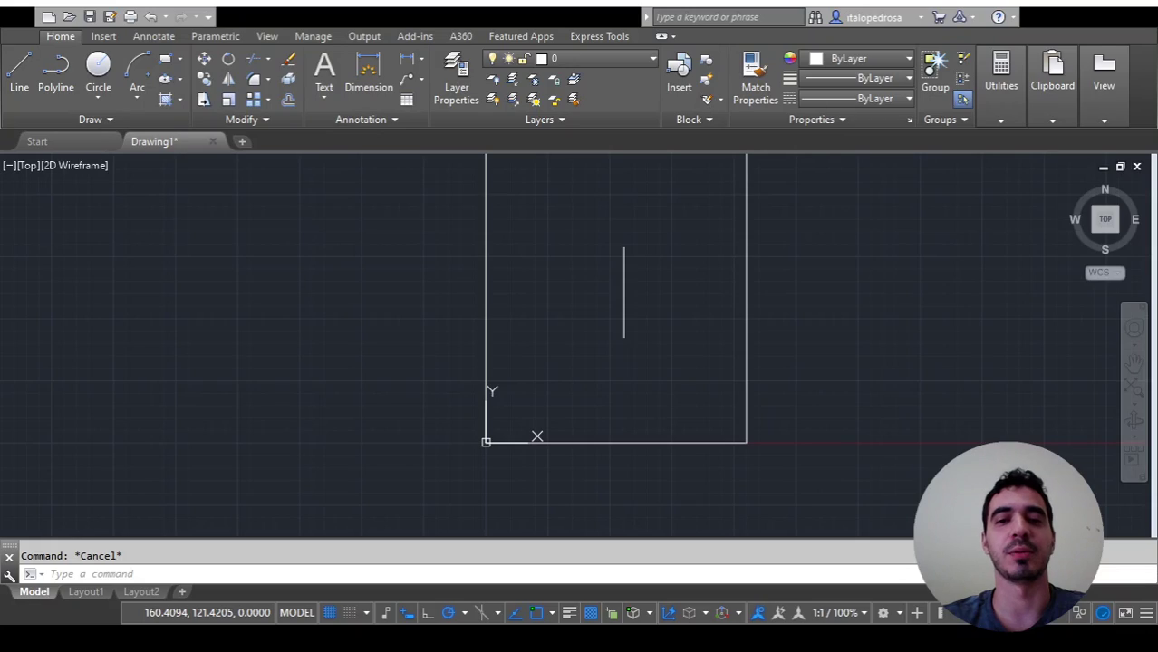
# Draw a semicircular arc of radius 27 centred on the upper end of the vertical line, bulging upward
pyautogui.moveTo(572, 227); pyautogui.dragTo(563, 255, button='middle')
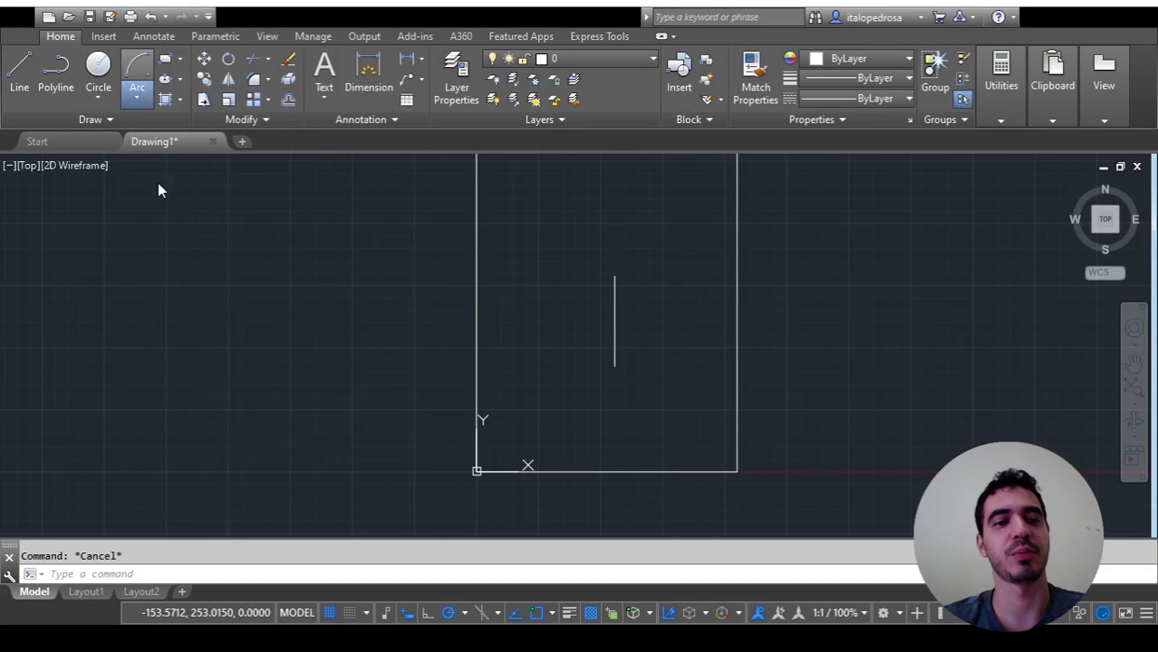
pyautogui.click(217, 369)
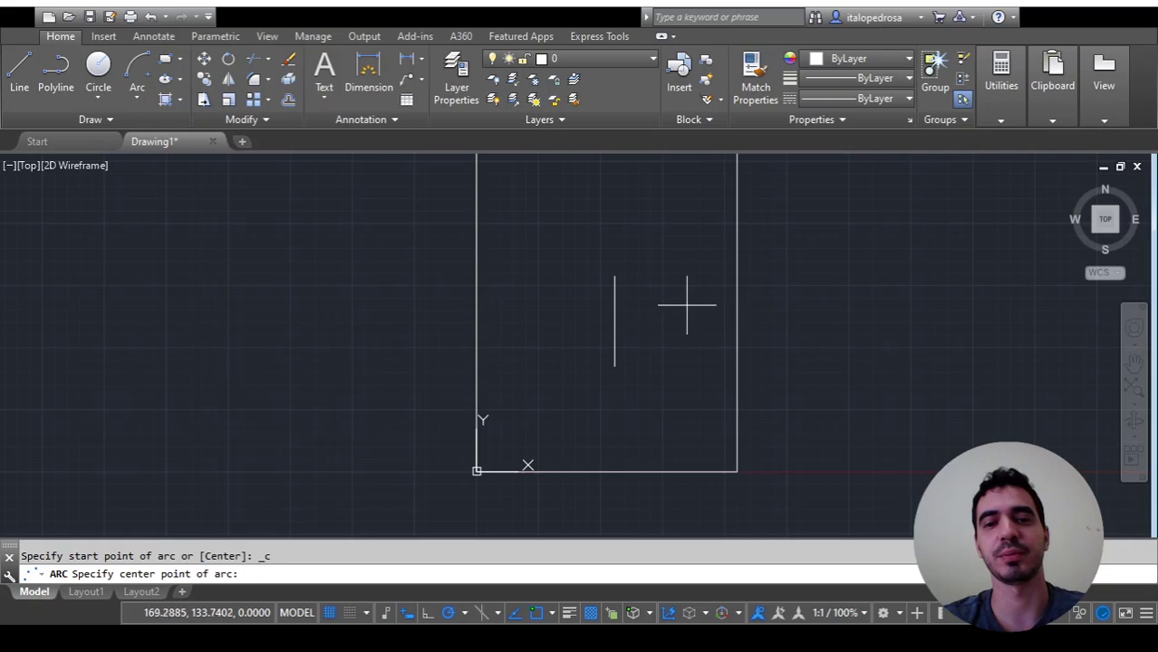
pyautogui.click(615, 276)
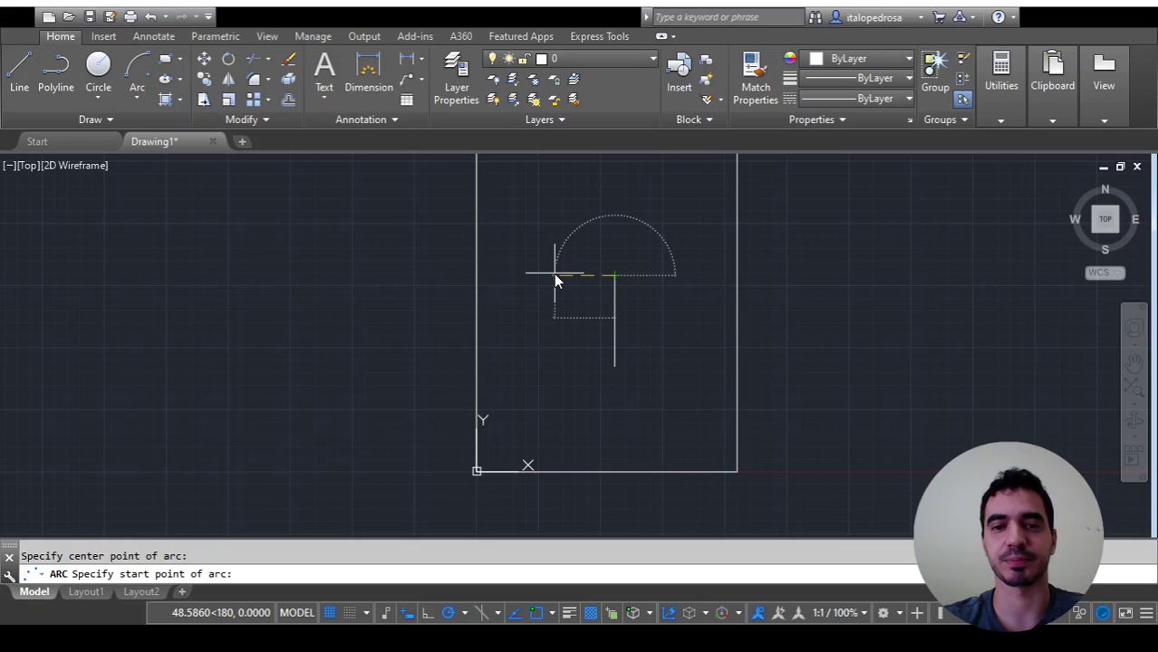
pyautogui.write('27')
pyautogui.press('Return')
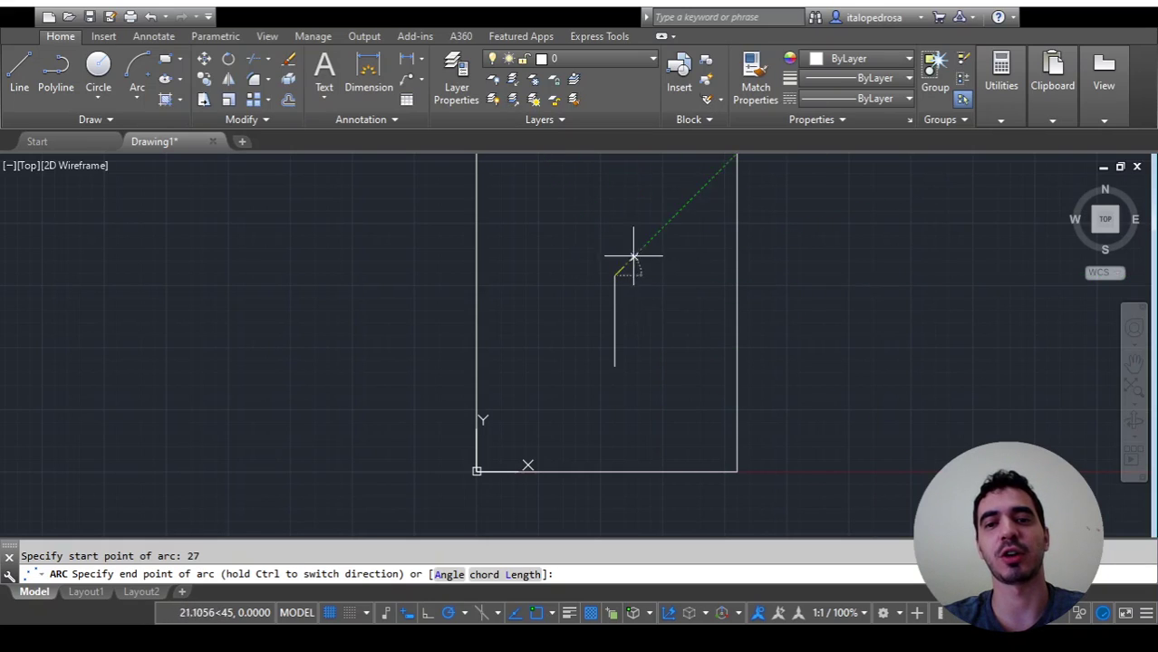
pyautogui.click(650, 275)
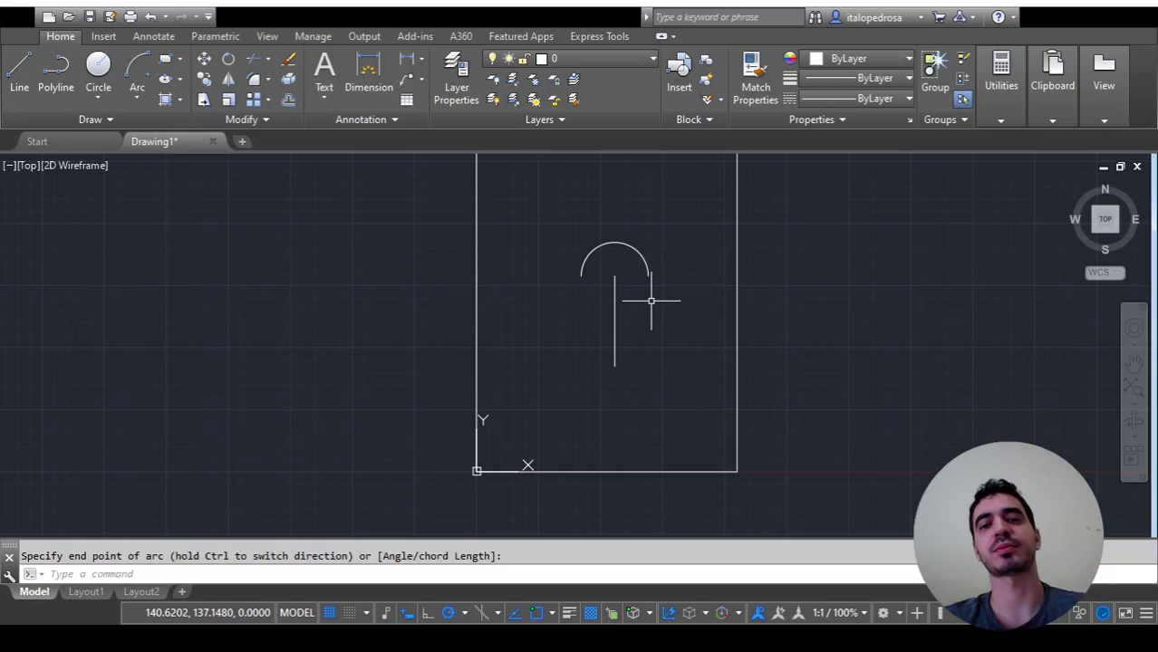
# Draw a line at 30° from the upper end of the vertical line, extending past the right side of the arc
pyautogui.scroll(2, 648, 306)
pyautogui.moveTo(632, 261); pyautogui.dragTo(615, 276, button='middle')
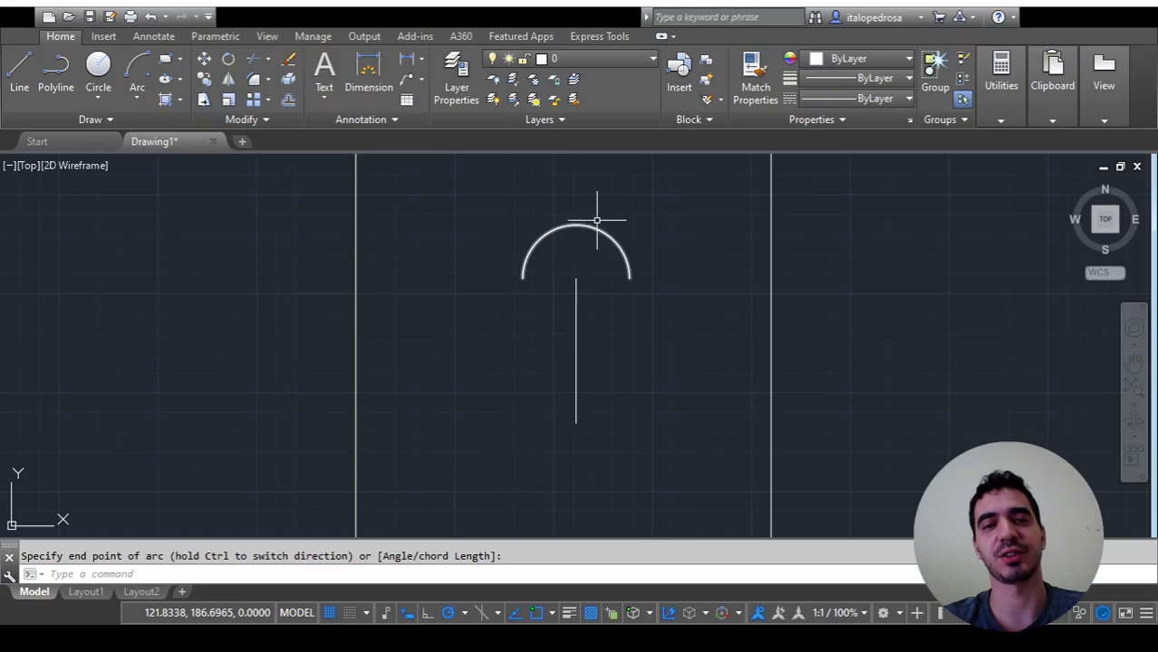
pyautogui.press('Escape')
pyautogui.click(28, 71)
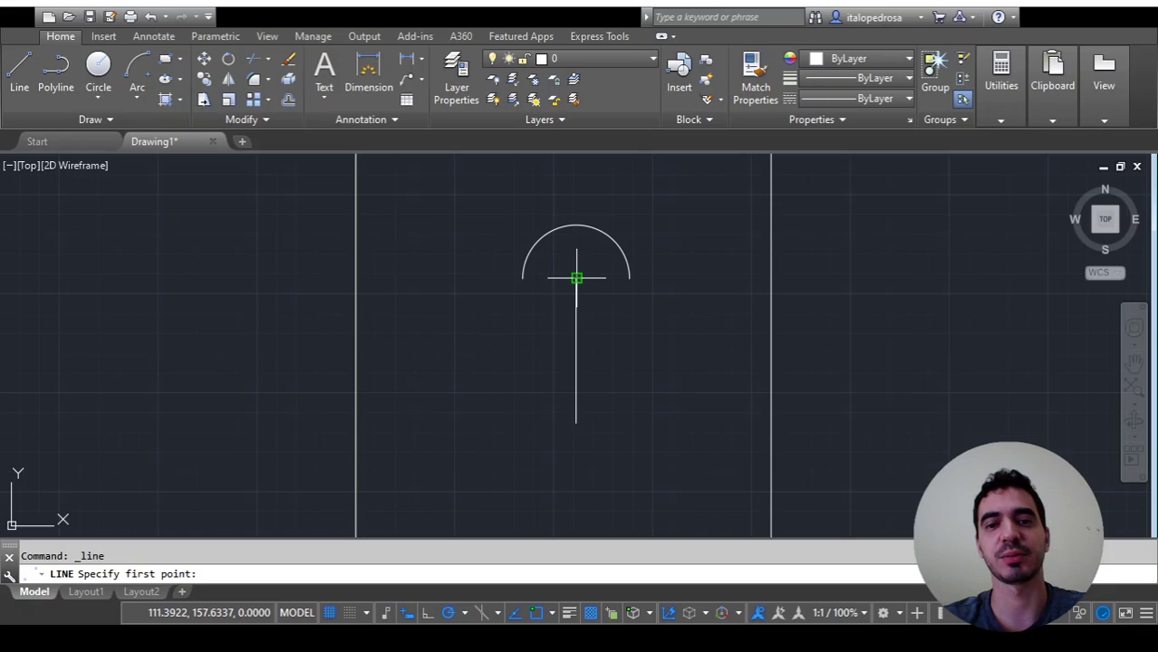
pyautogui.click(576, 278)
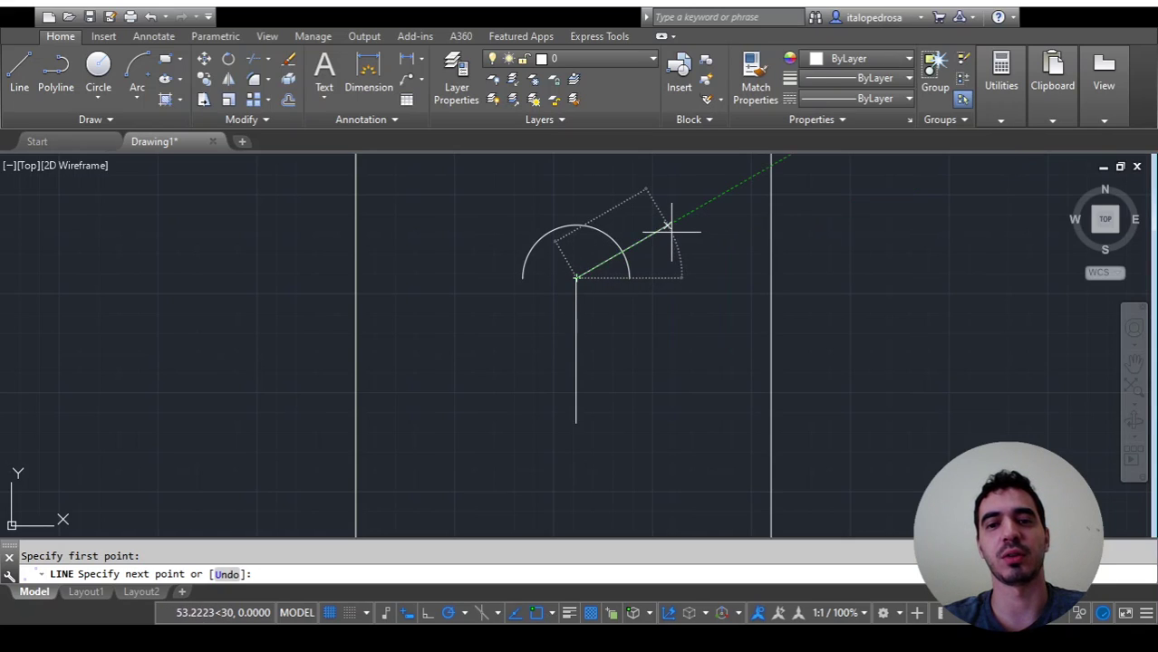
pyautogui.click(712, 199)
pyautogui.press('Escape')
# Draw a second line about 75 units long at 150° from the arc's centre, crossing the left side of the arc
pyautogui.press('Return')
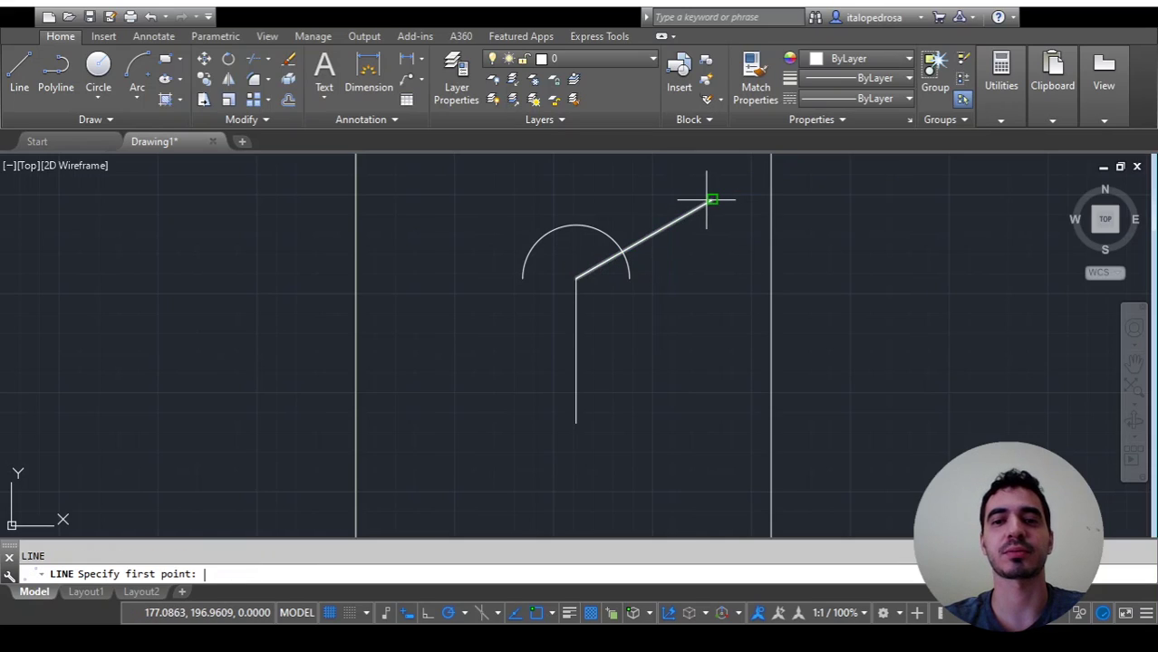
pyautogui.click(577, 278)
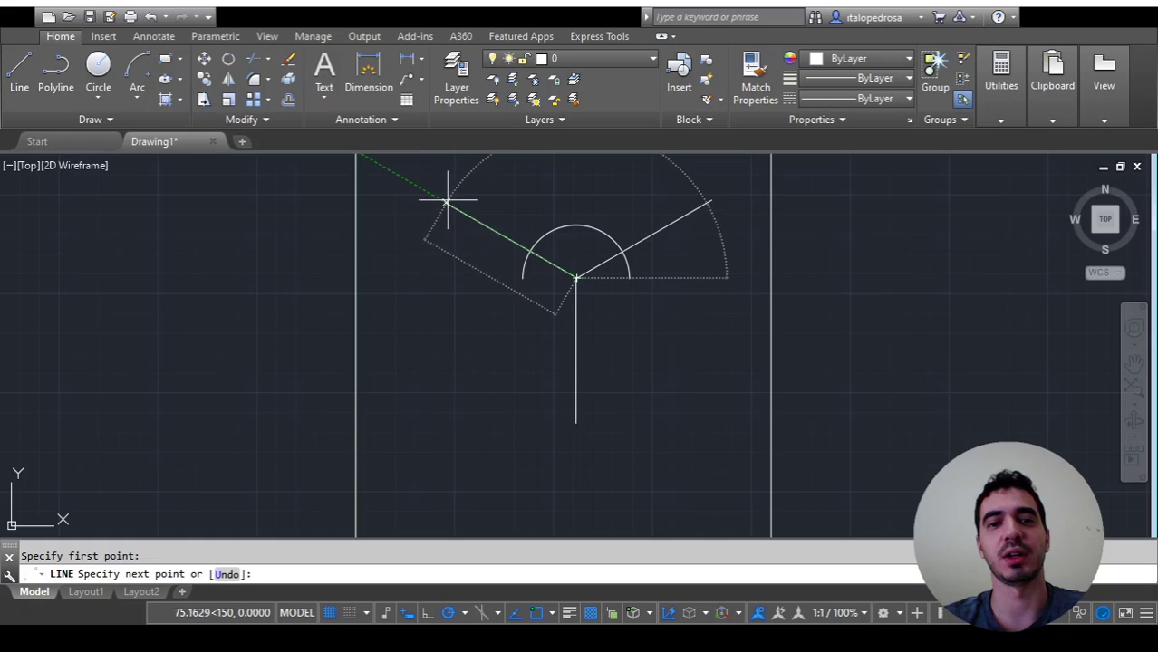
pyautogui.click(448, 203)
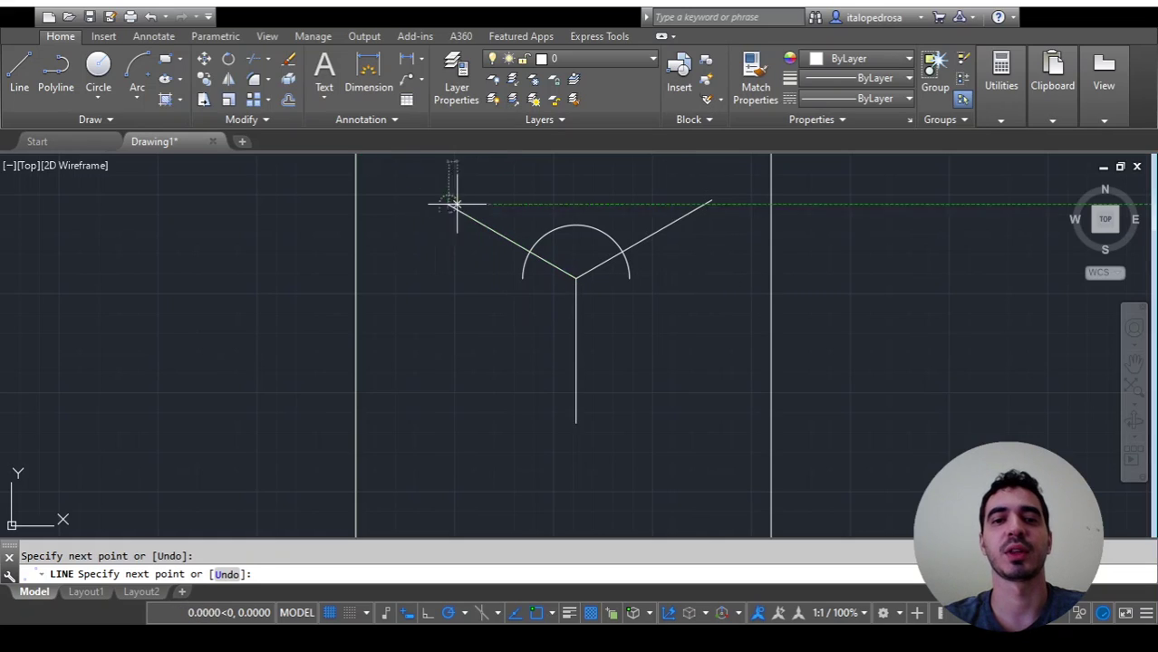
pyautogui.press('Escape')
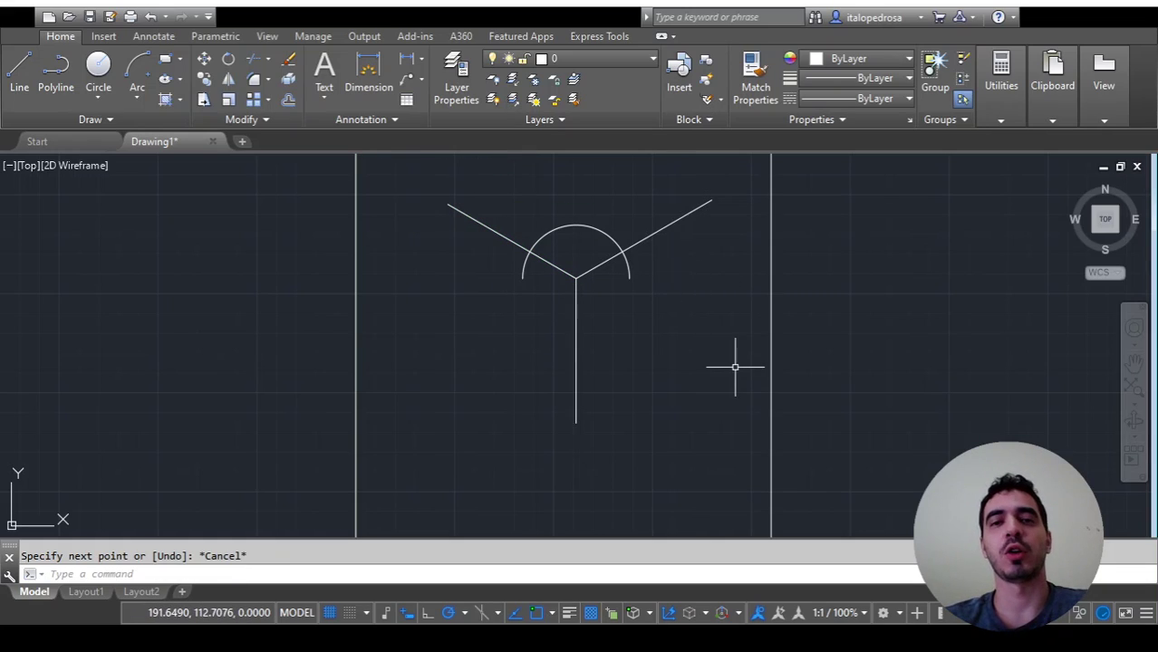
# Change the linetype of the arc, the vertical line and both inclined lines to a dashed one
pyautogui.click(730, 464)
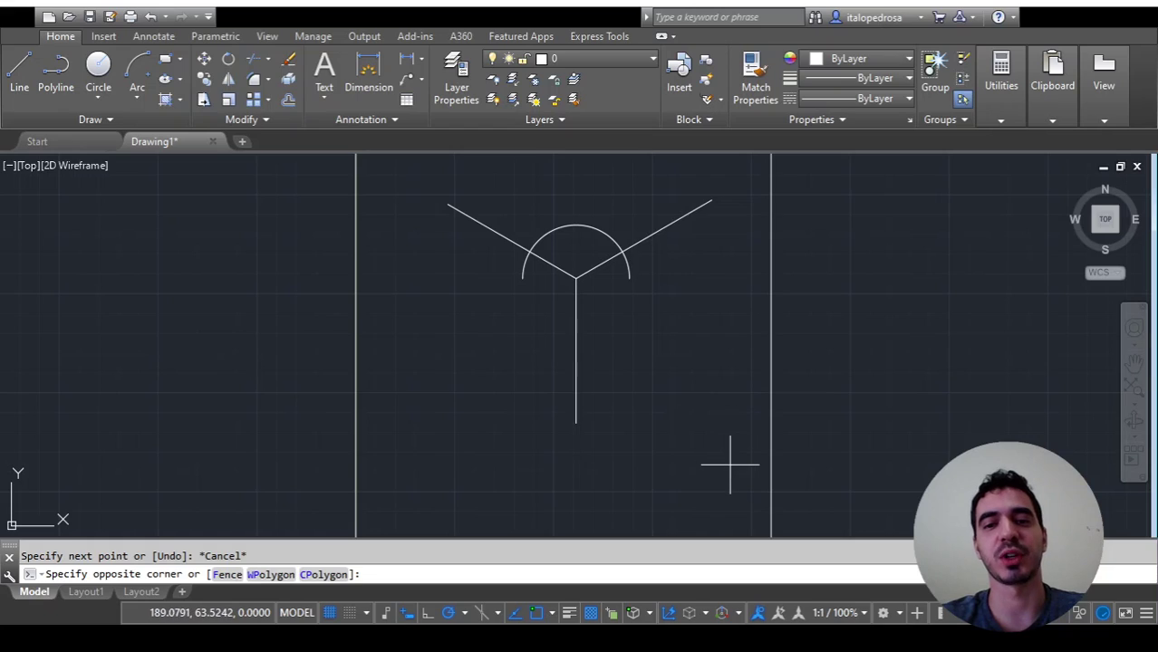
pyautogui.click(444, 161)
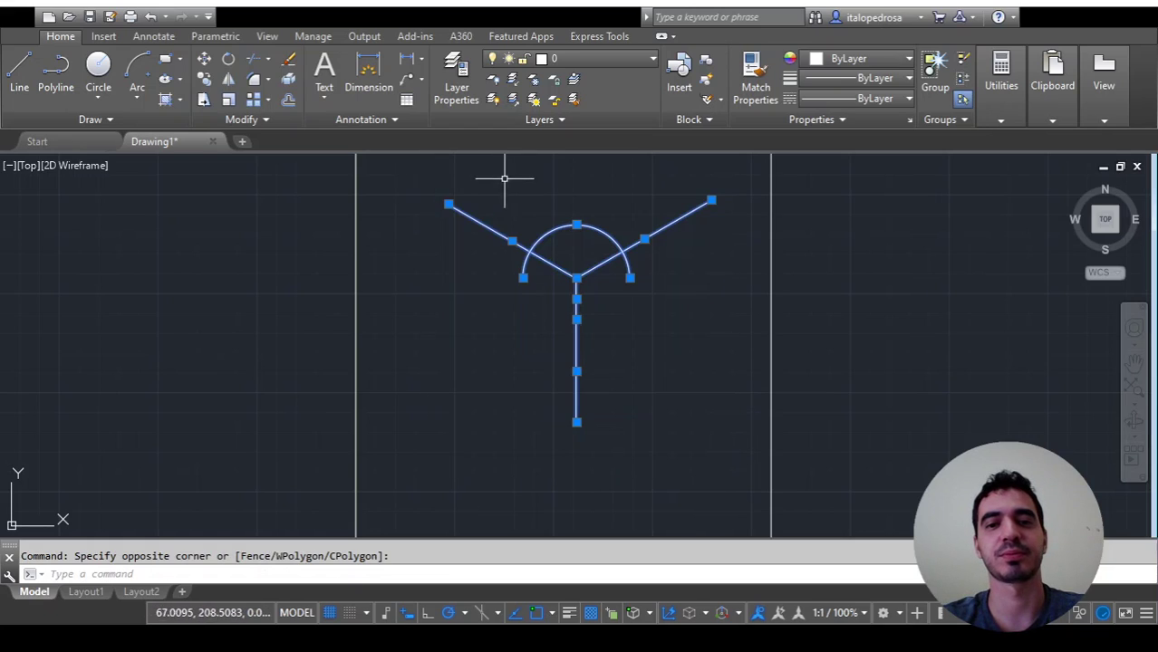
pyautogui.click(873, 97)
pyautogui.click(857, 154)
pyautogui.press('Escape')
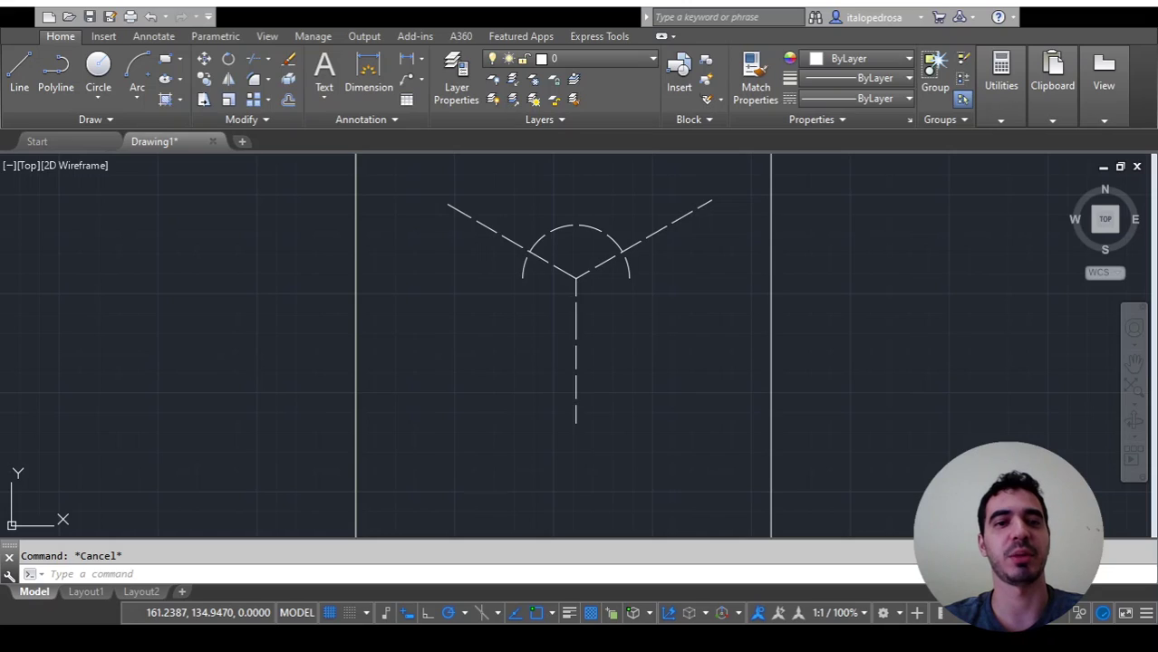
# Draw a circle of radius 12 on the vertical centerline, centred on the endpoint just below the arc's centre
pyautogui.click(98, 71)
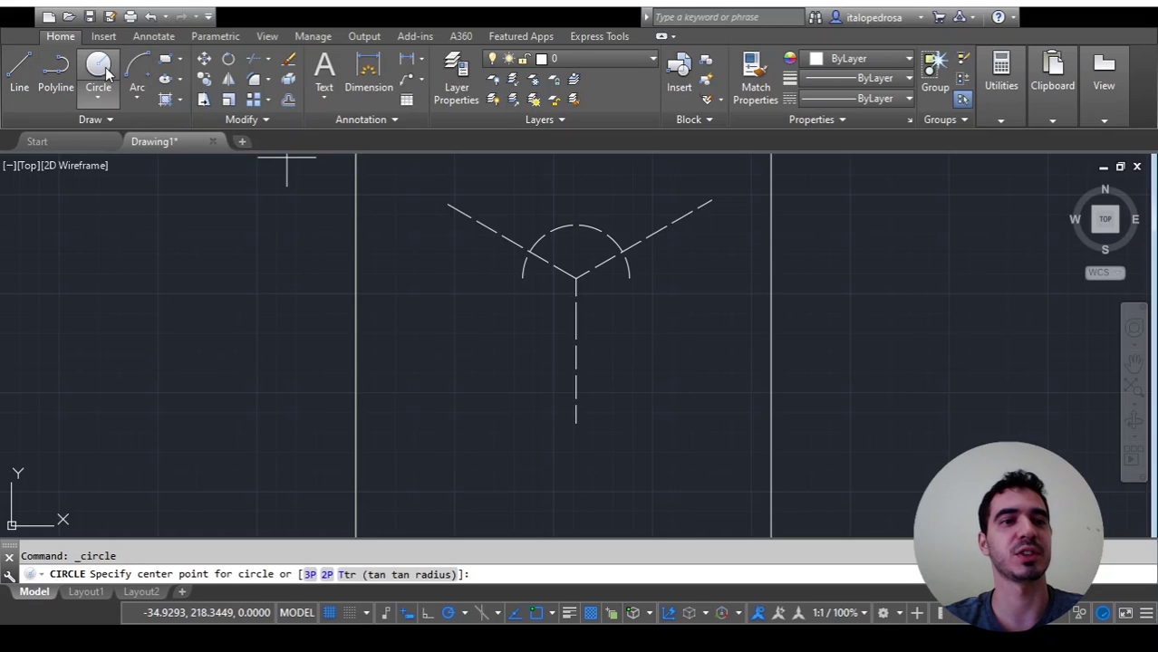
pyautogui.click(576, 319)
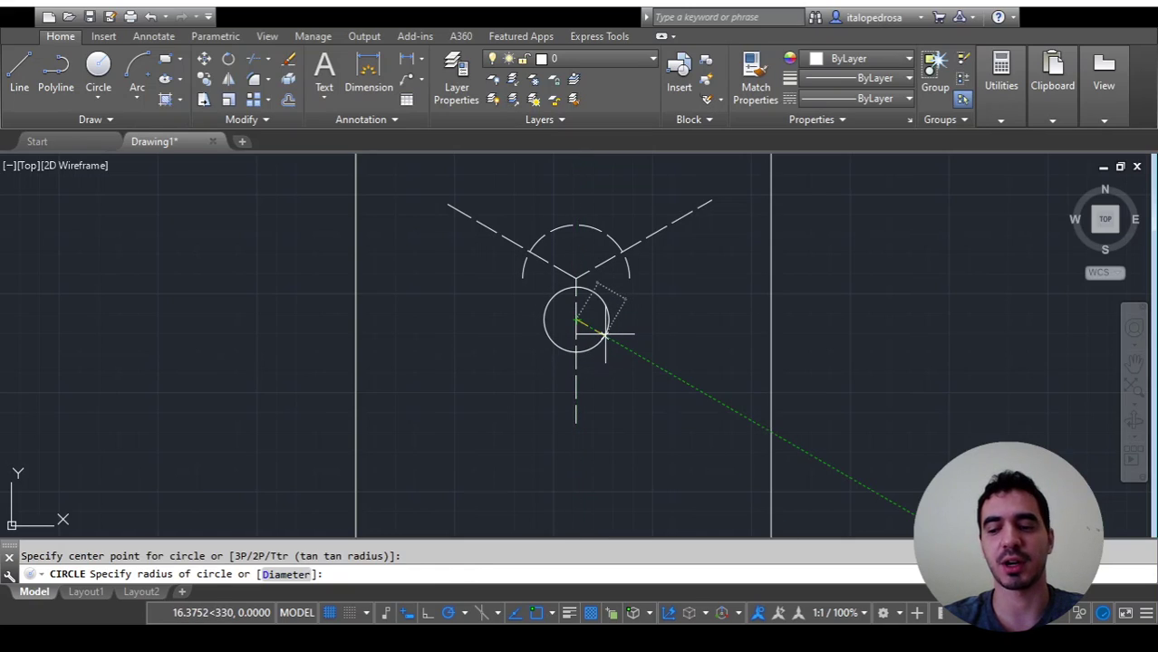
pyautogui.write('12')
pyautogui.press('Return')
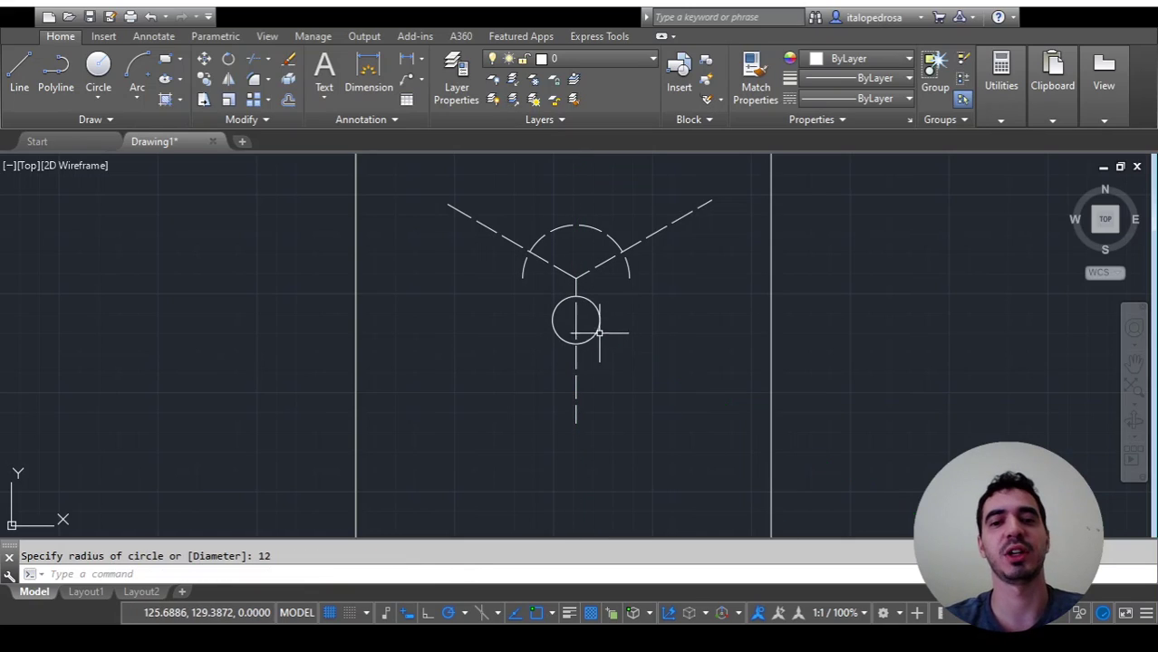
pyautogui.press('Escape')
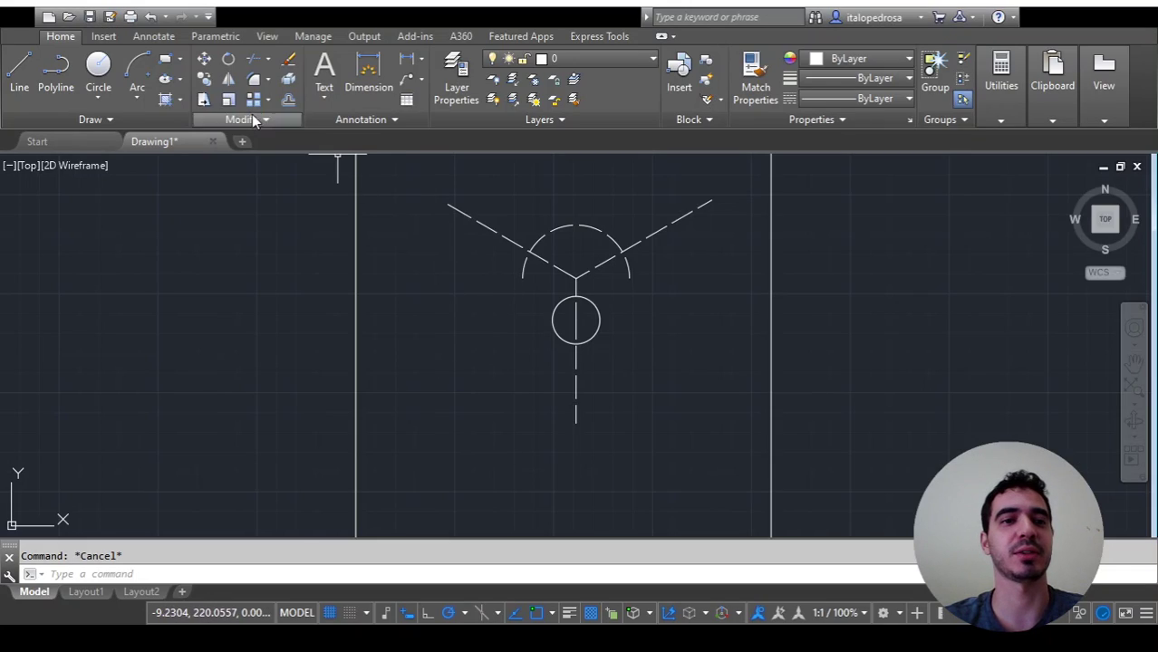
# Draw two circles of radius 6, centred where the dashed arc crosses the left and right inclined lines
pyautogui.click(98, 73)
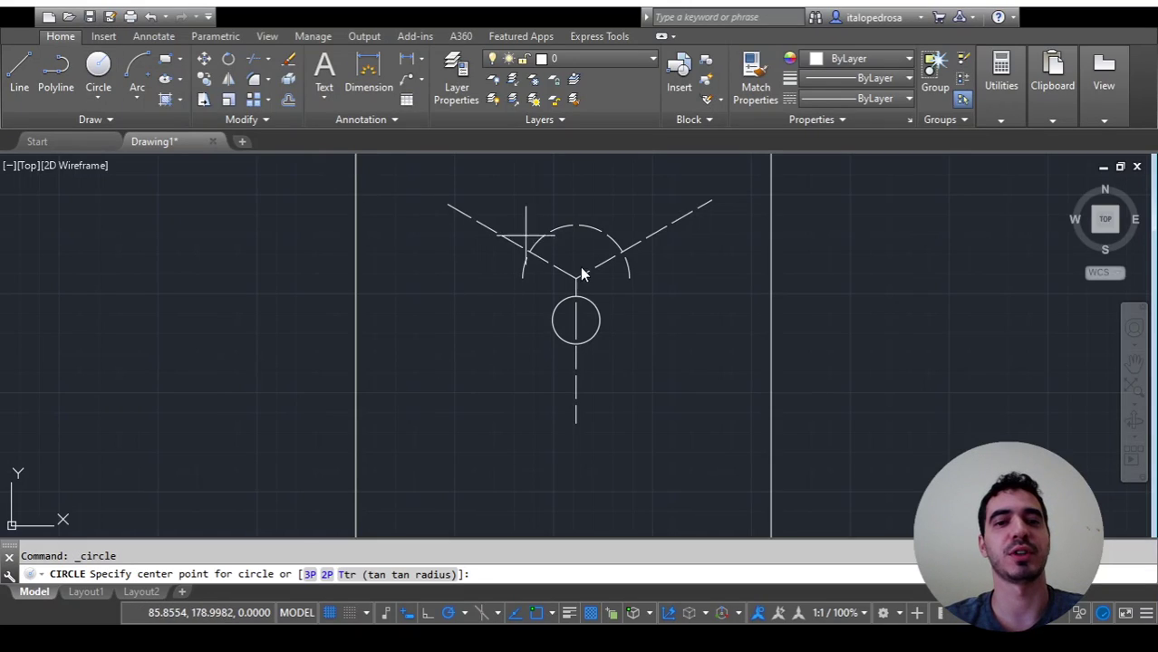
pyautogui.click(530, 250)
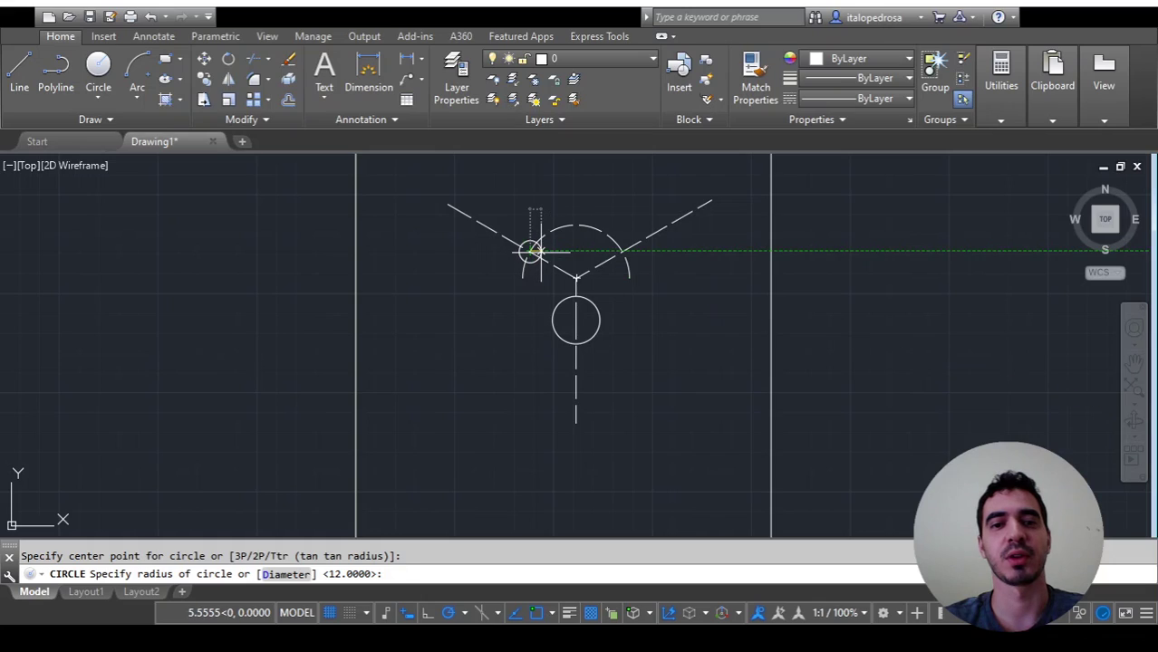
pyautogui.write('6')
pyautogui.press('Return')
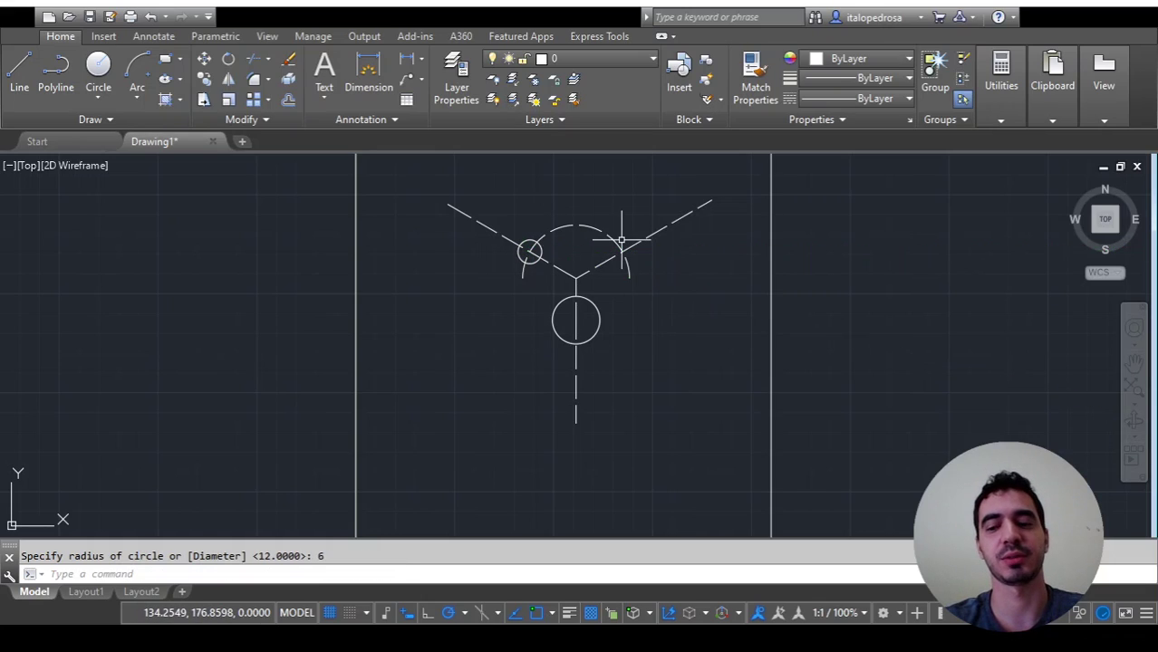
pyautogui.press('Return')
pyautogui.click(622, 250)
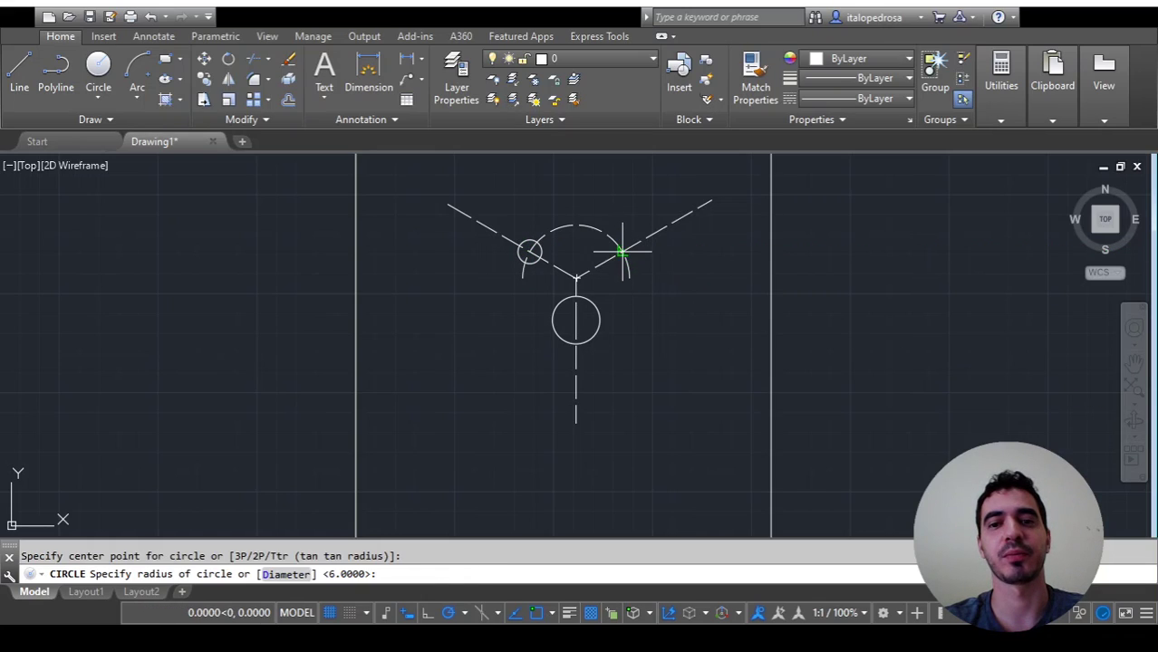
pyautogui.write('6')
pyautogui.press('Return')
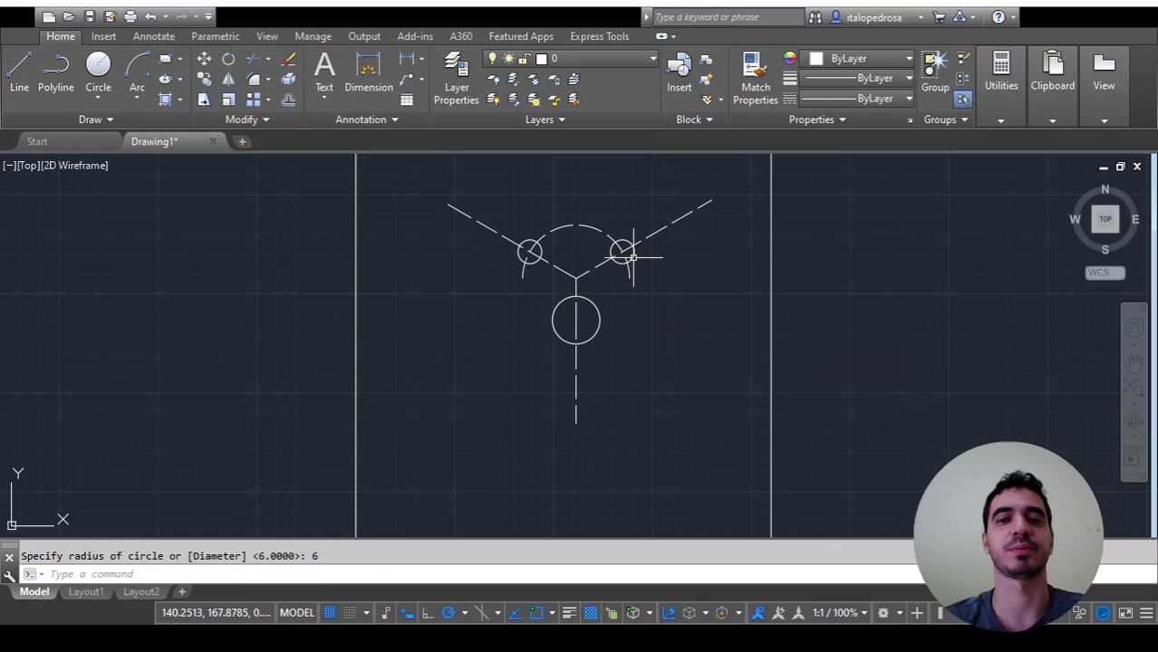
pyautogui.press('Escape')
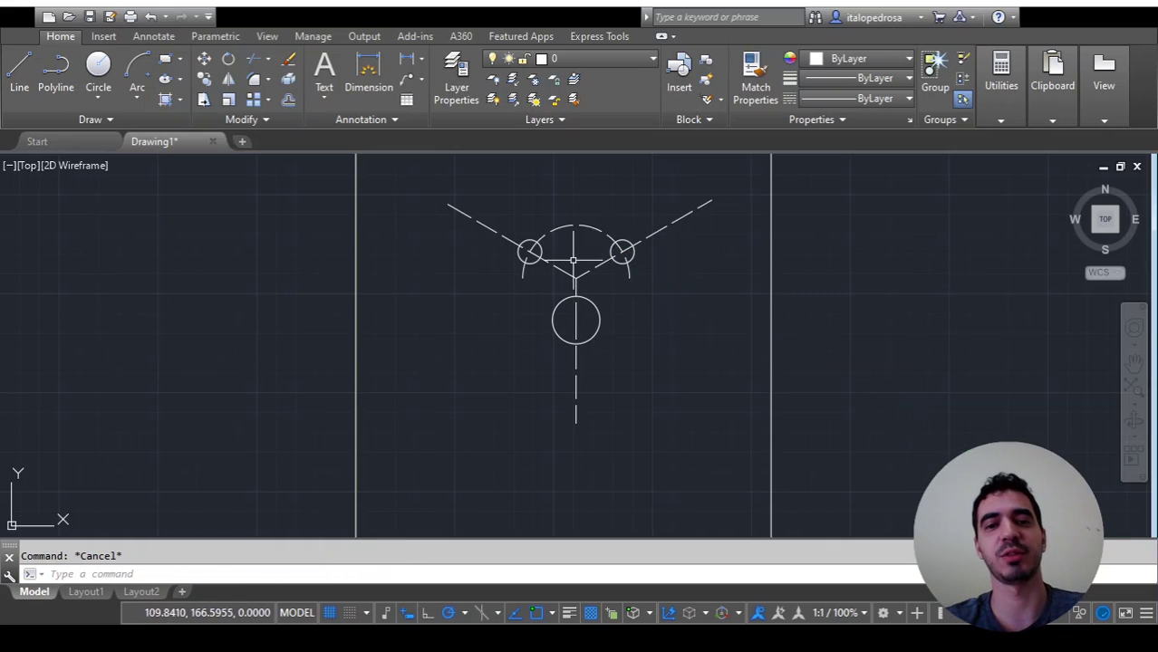
# Draw an inner arc of radius 21 about the centerlines' junction, joining the inner inclined-line crossings of the two small circles
pyautogui.scroll(4, 584, 258)
pyautogui.moveTo(583, 237); pyautogui.dragTo(592, 290, button='middle')
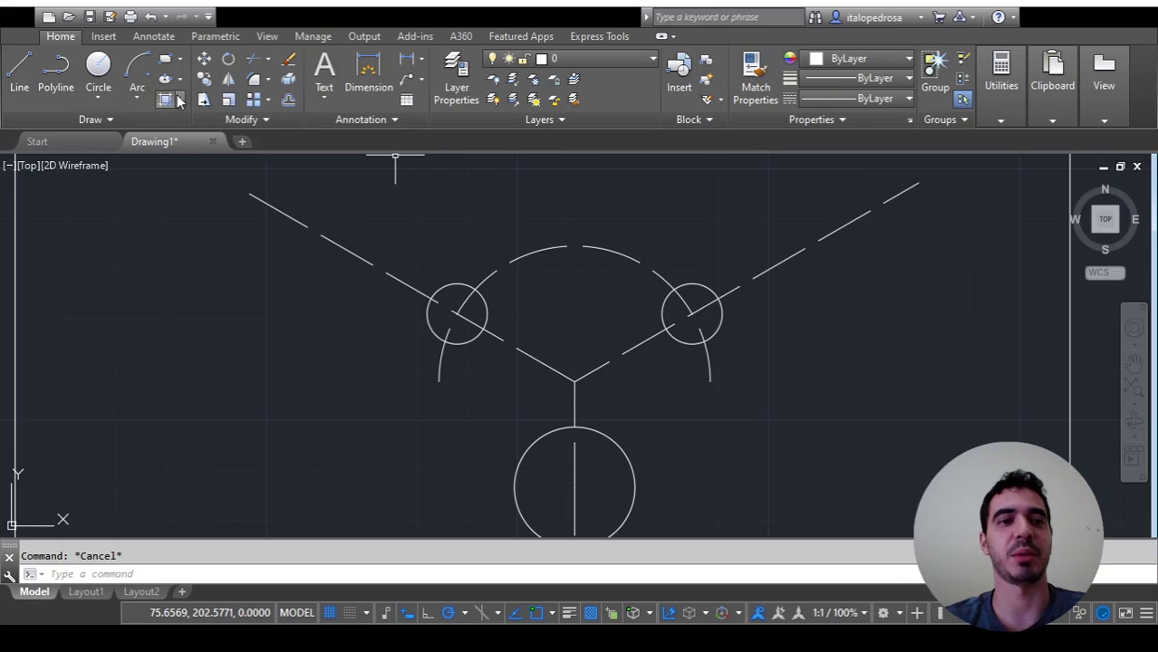
pyautogui.click(147, 65)
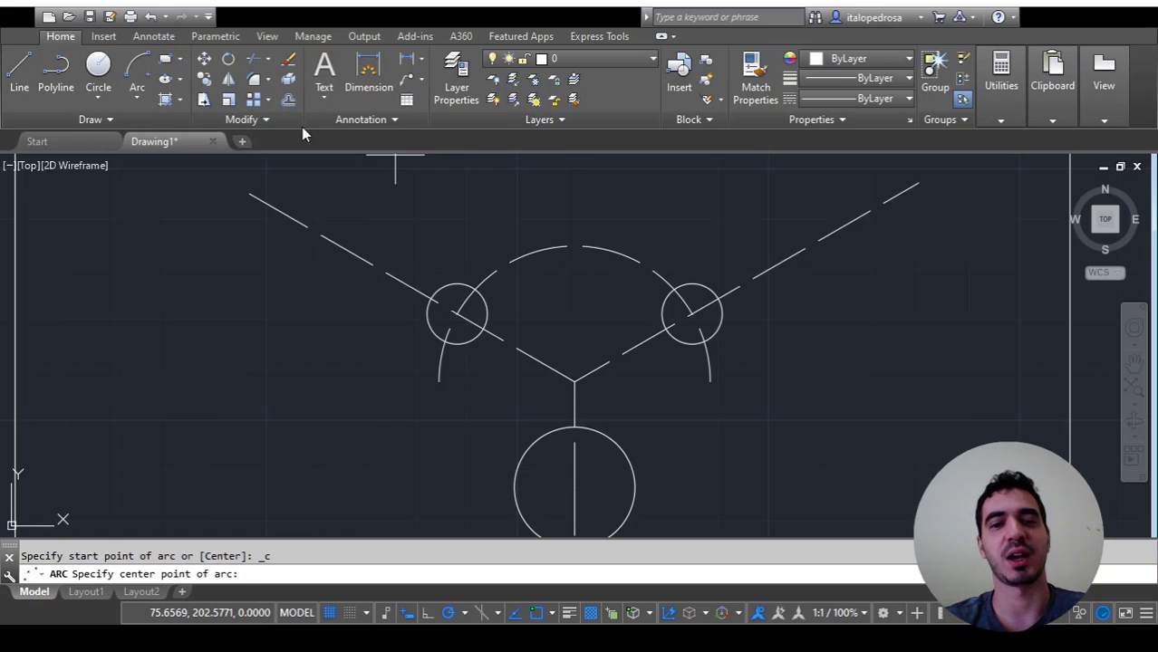
pyautogui.click(575, 381)
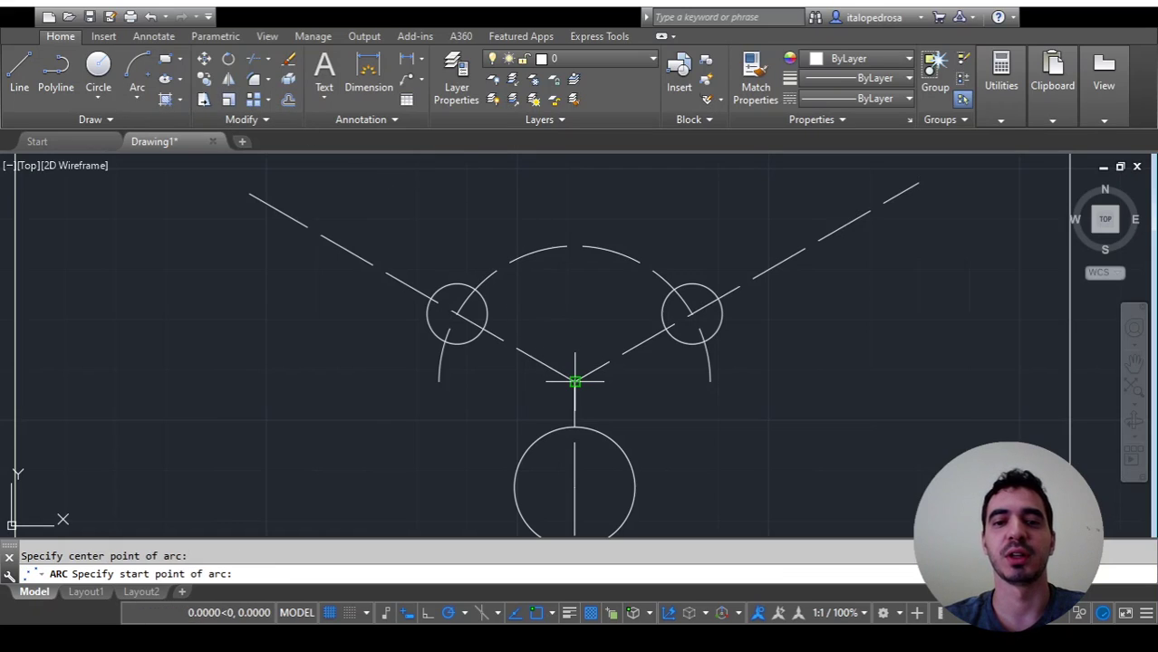
pyautogui.click(483, 331)
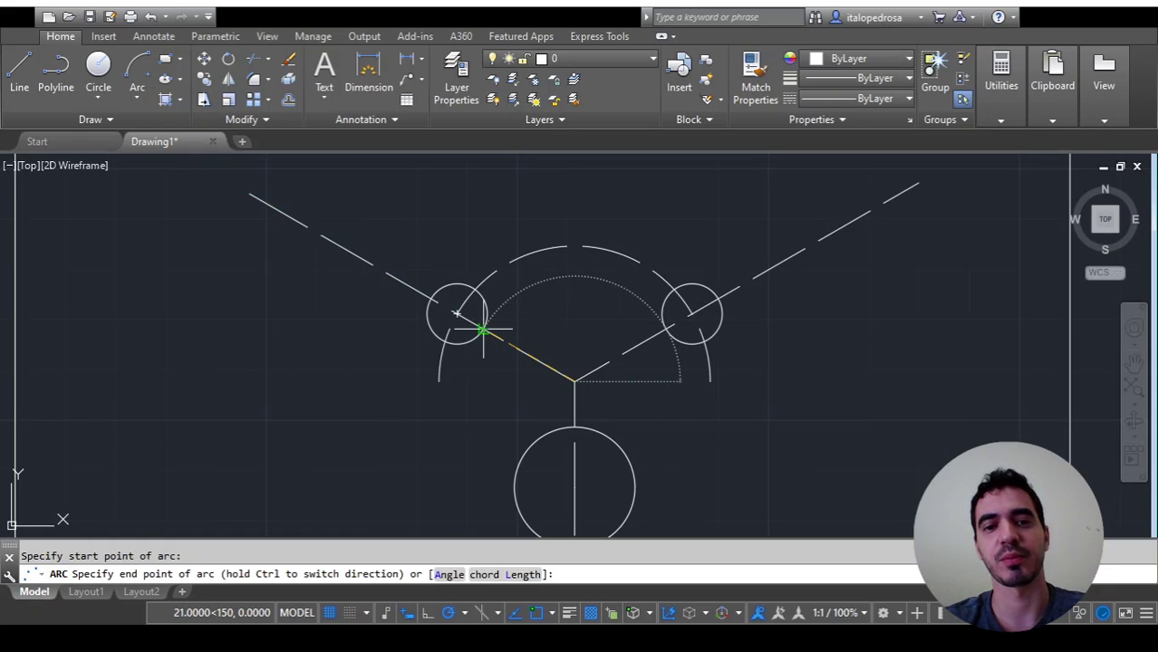
pyautogui.click(664, 330)
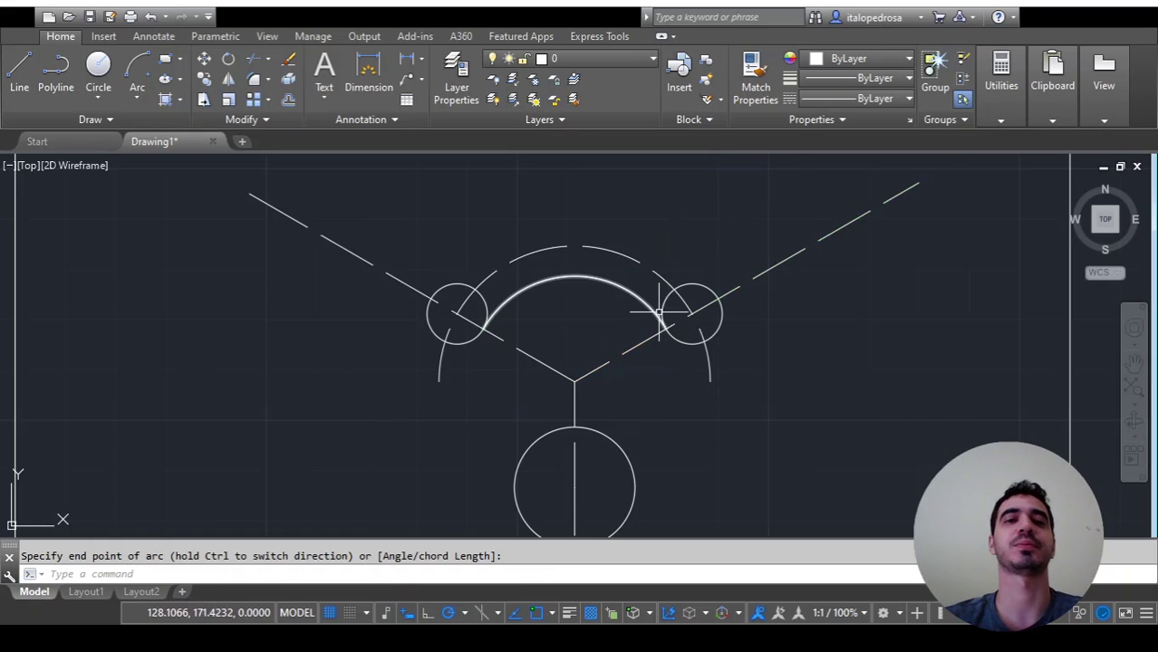
pyautogui.press('Return')
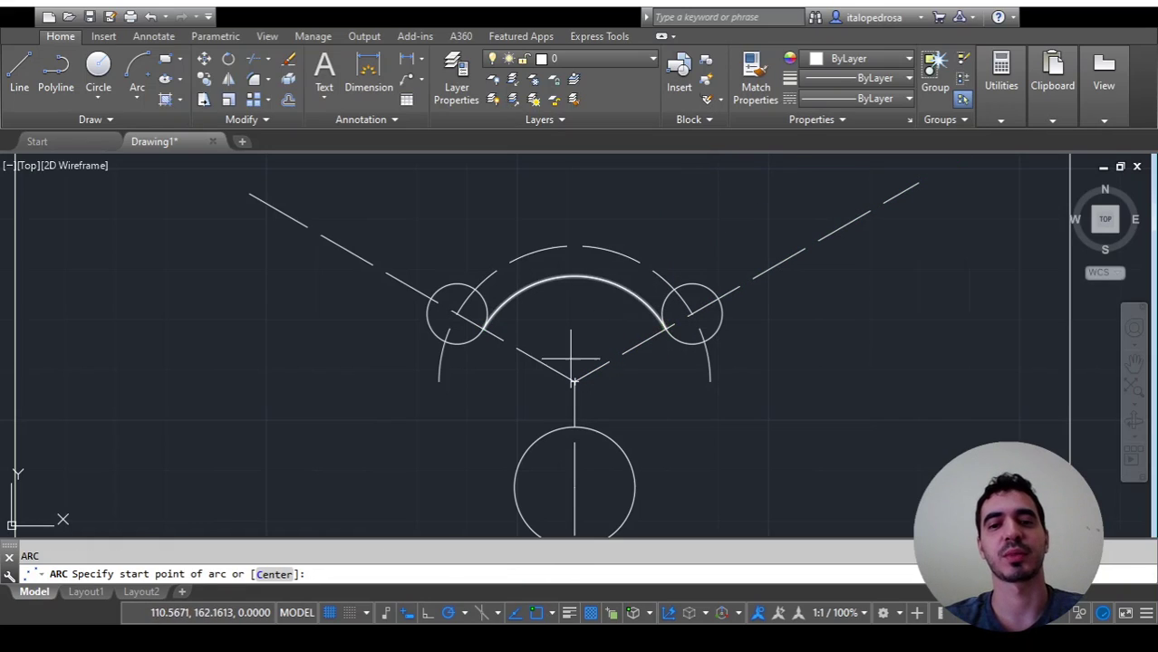
pyautogui.click(574, 380)
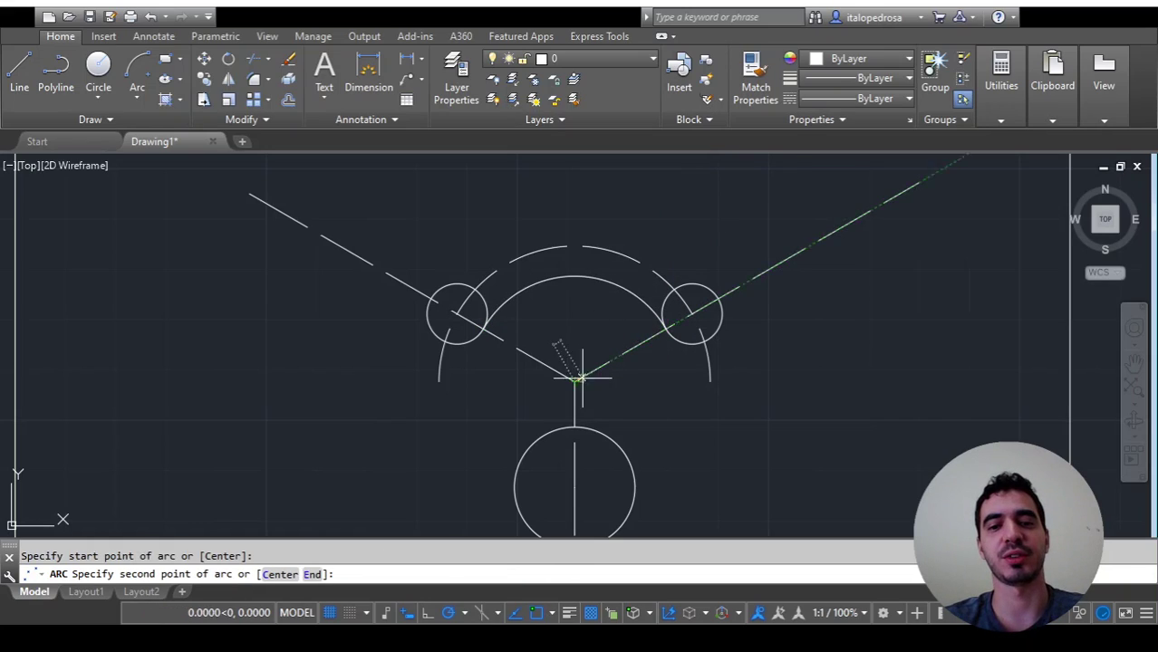
pyautogui.click(717, 299)
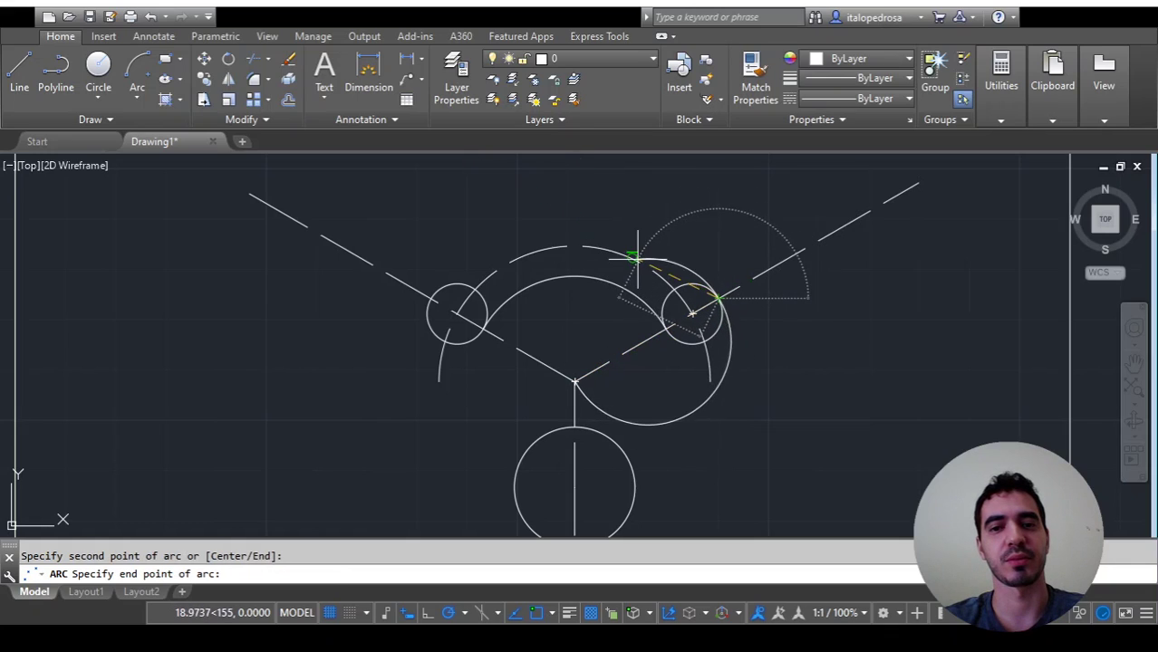
pyautogui.press('Escape')
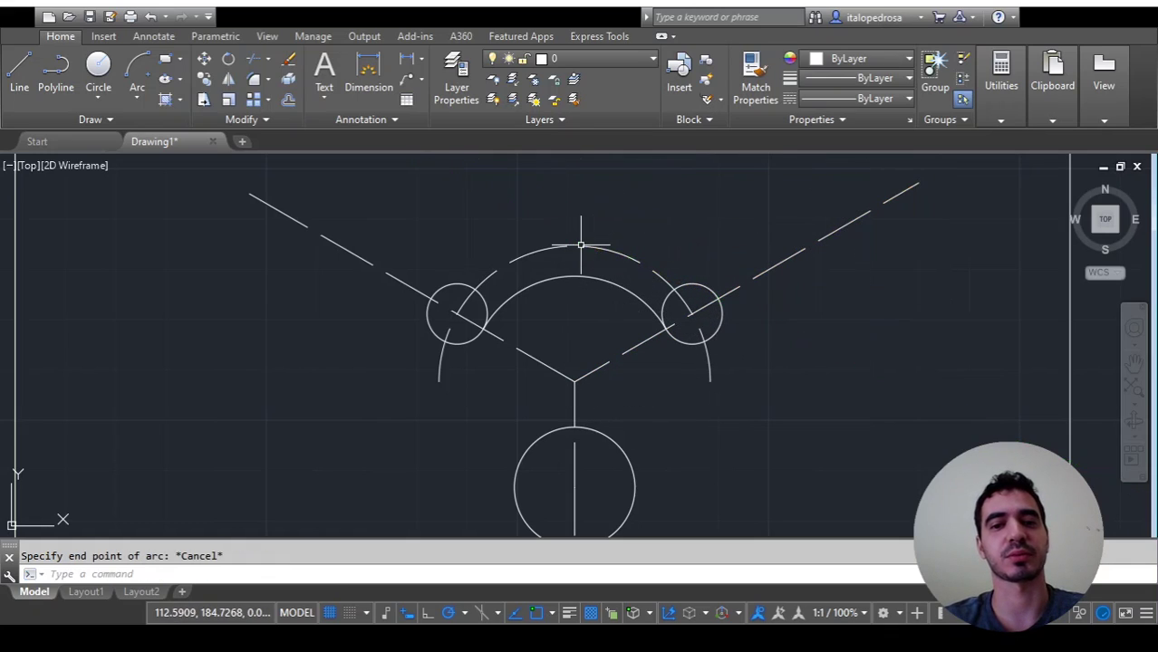
# Draw an outer arc about the centerlines' junction, joining the outer crossings of the two small circles with the inclined lines
pyautogui.click(137, 65)
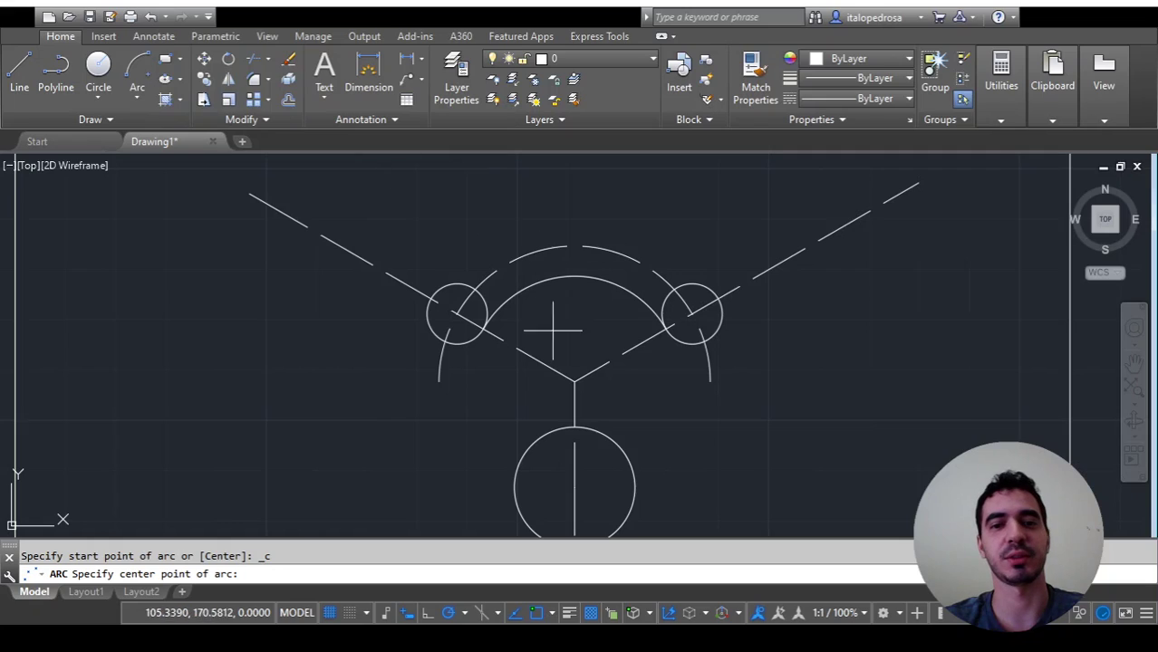
pyautogui.click(711, 301)
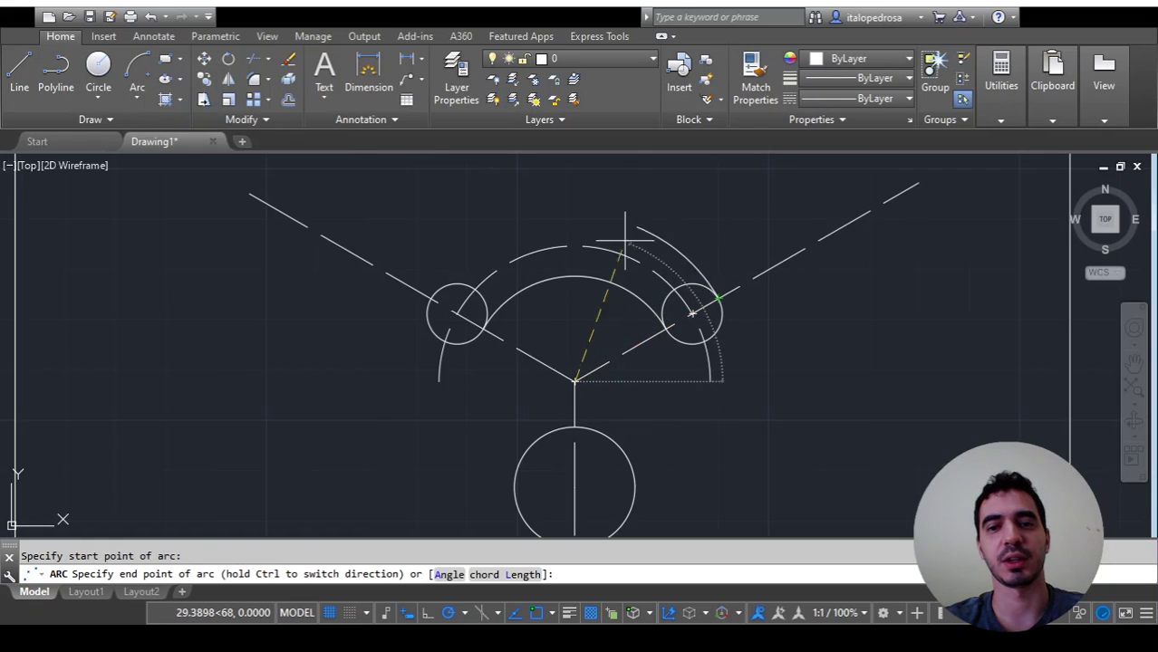
pyautogui.click(432, 296)
pyautogui.press('Escape')
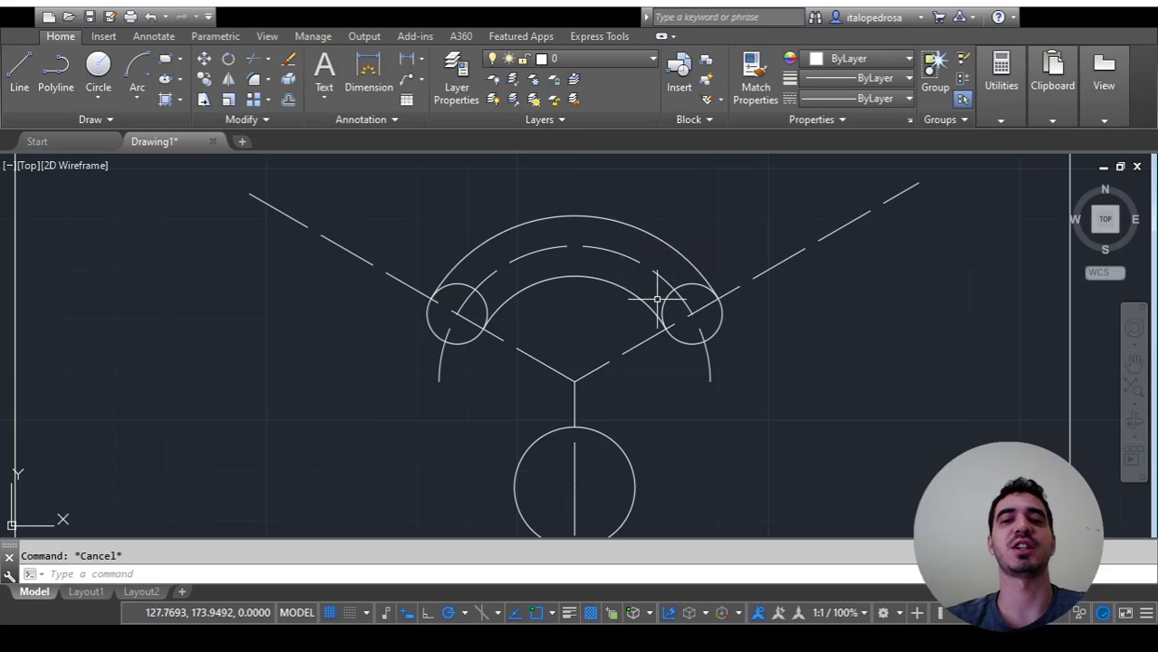
# Trim away the upper halves of the two small circles between the inner and outer arcs to form the curved slot
pyautogui.scroll(-2, 651, 284)
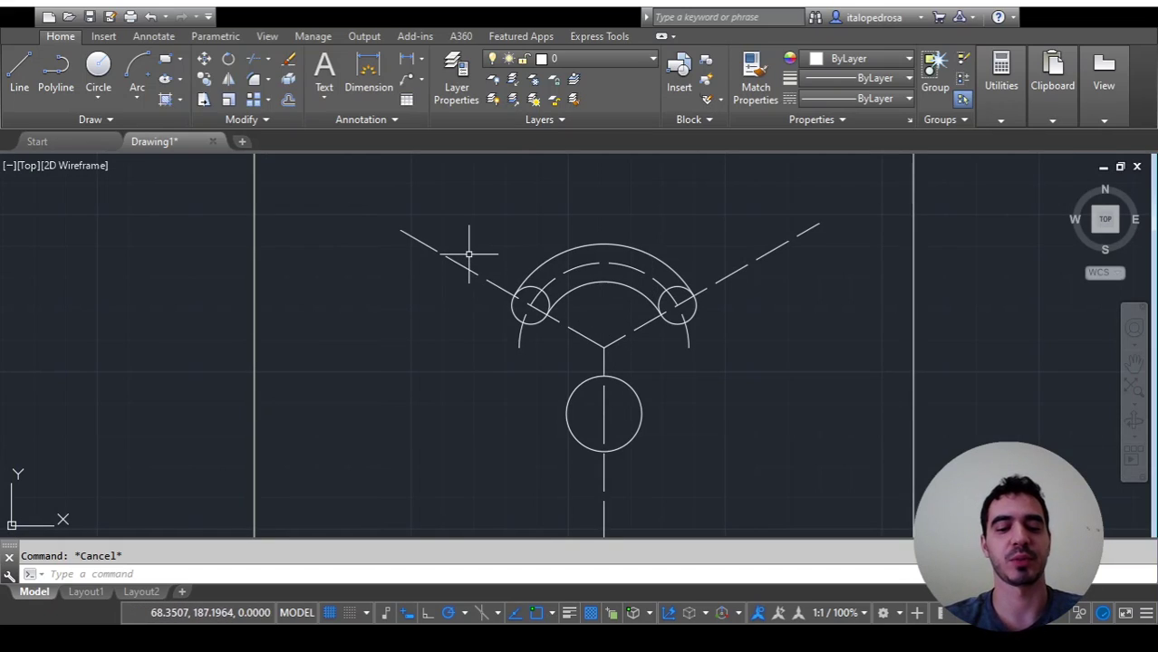
pyautogui.write('tr')
pyautogui.press('Return')
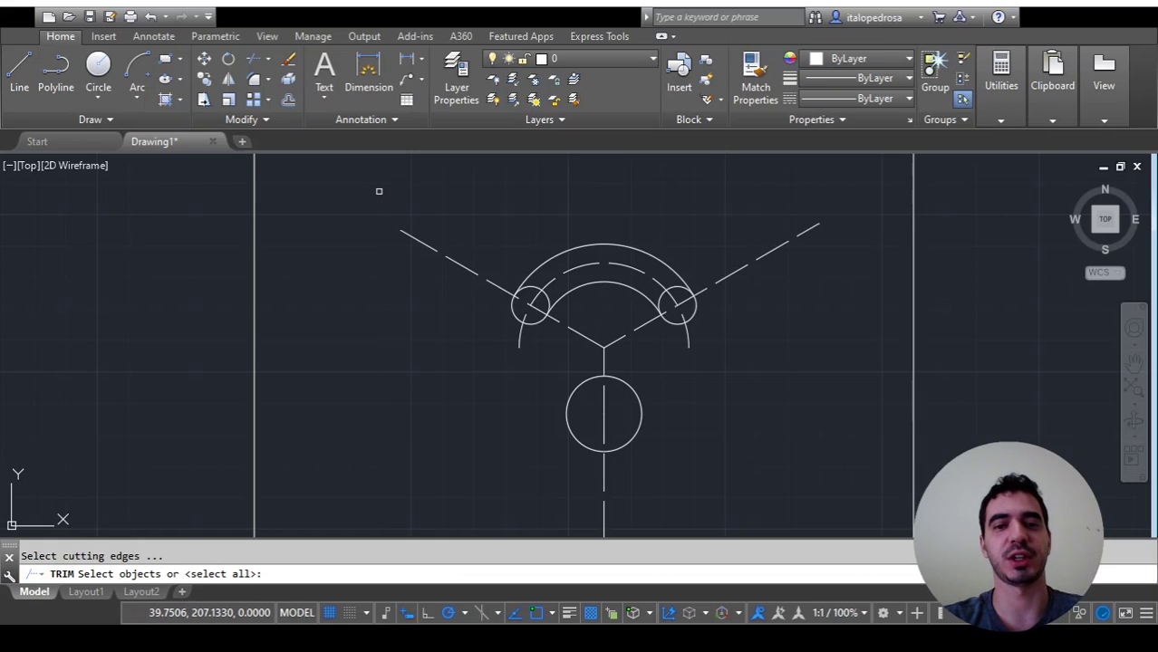
pyautogui.press('Return')
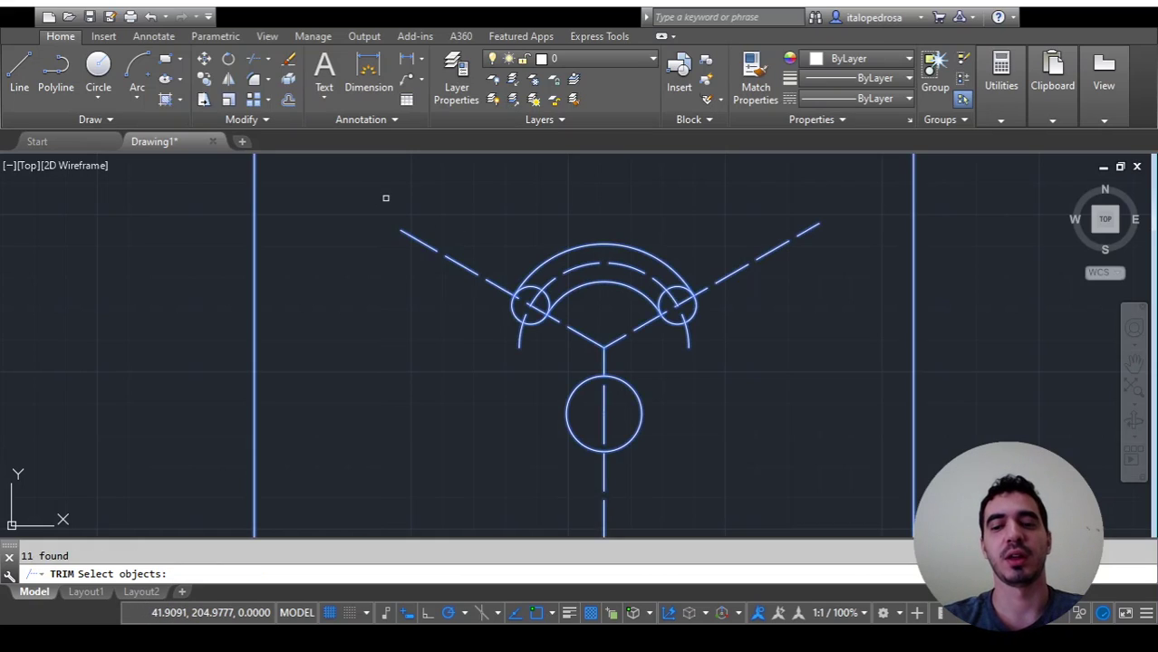
pyautogui.press('Return')
pyautogui.scroll(4, 567, 284)
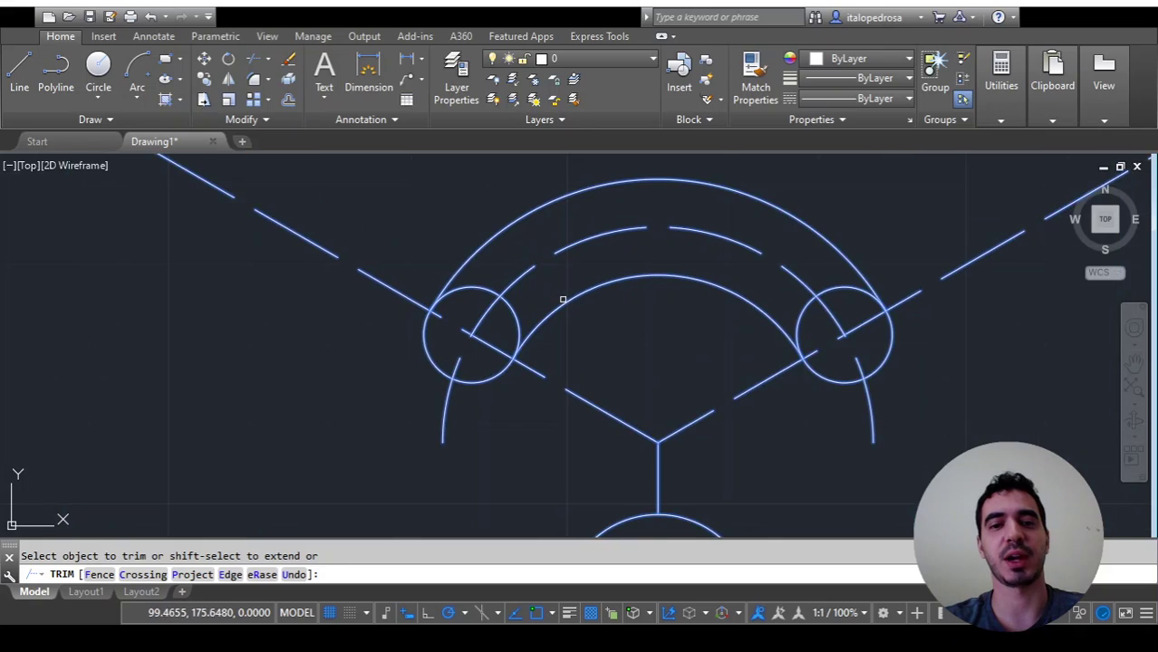
pyautogui.click(486, 290)
pyautogui.click(502, 302)
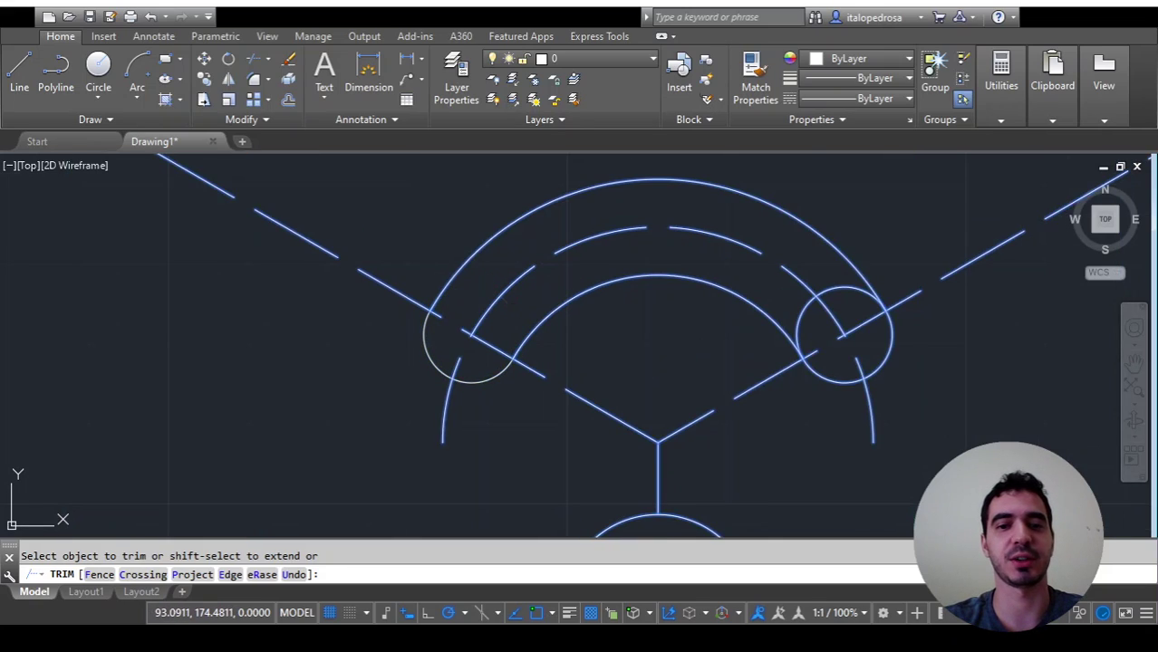
pyautogui.click(848, 287)
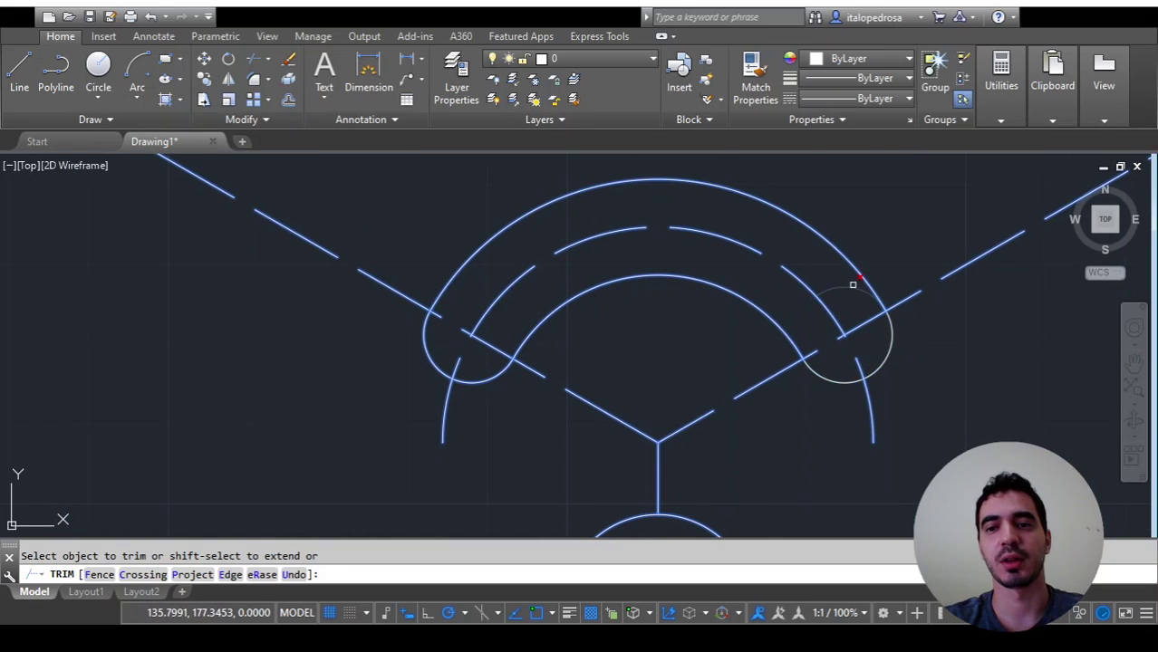
pyautogui.press('Escape')
pyautogui.scroll(-3, 809, 266)
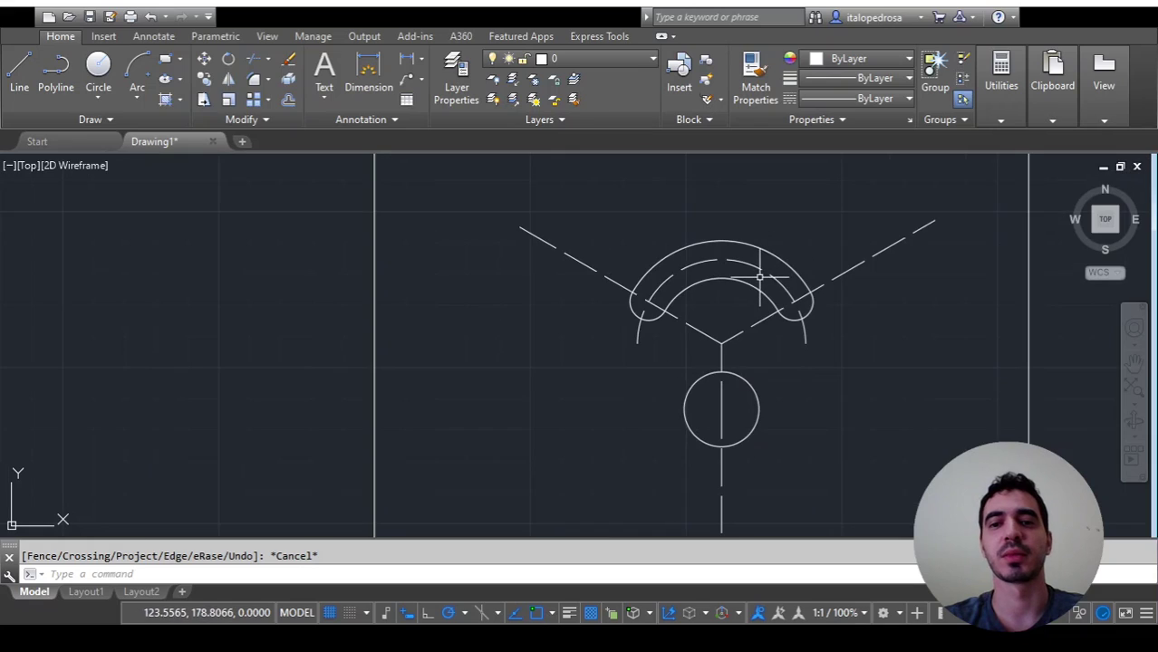
# Draw a semicircular arc of radius 41 above the slot, centred on the centerlines' junction
pyautogui.moveTo(834, 303); pyautogui.dragTo(777, 326, button='middle')
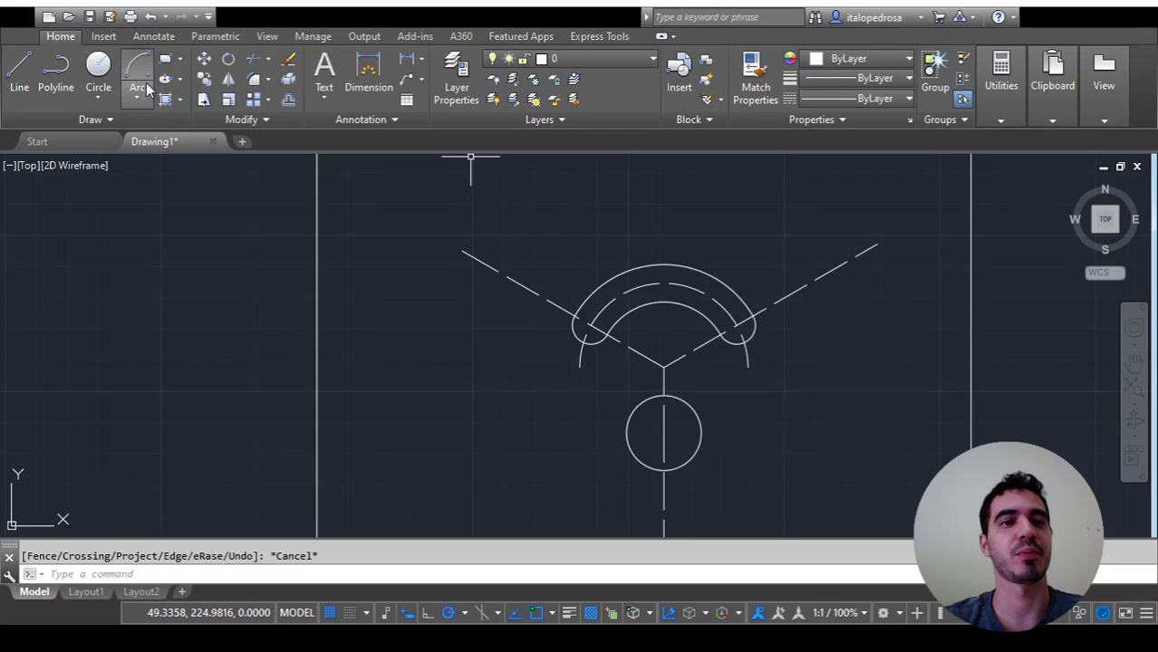
pyautogui.click(142, 86)
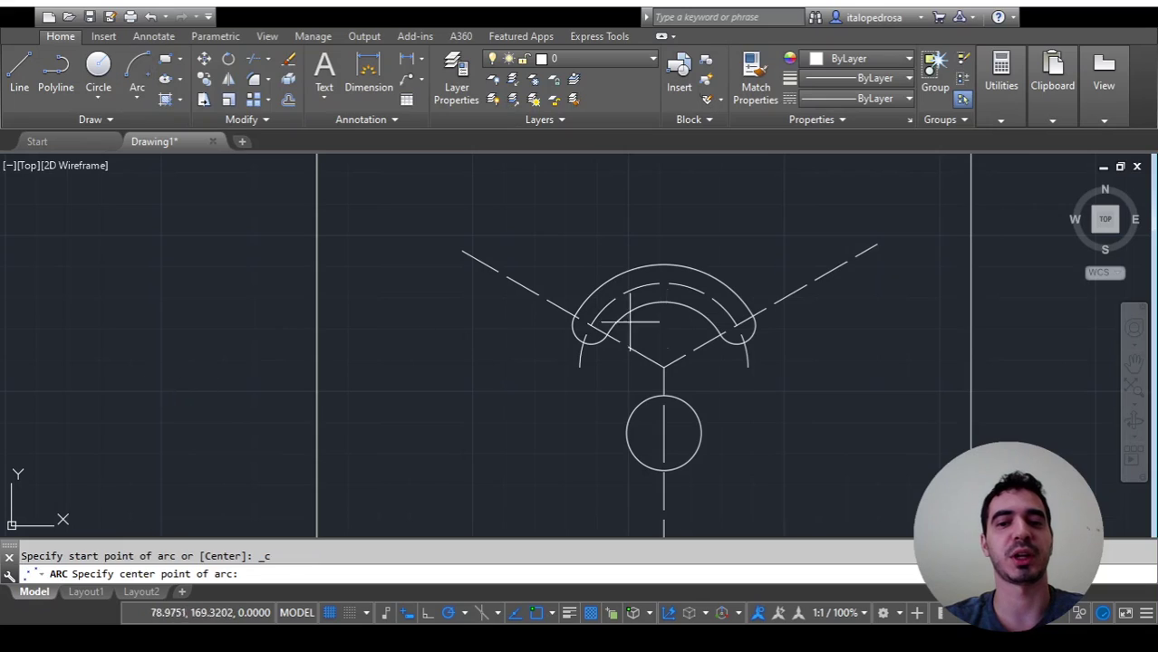
pyautogui.click(664, 366)
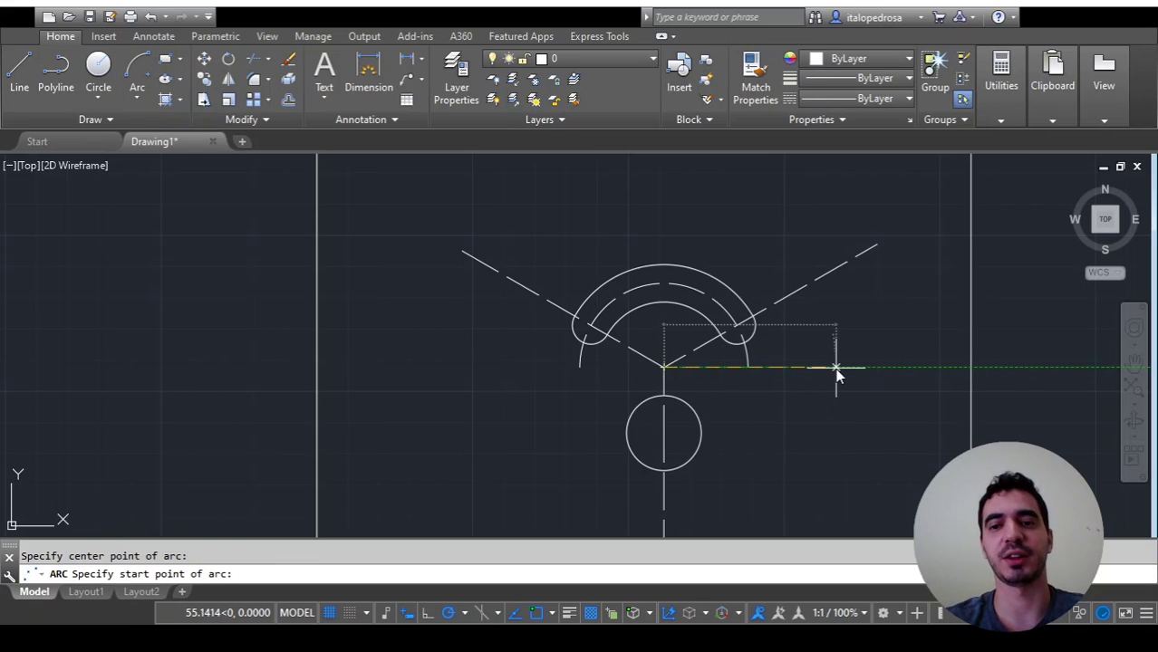
pyautogui.write('41')
pyautogui.press('Return')
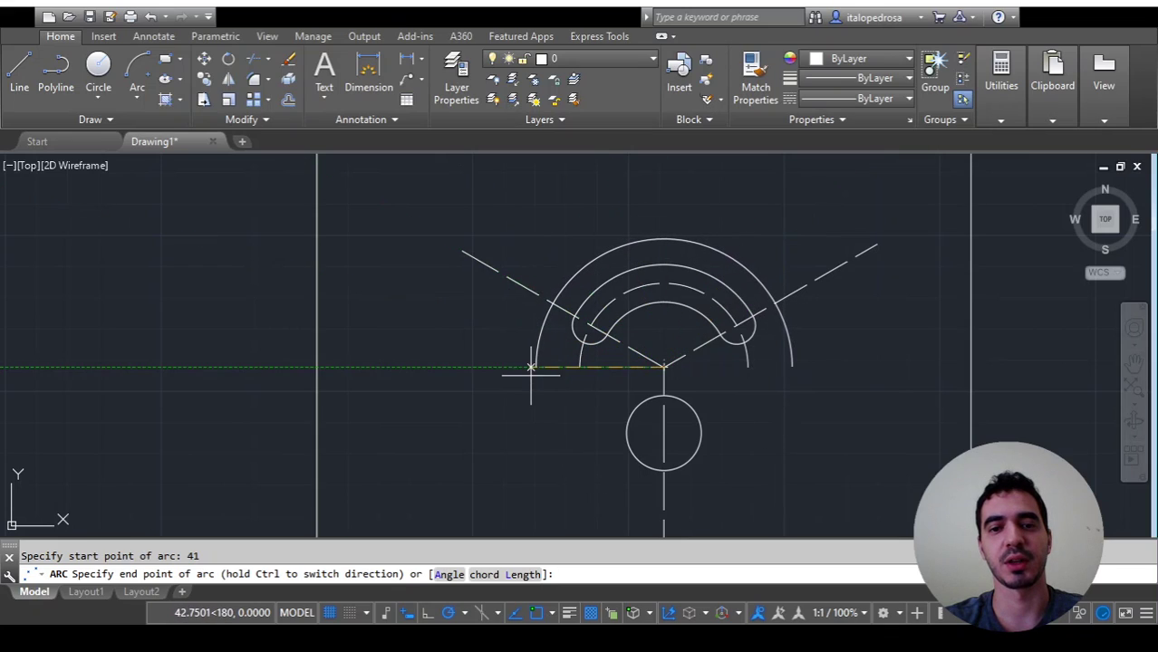
pyautogui.click(532, 367)
pyautogui.press('Escape')
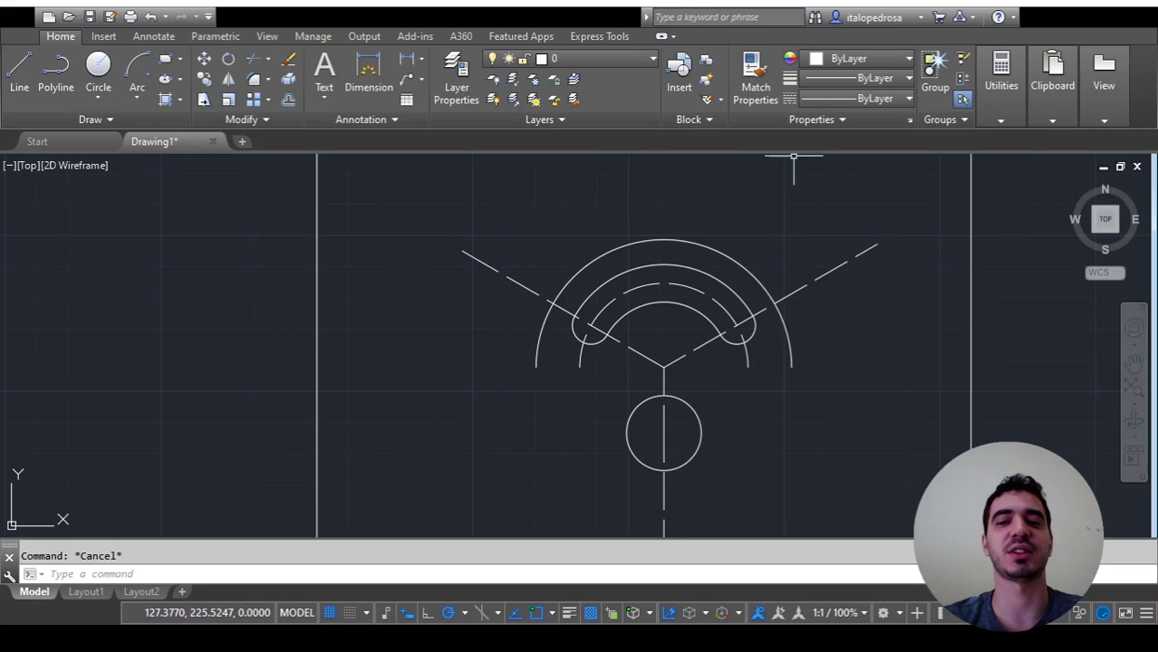
# Delete the two inclined dashed construction lines
pyautogui.click(846, 262)
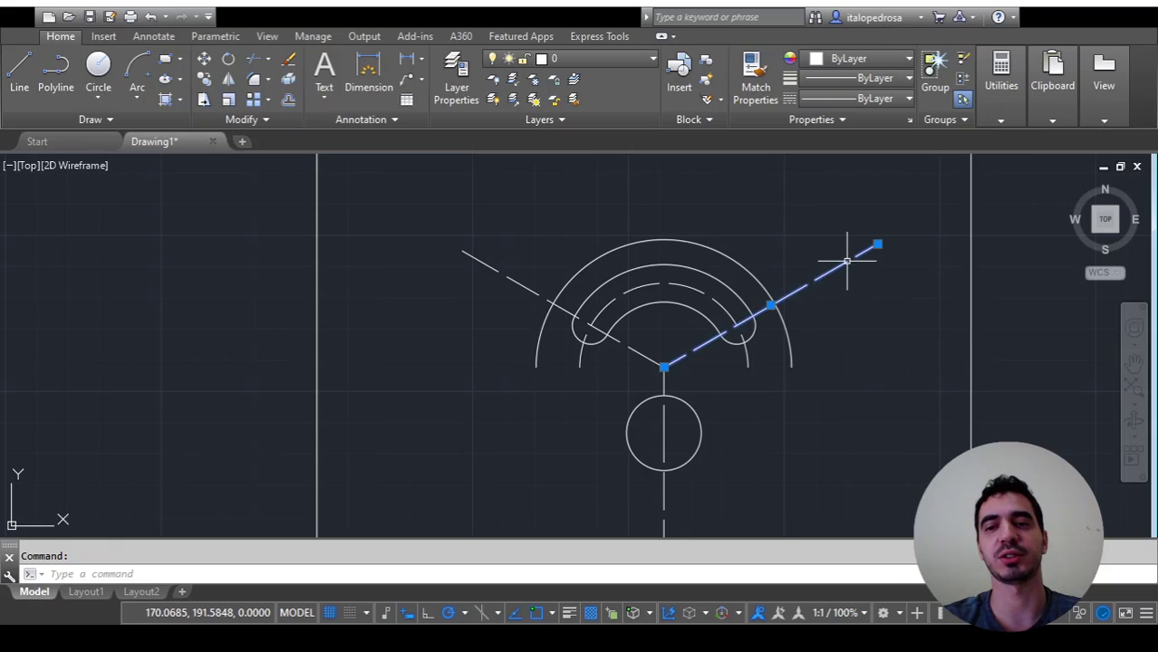
pyautogui.press('Delete')
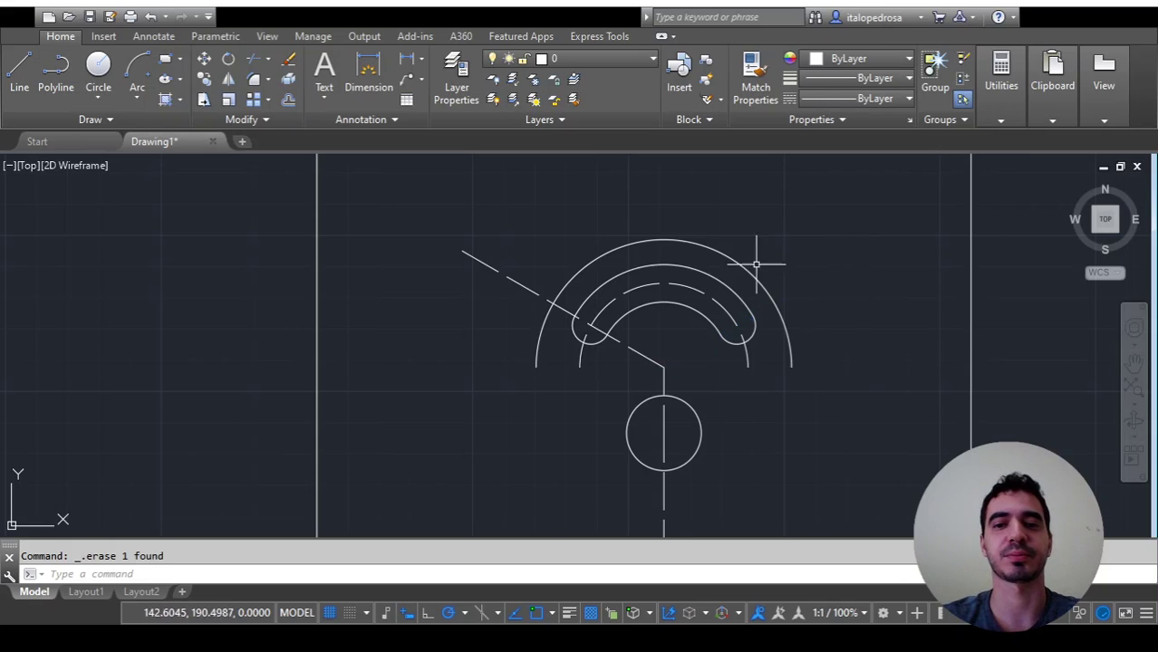
pyautogui.click(507, 275)
pyautogui.press('Delete')
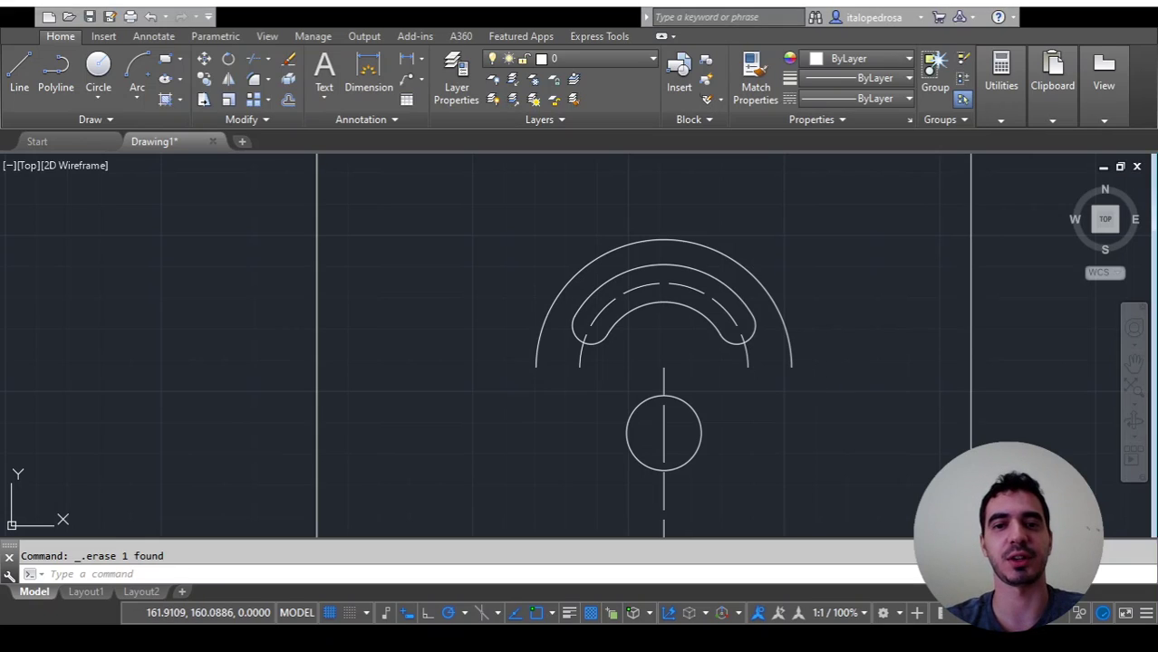
pyautogui.click(746, 356)
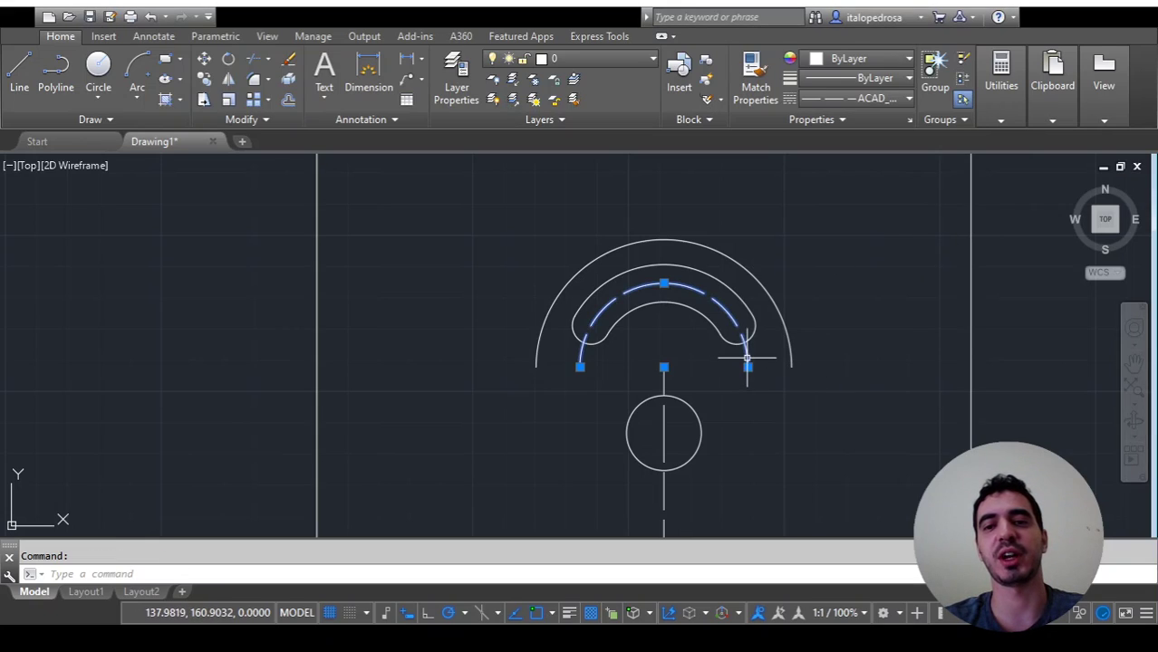
pyautogui.press('Escape')
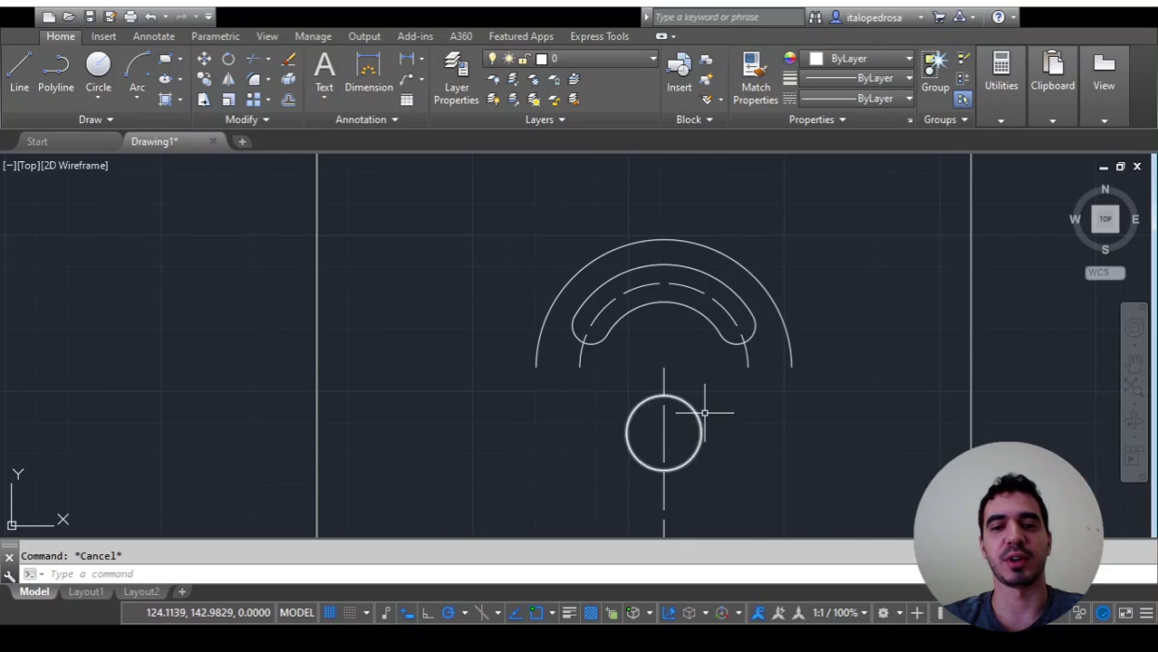
# Draw the part's sides and base from the large arc's left end: 73 down, 82 across, and up to its right end
pyautogui.scroll(-4, 711, 408)
pyautogui.moveTo(742, 432); pyautogui.dragTo(744, 371, button='middle')
pyautogui.scroll(4, 749, 331)
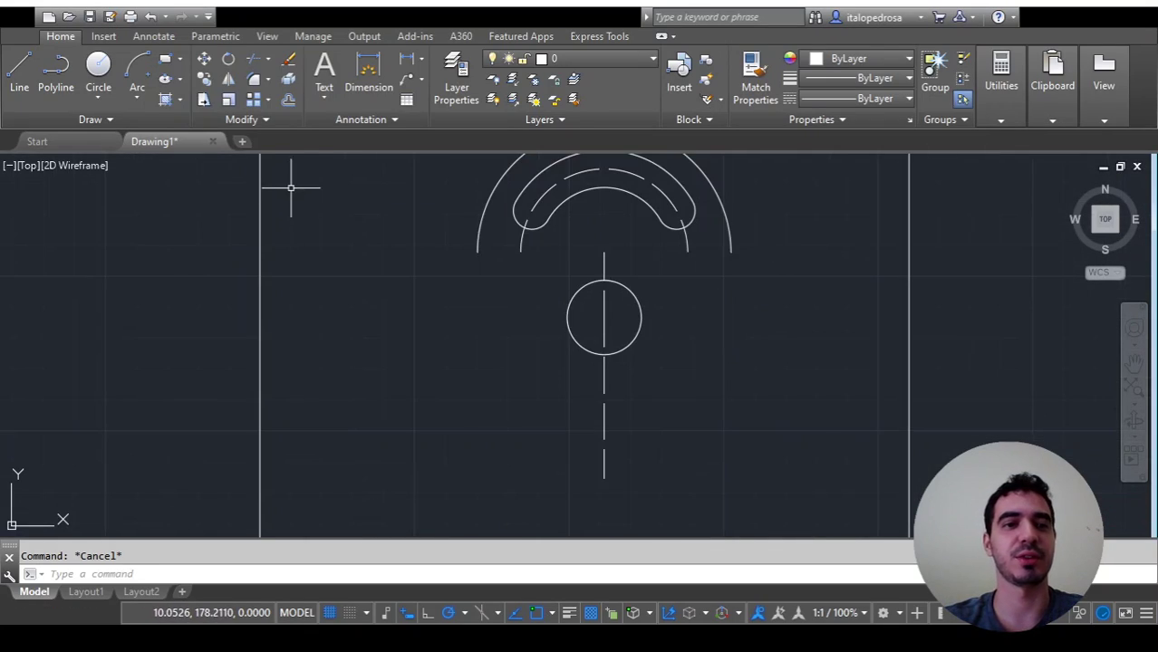
pyautogui.click(19, 70)
pyautogui.click(477, 251)
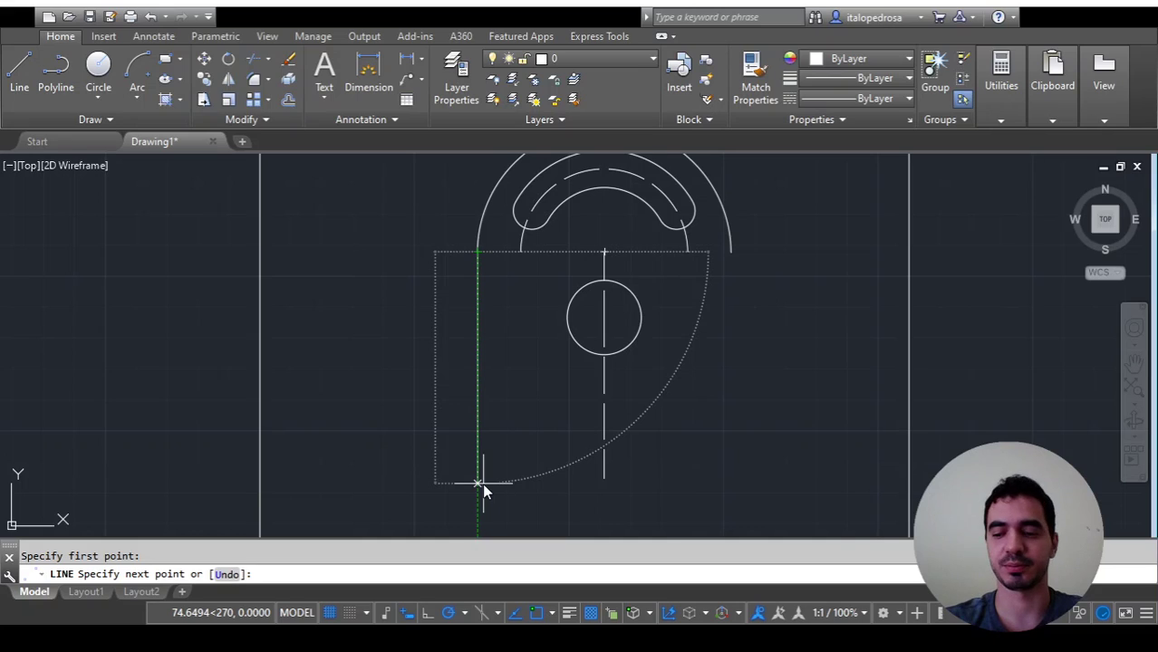
pyautogui.click(477, 483)
pyautogui.write('73')
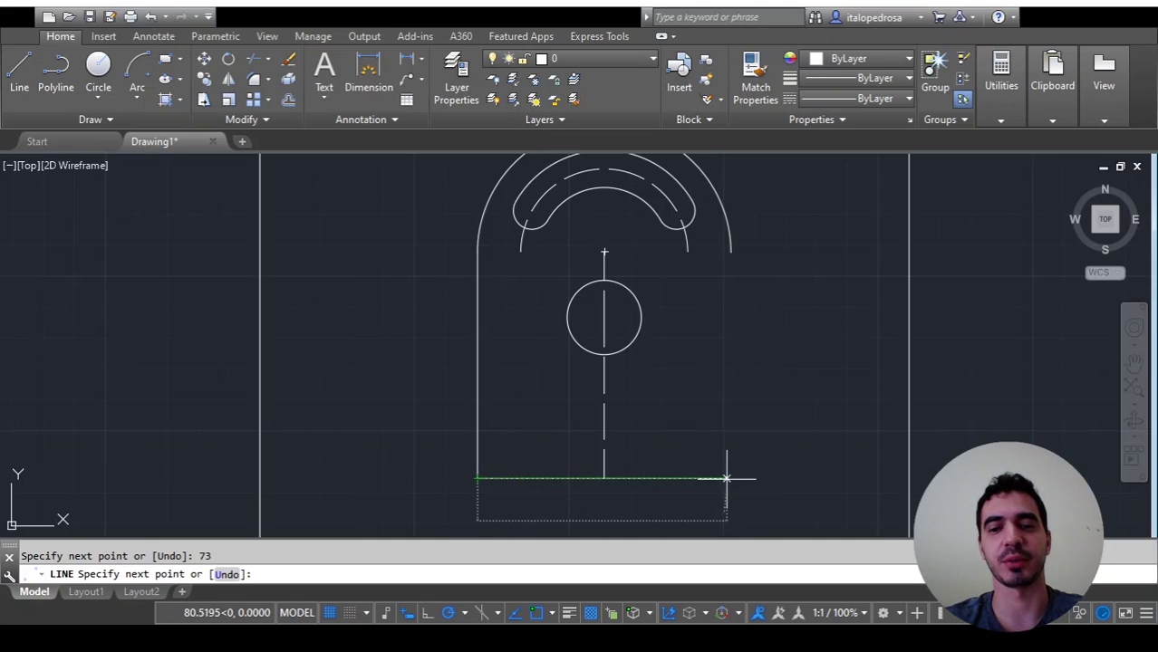
pyautogui.write('82')
pyautogui.press('Return')
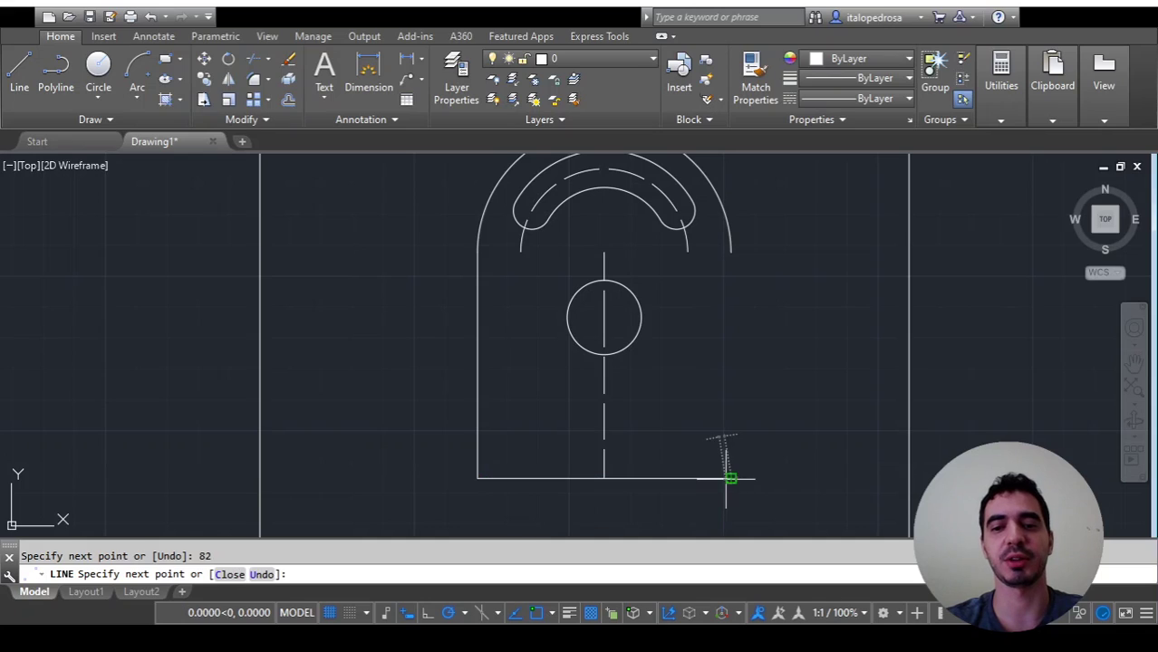
pyautogui.click(735, 251)
pyautogui.press('Escape')
pyautogui.moveTo(763, 264); pyautogui.dragTo(721, 313, button='middle')
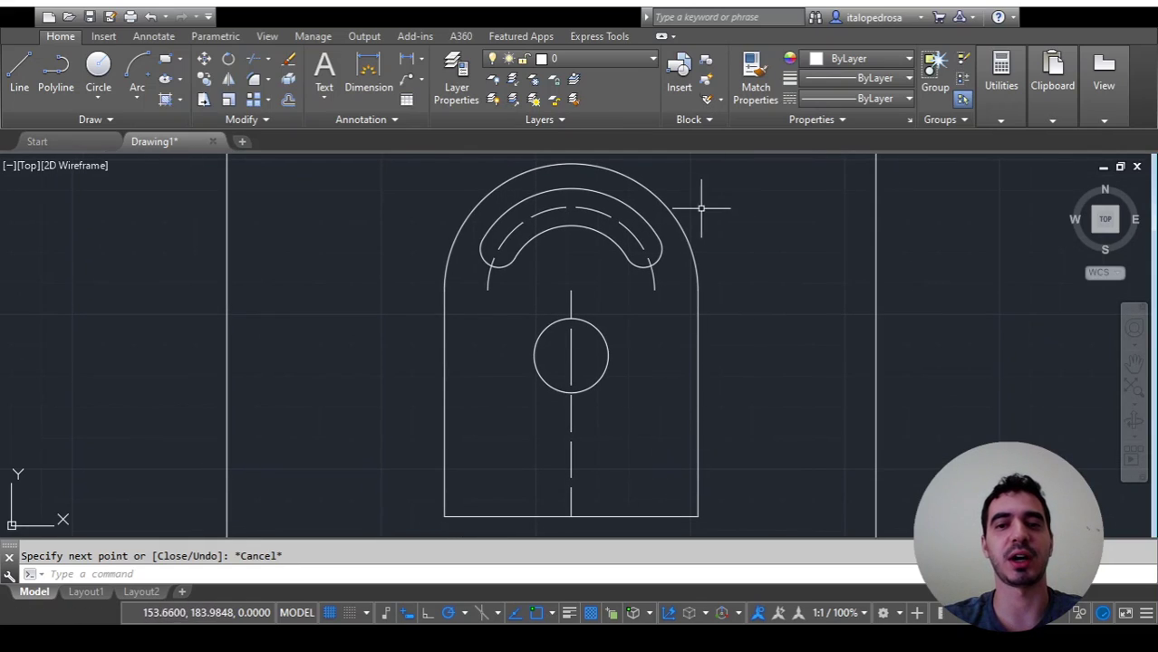
pyautogui.click(676, 219)
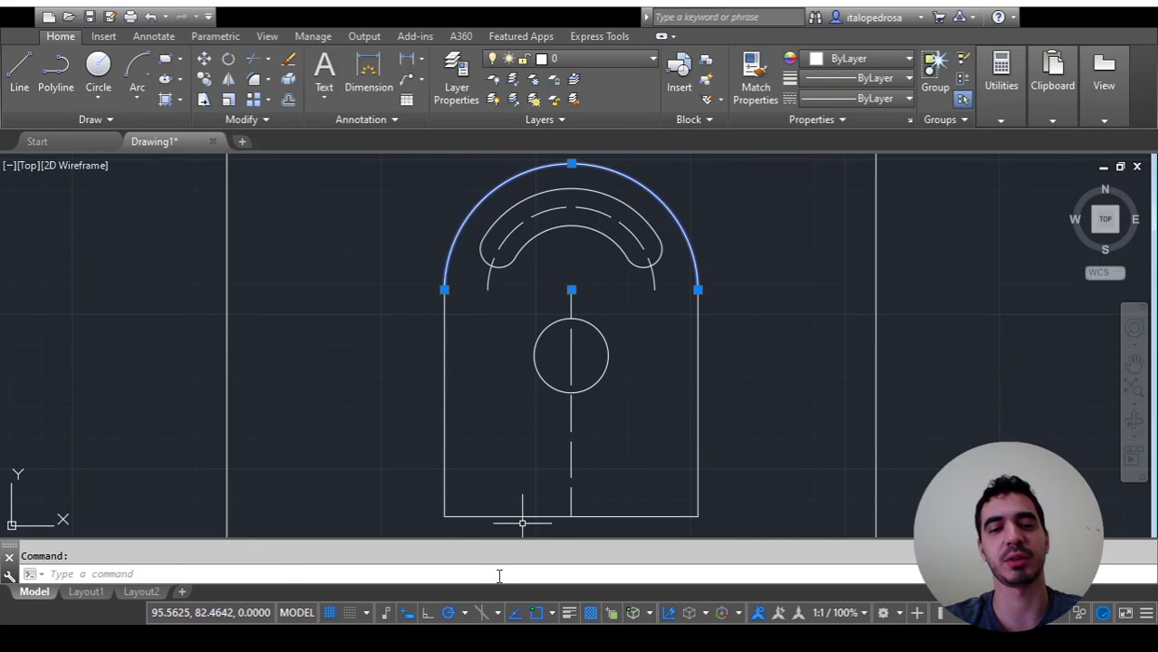
pyautogui.click(619, 476)
pyautogui.press('Escape')
pyautogui.press('Escape')
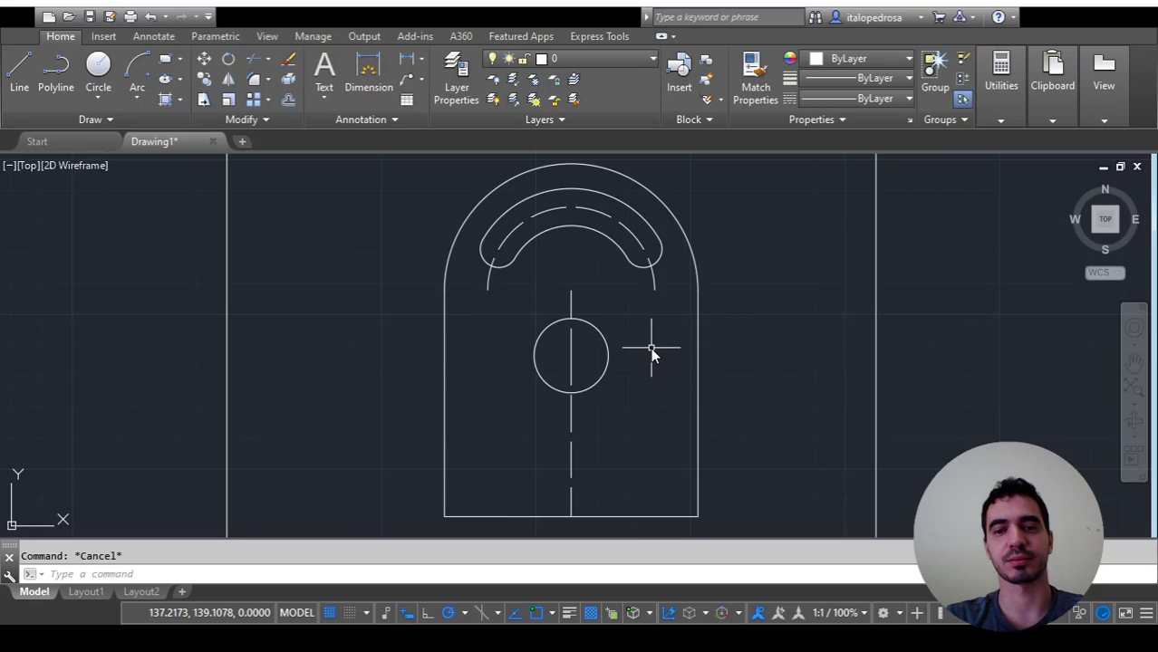
# Fillet both bottom corners of the part outline with a radius of 8, using the Multiple option
pyautogui.write('f')
pyautogui.press('Return')
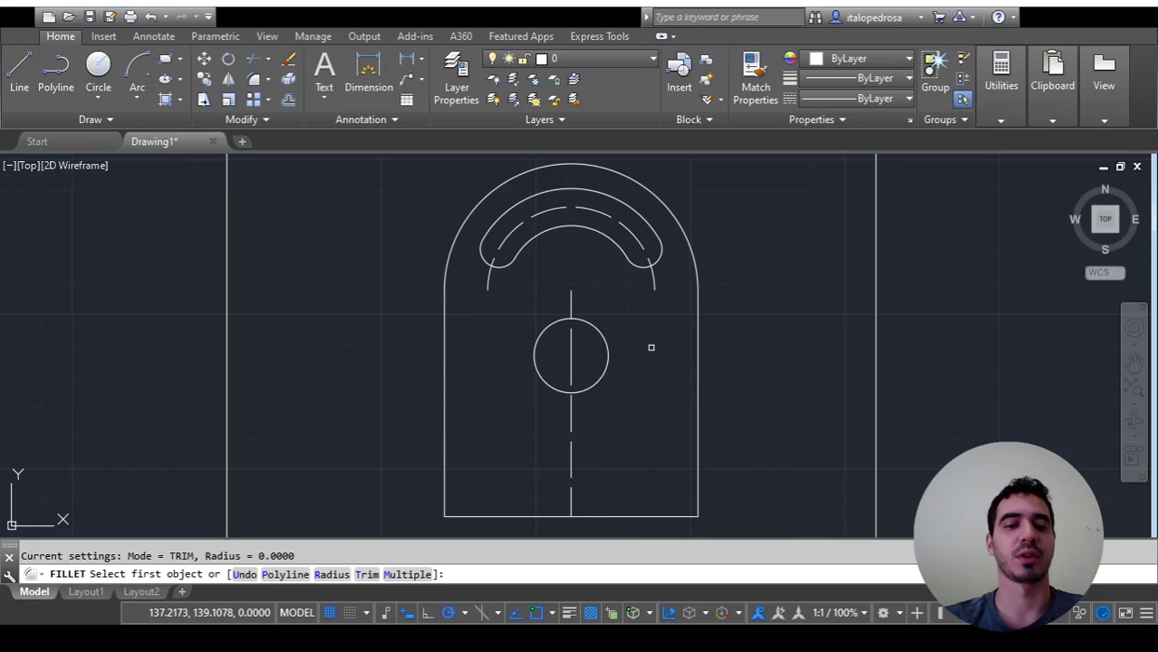
pyautogui.write('r')
pyautogui.press('Return')
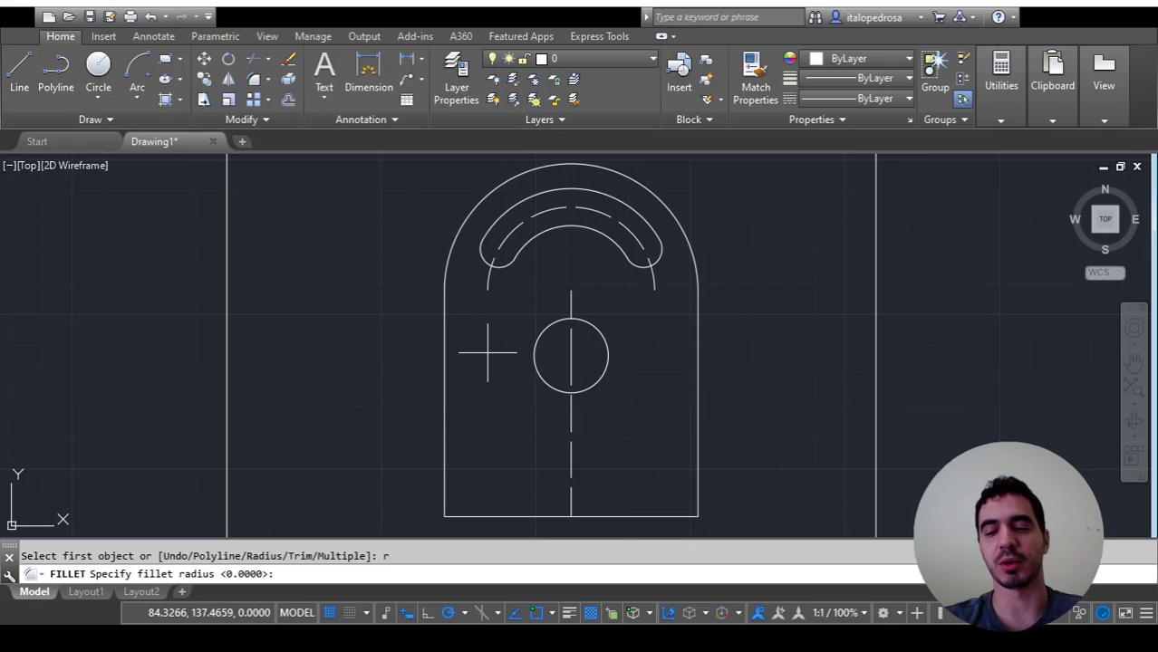
pyautogui.write('8')
pyautogui.press('Return')
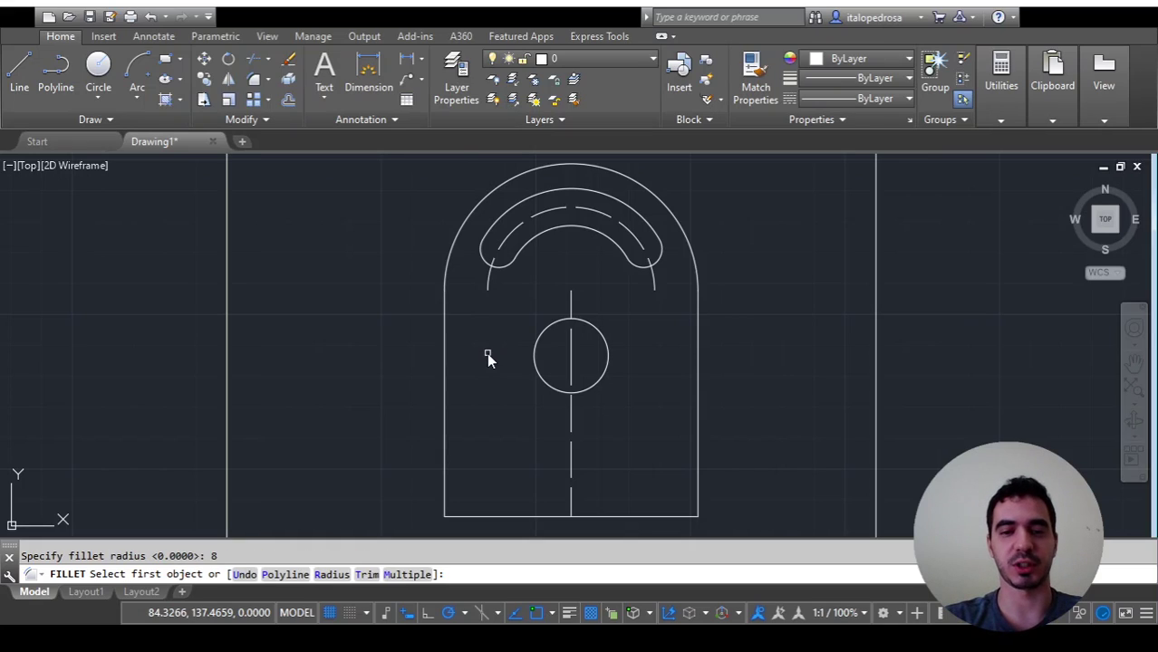
pyautogui.write('m')
pyautogui.press('Return')
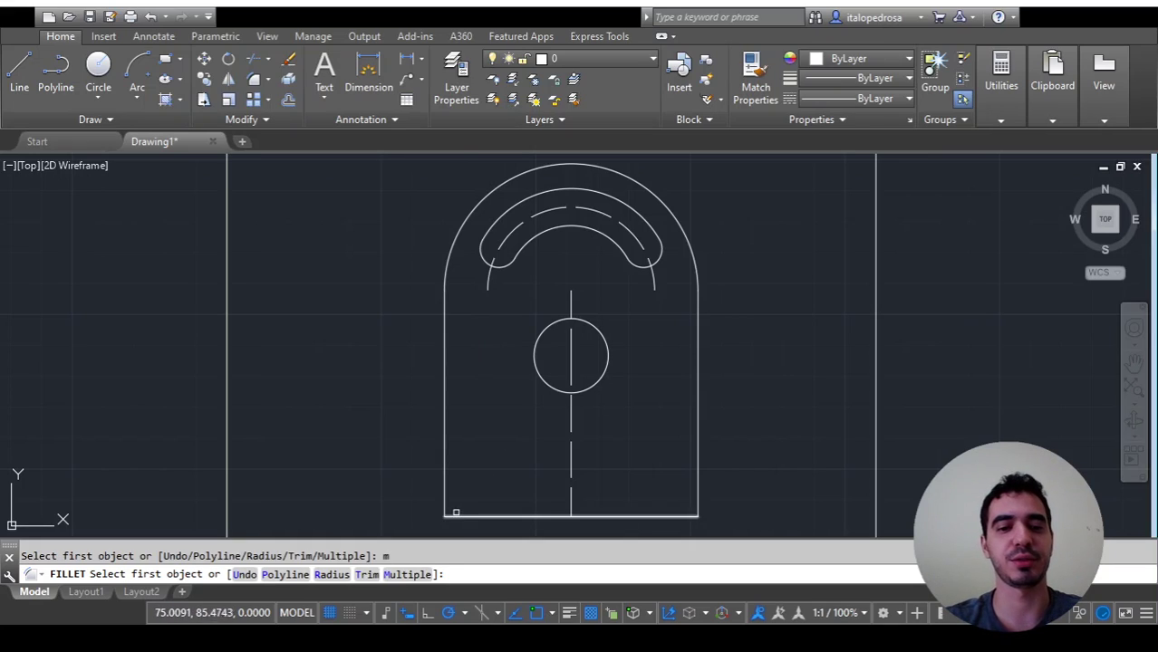
pyautogui.click(451, 518)
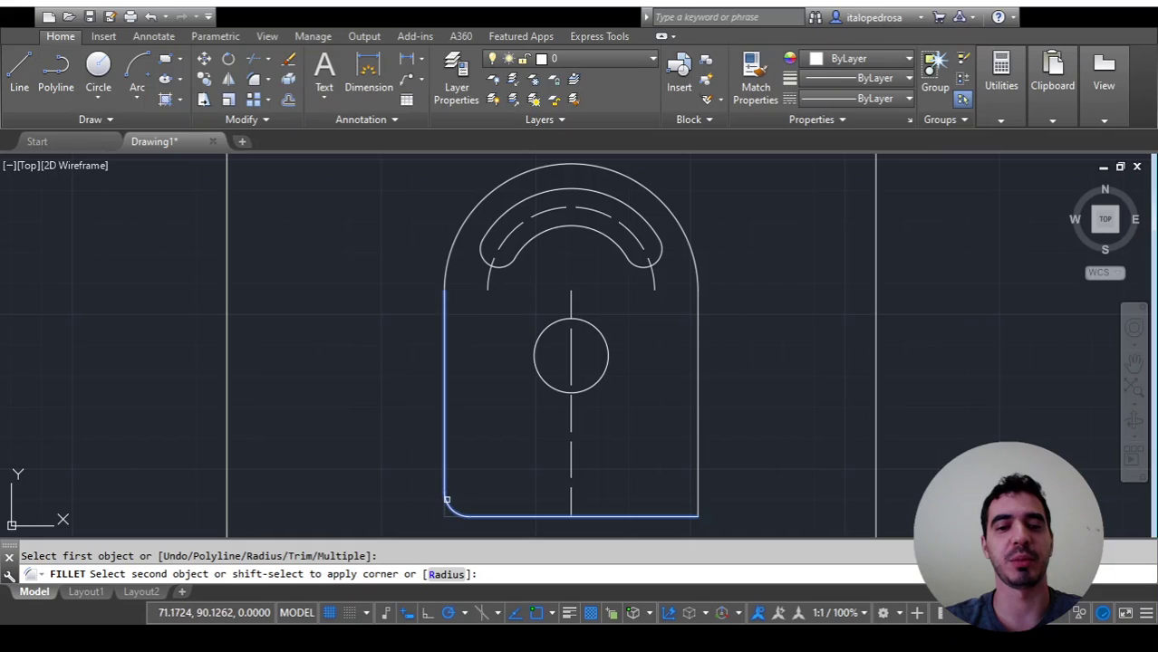
pyautogui.click(669, 516)
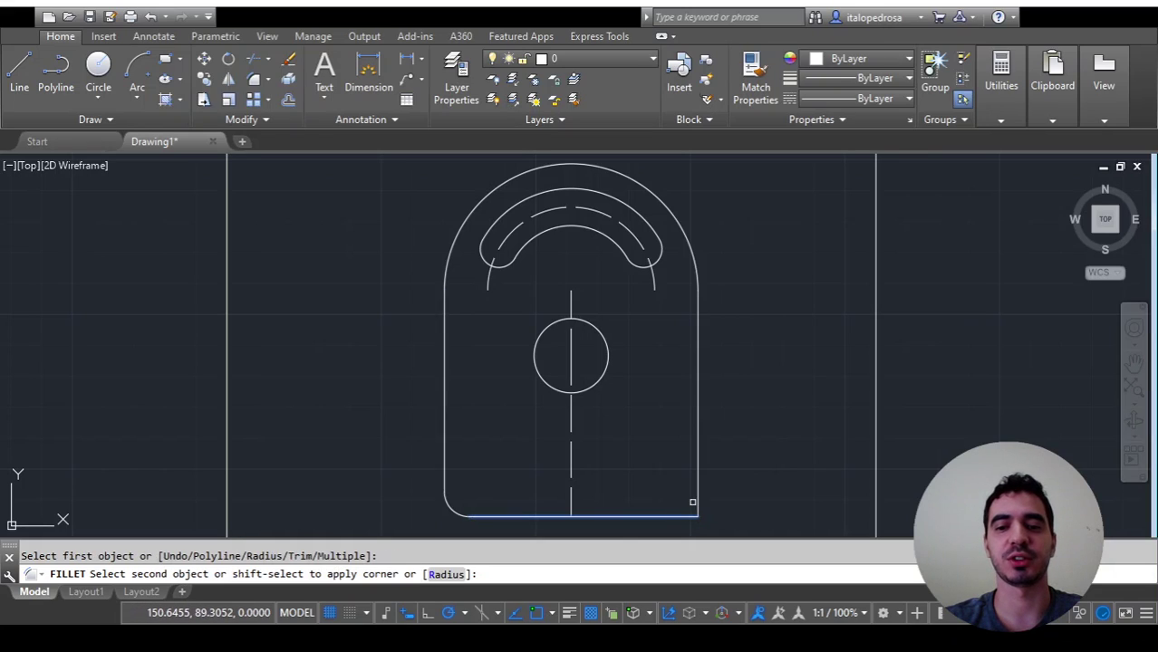
pyautogui.click(698, 500)
pyautogui.press('Escape')
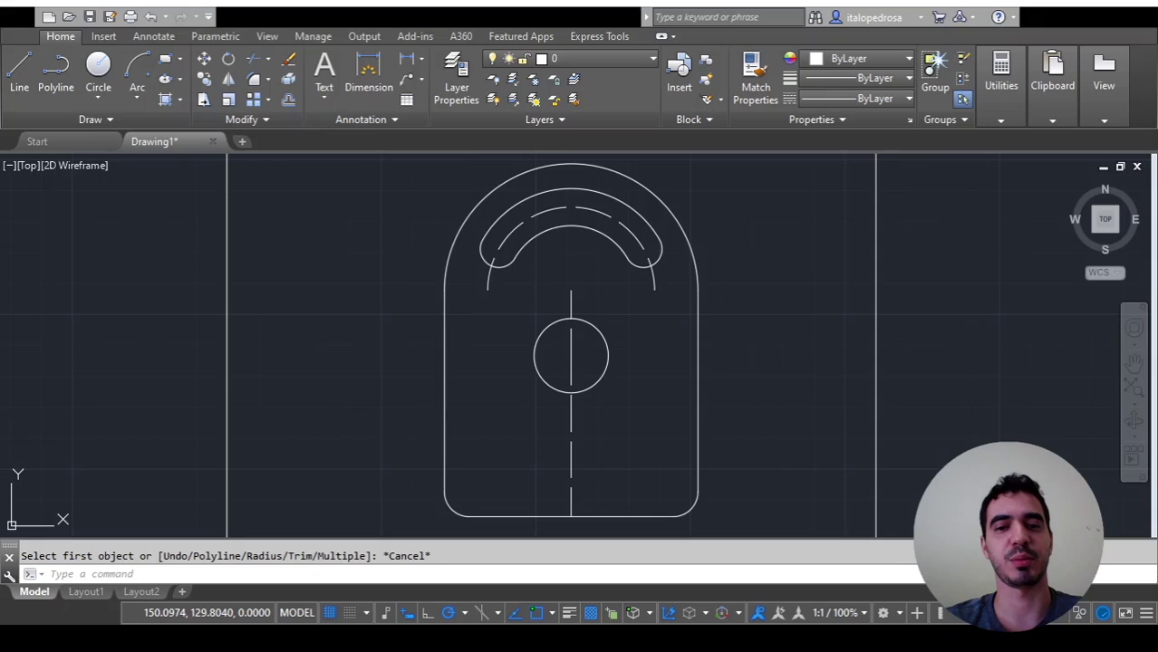
# Delete the two dashed vertical centerline segments running through and below the circular hole
pyautogui.click(570, 429)
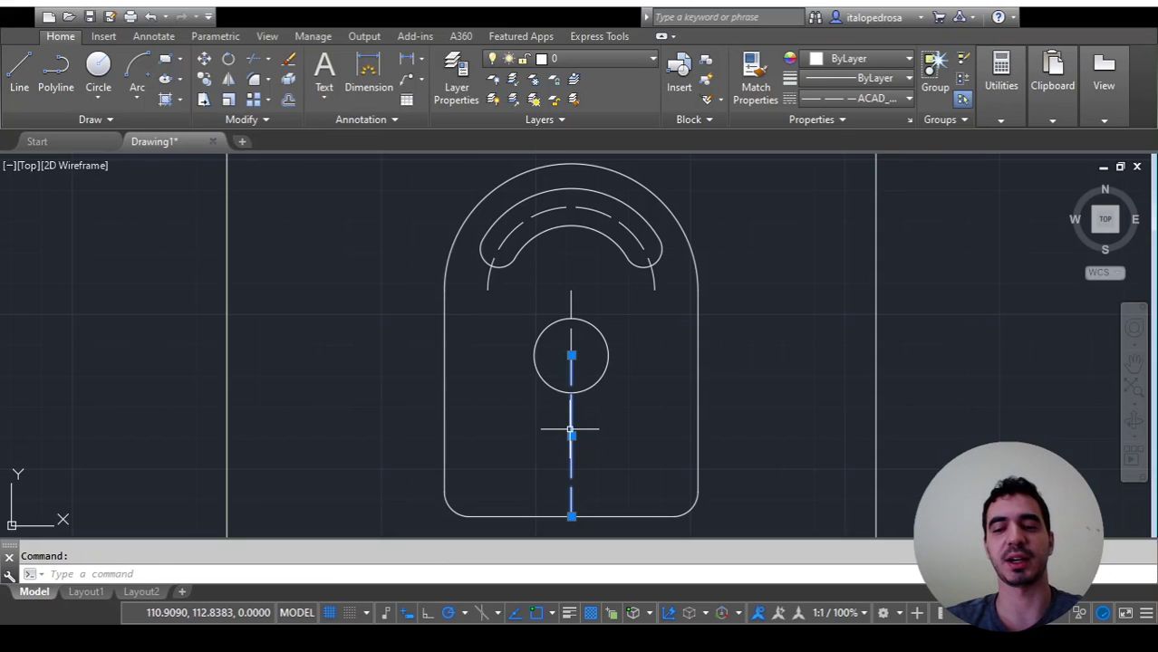
pyautogui.press('Delete')
pyautogui.click(570, 335)
pyautogui.press('Delete')
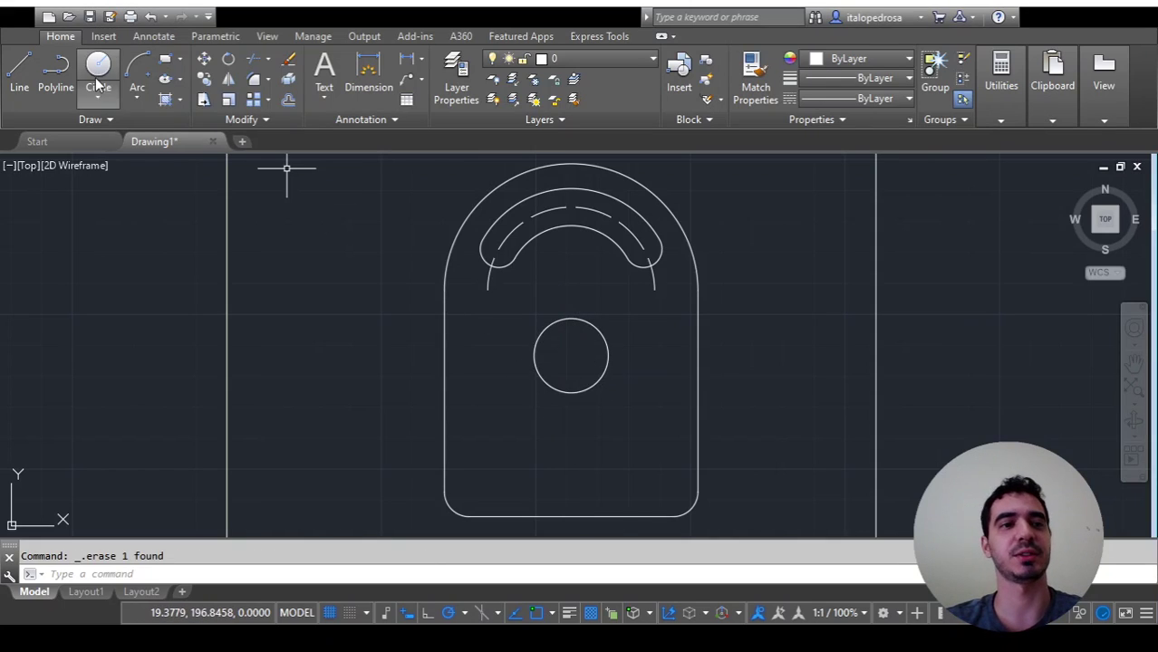
# Draw a vertical line up from the midpoint of the plate's base in two segments of 15 and 11.5
pyautogui.click(55, 75)
pyautogui.click(19, 74)
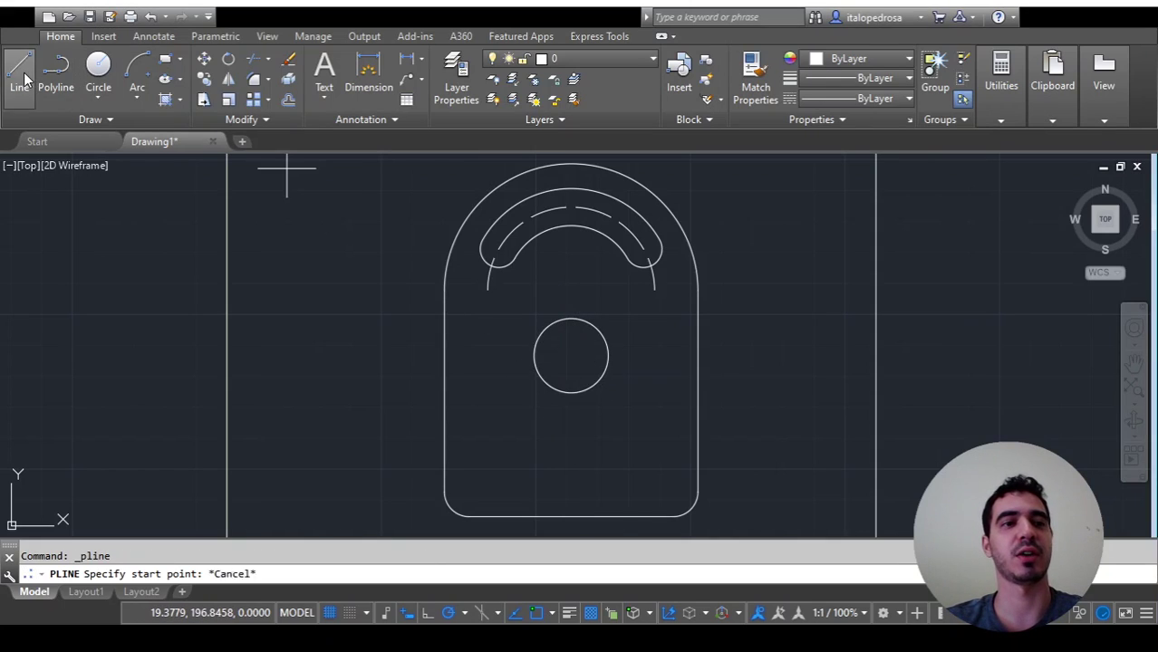
pyautogui.click(572, 516)
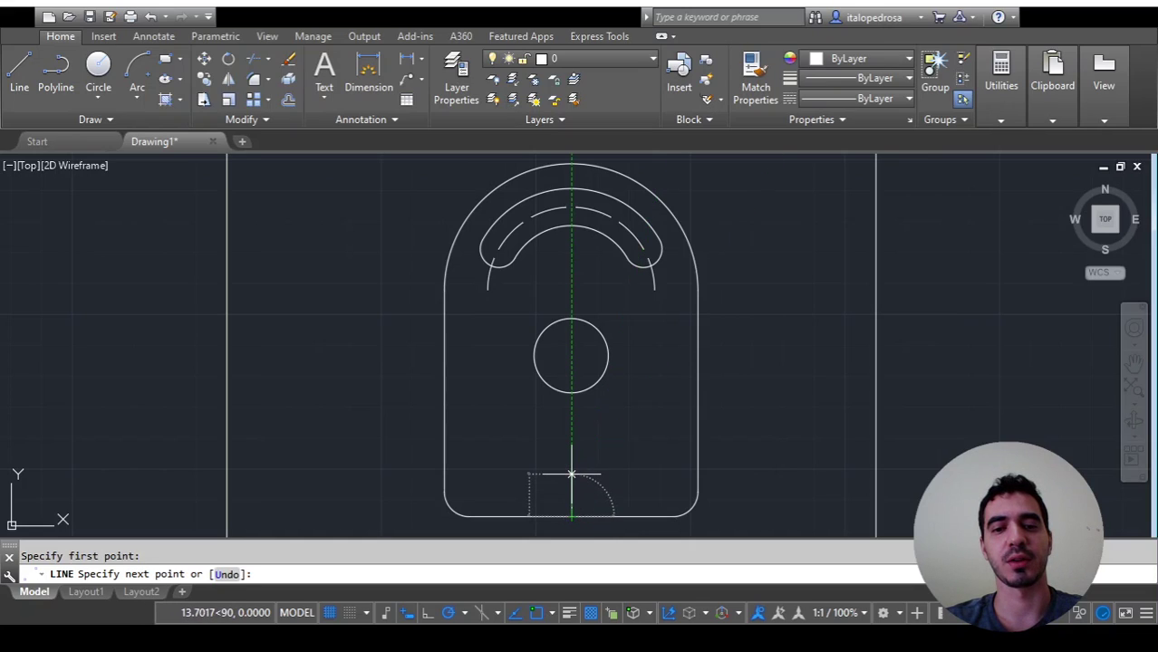
pyautogui.write('15')
pyautogui.press('Return')
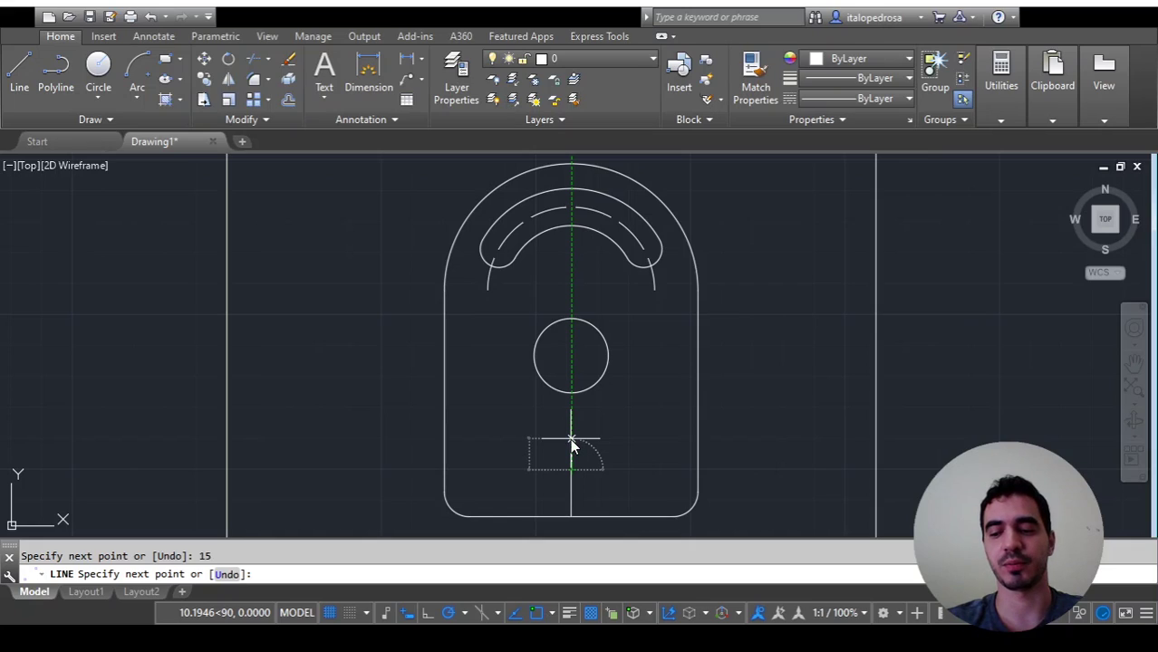
pyautogui.write('11.3')
pyautogui.press('Return')
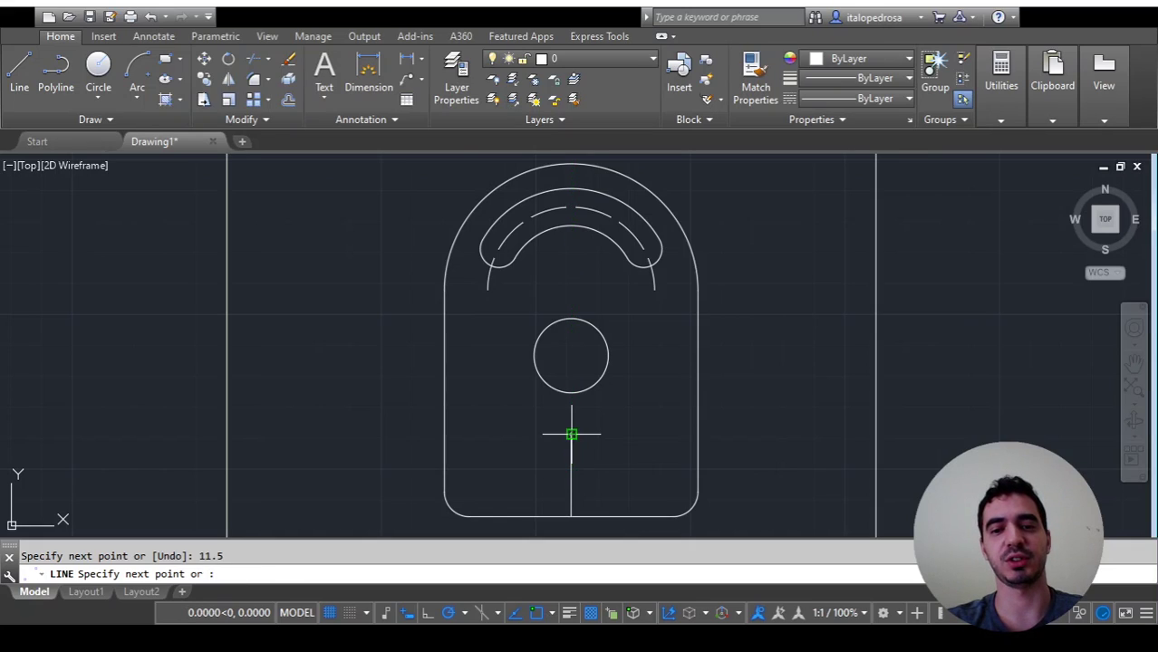
pyautogui.press('Escape')
# Apply the dashed ACAD centerline linetype to both vertical line segments above the base
pyautogui.click(522, 427)
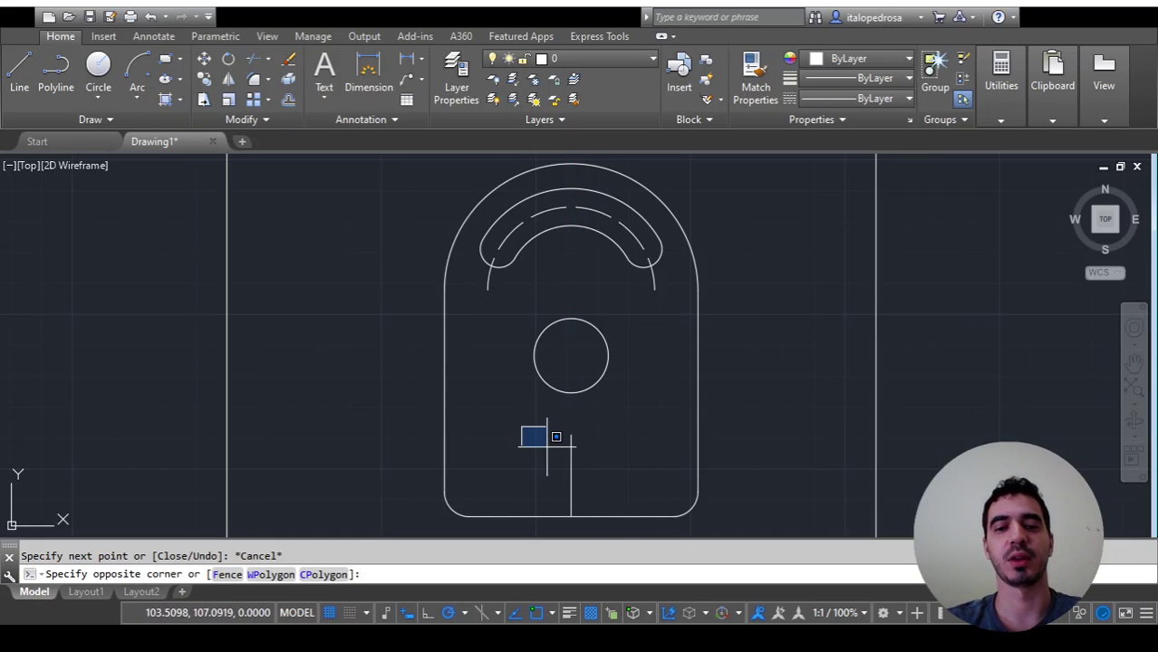
pyautogui.click(616, 502)
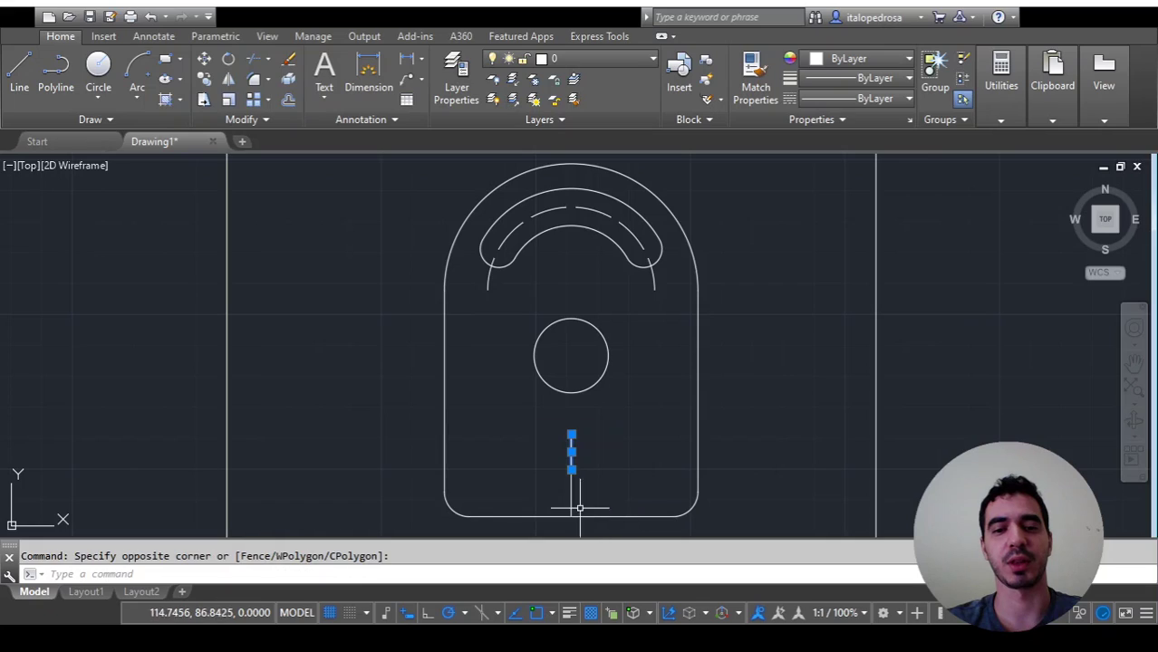
pyautogui.click(569, 499)
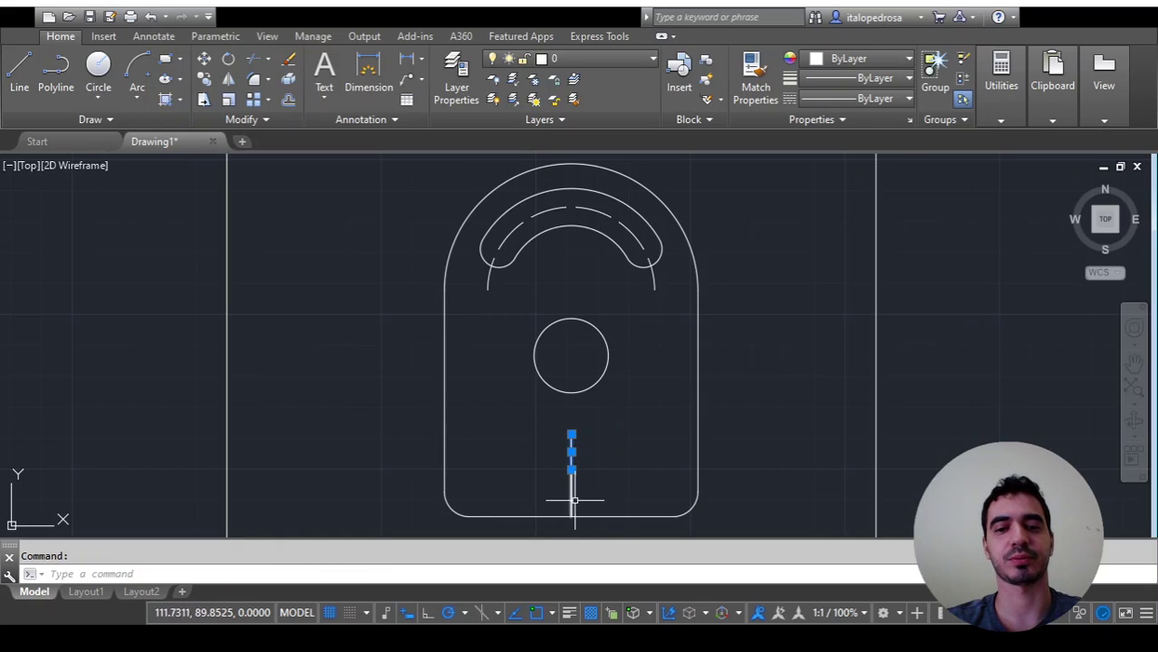
pyautogui.click(855, 98)
pyautogui.click(867, 156)
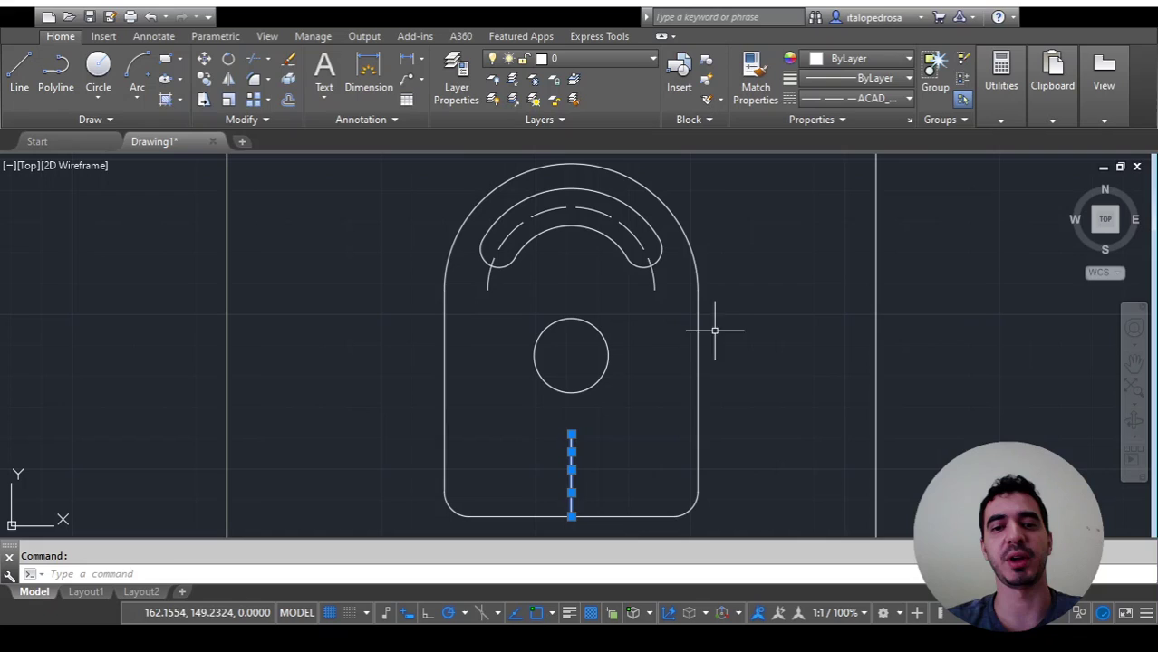
pyautogui.click(641, 466)
pyautogui.press('Escape')
pyautogui.scroll(4, 583, 496)
pyautogui.scroll(-2, 584, 495)
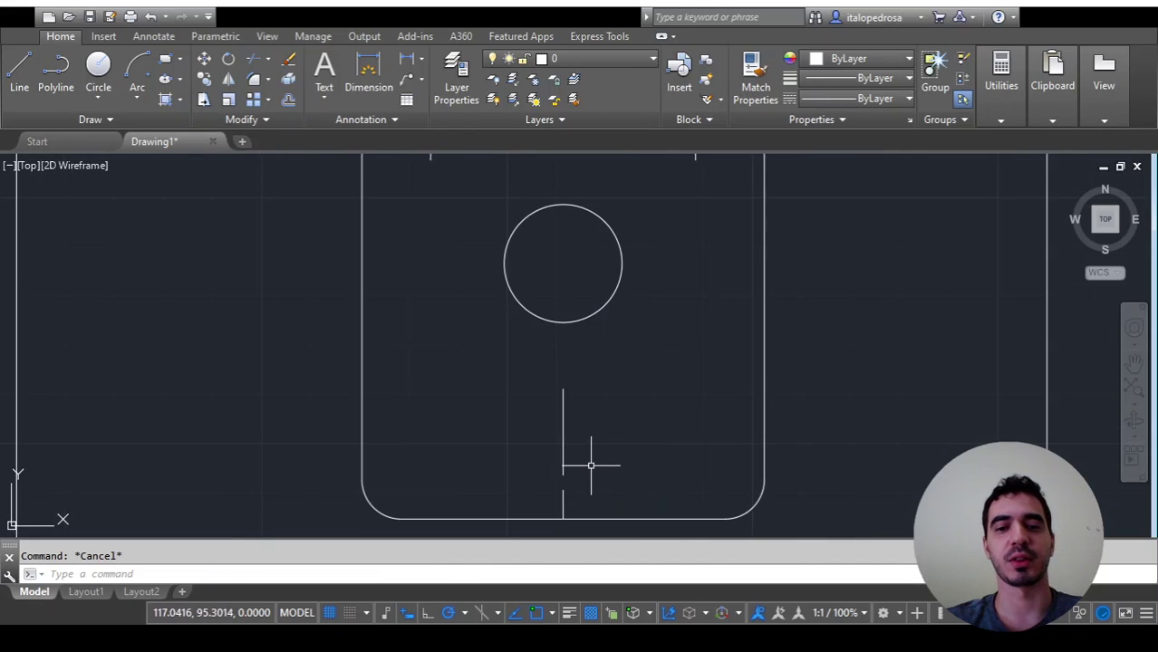
pyautogui.moveTo(597, 460); pyautogui.dragTo(623, 414, button='middle')
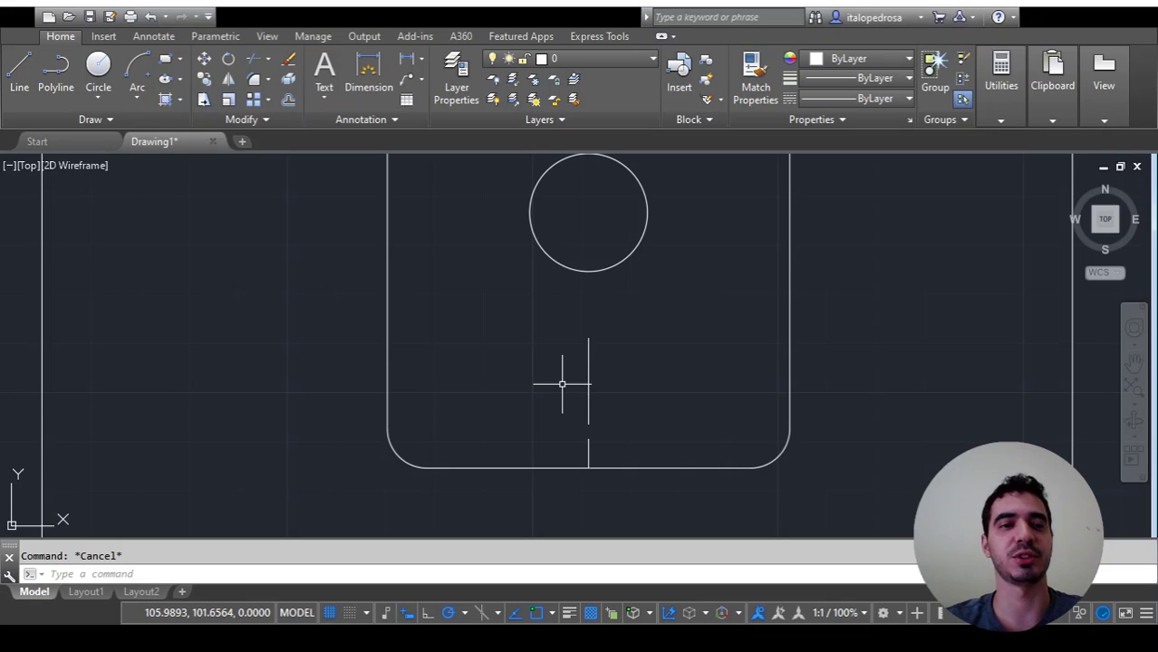
# Draw two horizontal lines from the upper end of the vertical centerline, one to each side of the plate
pyautogui.click(28, 77)
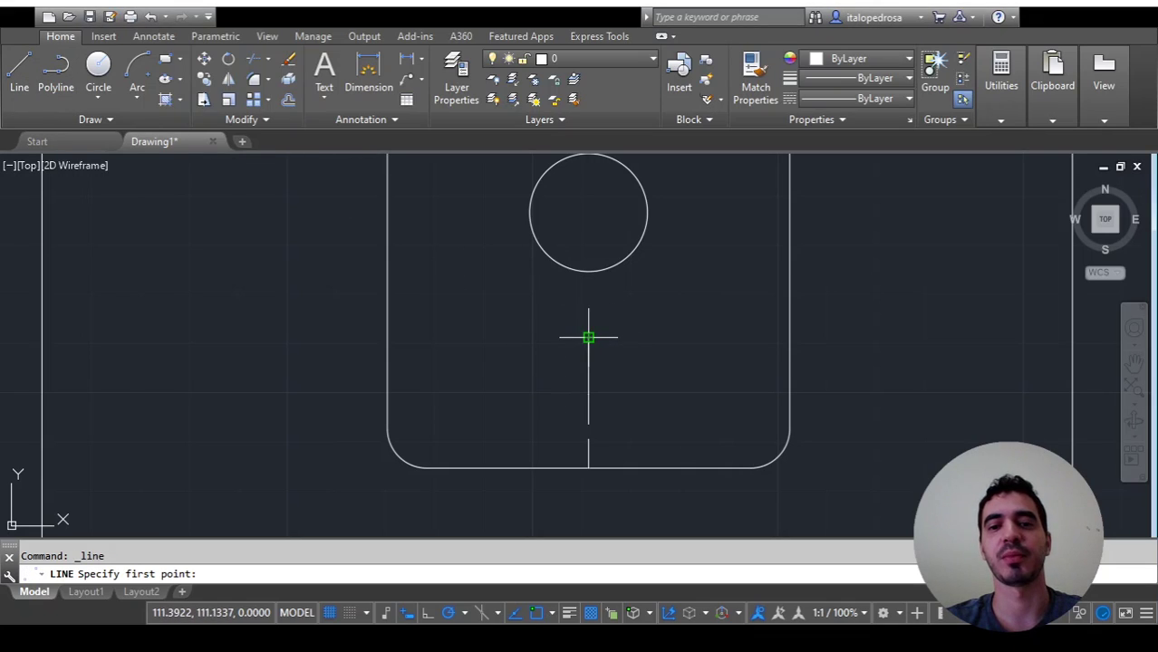
pyautogui.click(588, 338)
pyautogui.click(789, 338)
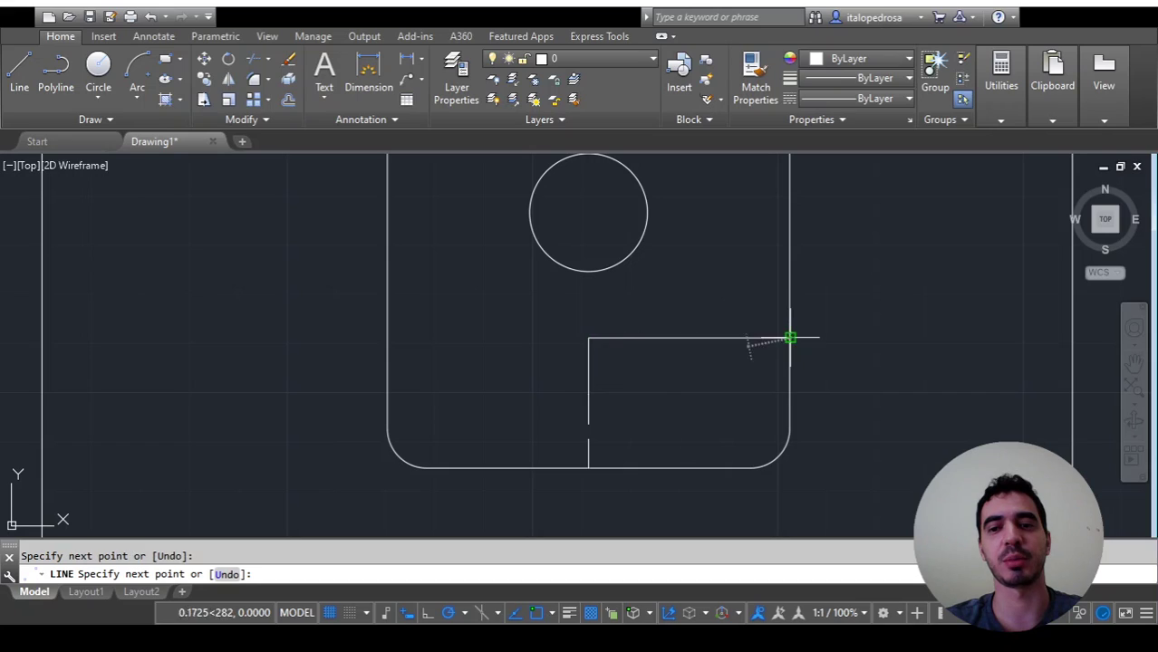
pyautogui.press('Escape')
pyautogui.press('Return')
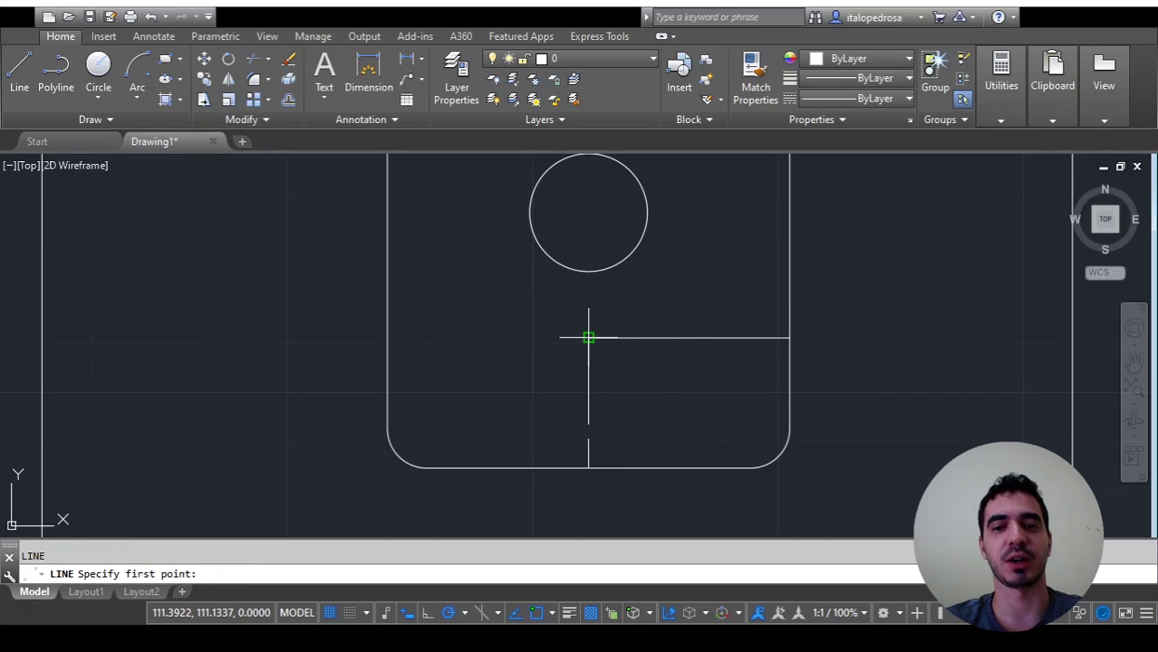
pyautogui.click(588, 337)
pyautogui.click(388, 338)
pyautogui.press('Escape')
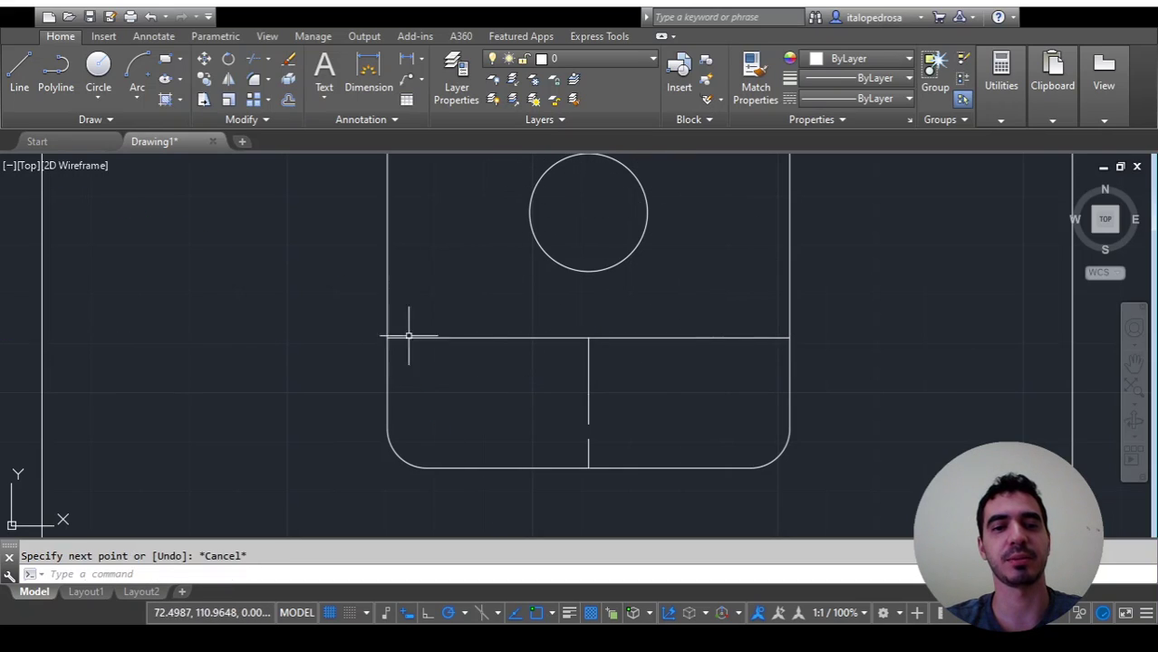
# Apply the dashed ACAD centerline linetype to both horizontal lines between the plate's sides
pyautogui.click(532, 337)
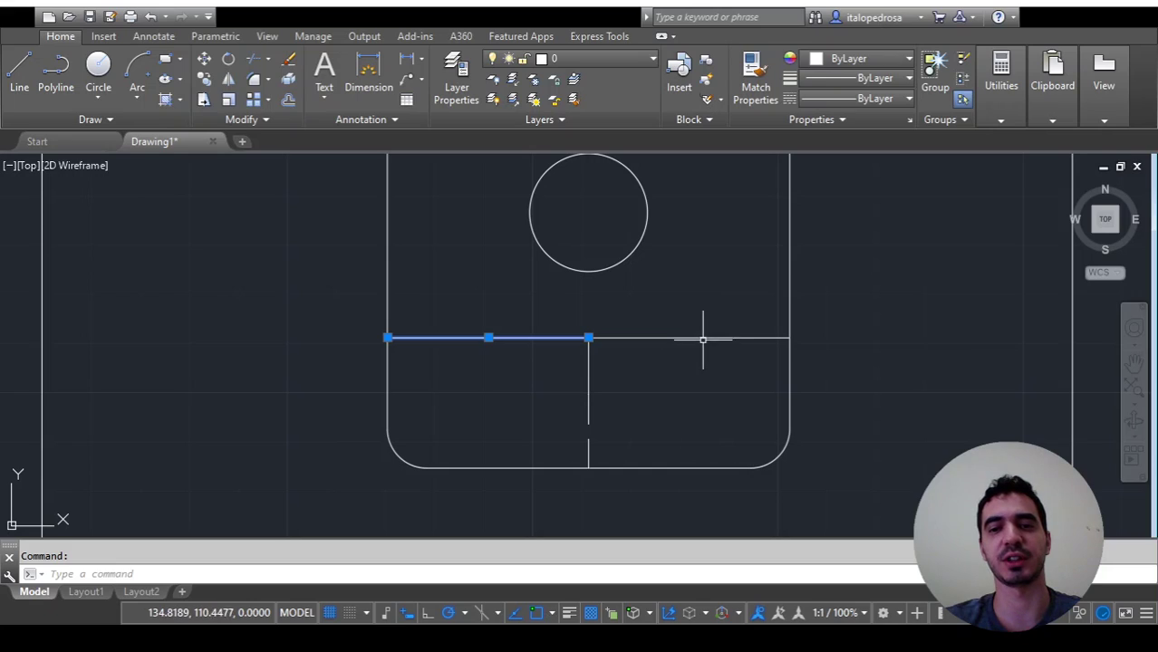
pyautogui.click(700, 337)
pyautogui.click(873, 99)
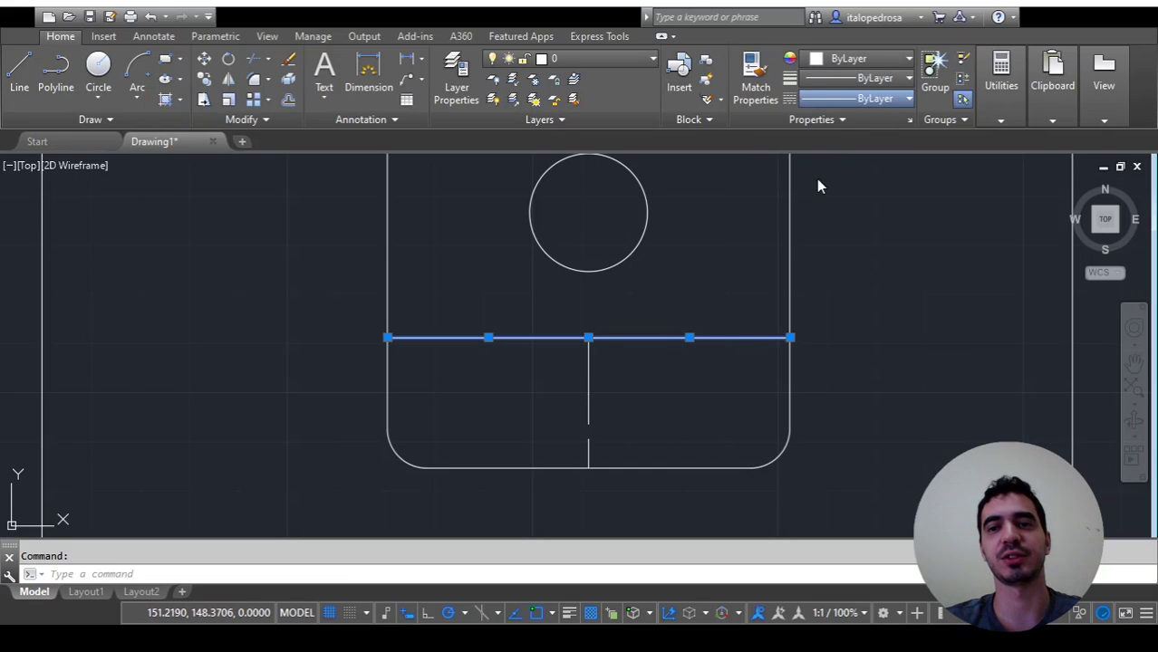
pyautogui.click(848, 162)
pyautogui.press('Escape')
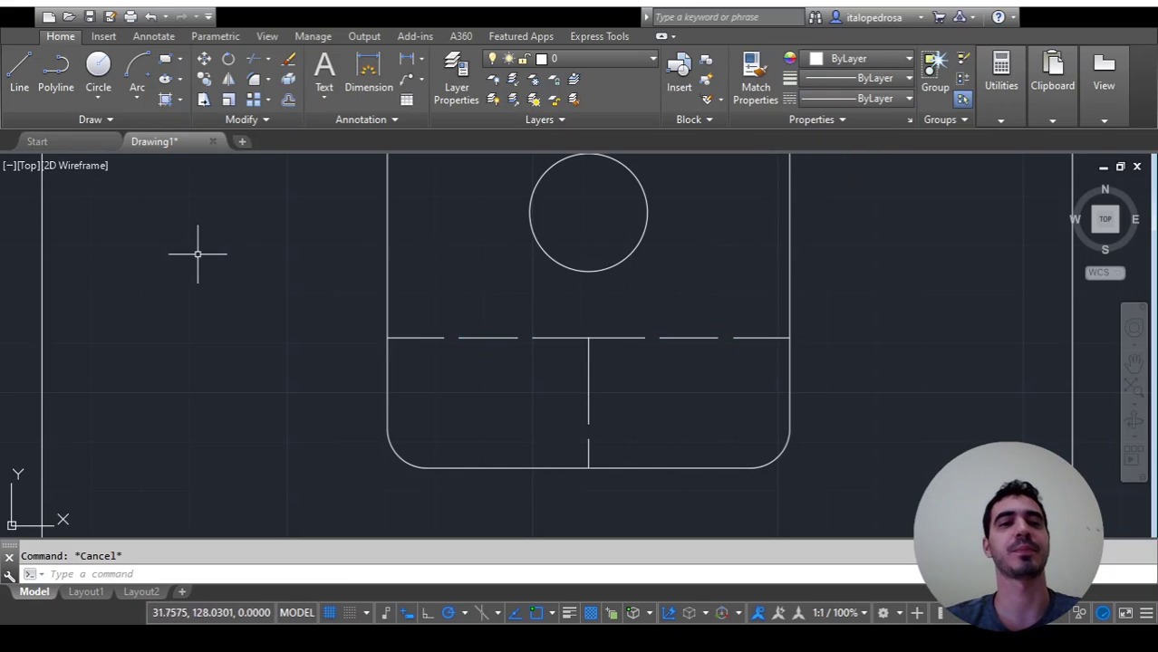
# Draw two circles of radius 12 centred where the horizontal centerline meets the plate's left and right sides
pyautogui.click(98, 70)
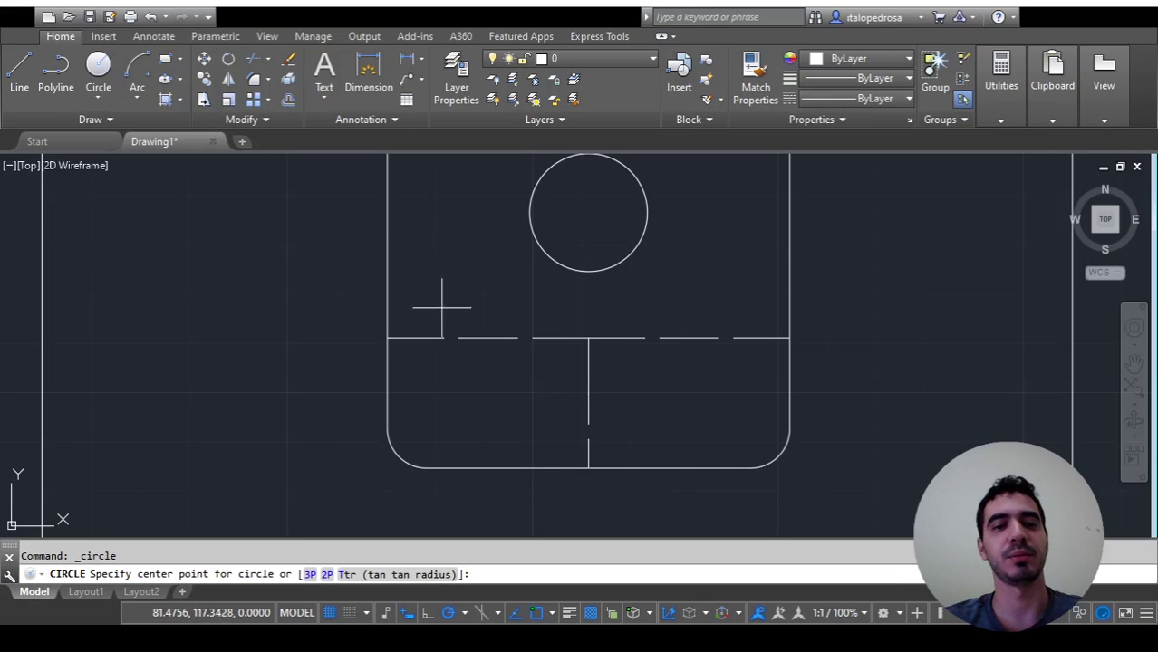
pyautogui.click(388, 338)
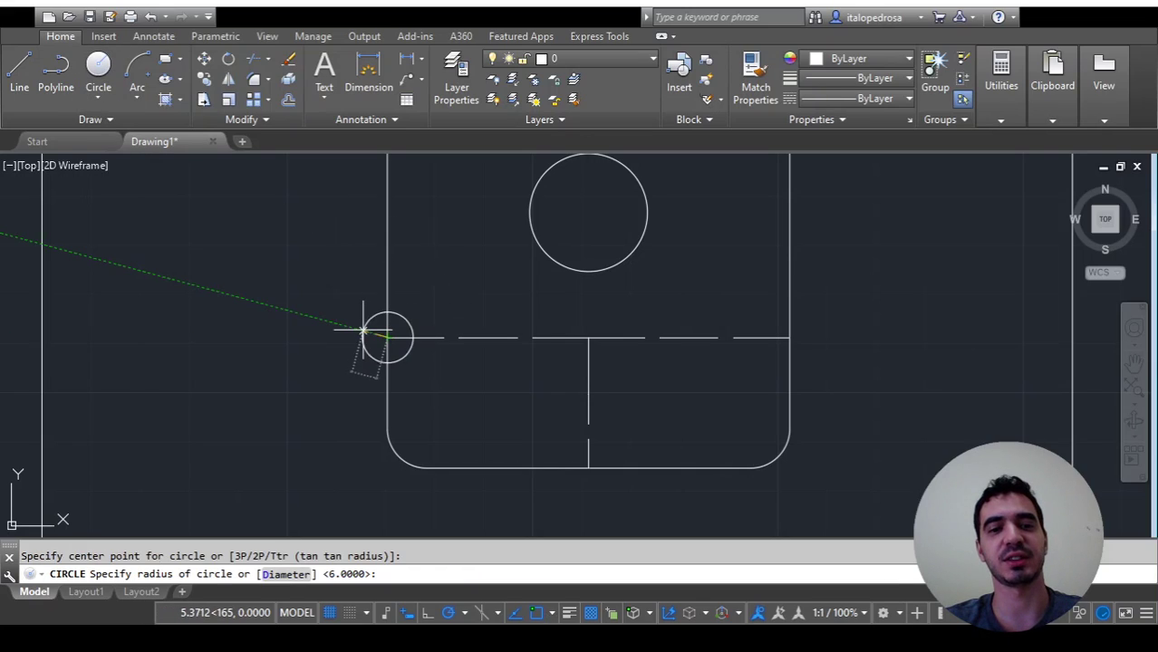
pyautogui.write('12')
pyautogui.press('Return')
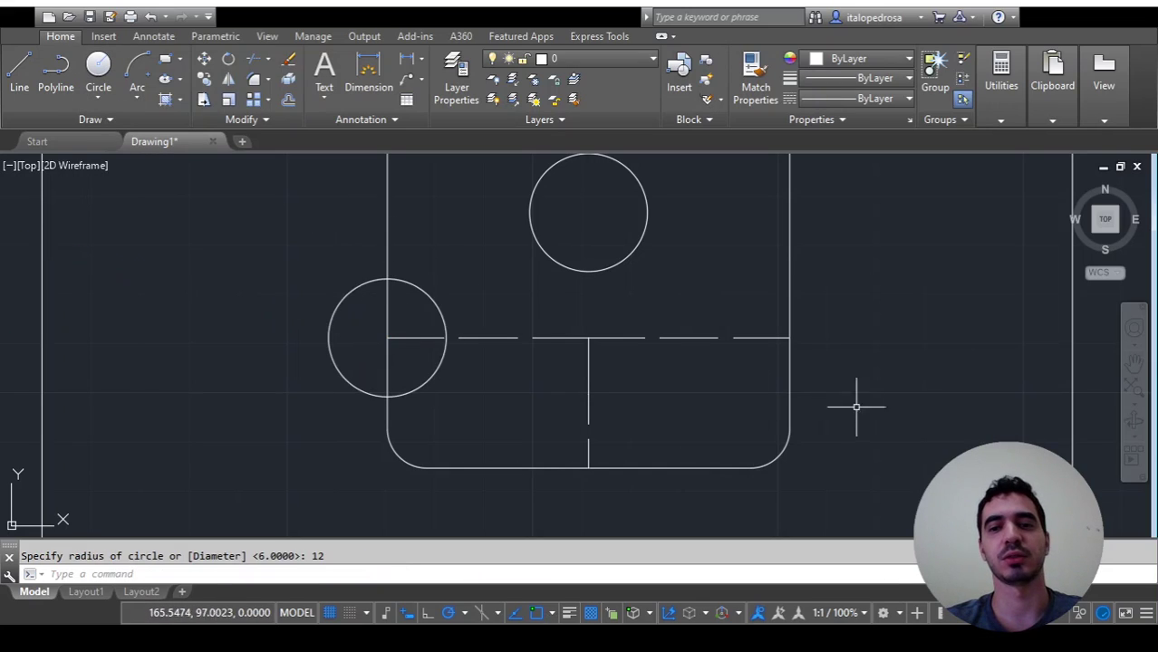
pyautogui.press('Return')
pyautogui.click(789, 337)
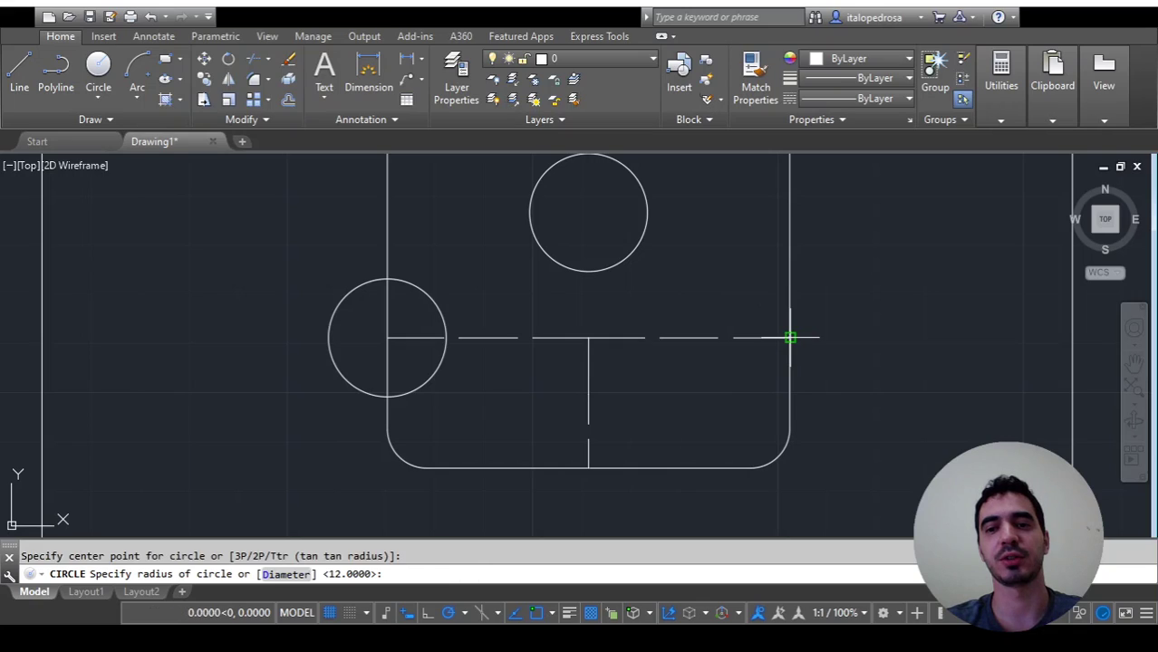
pyautogui.write('12')
pyautogui.press('Return')
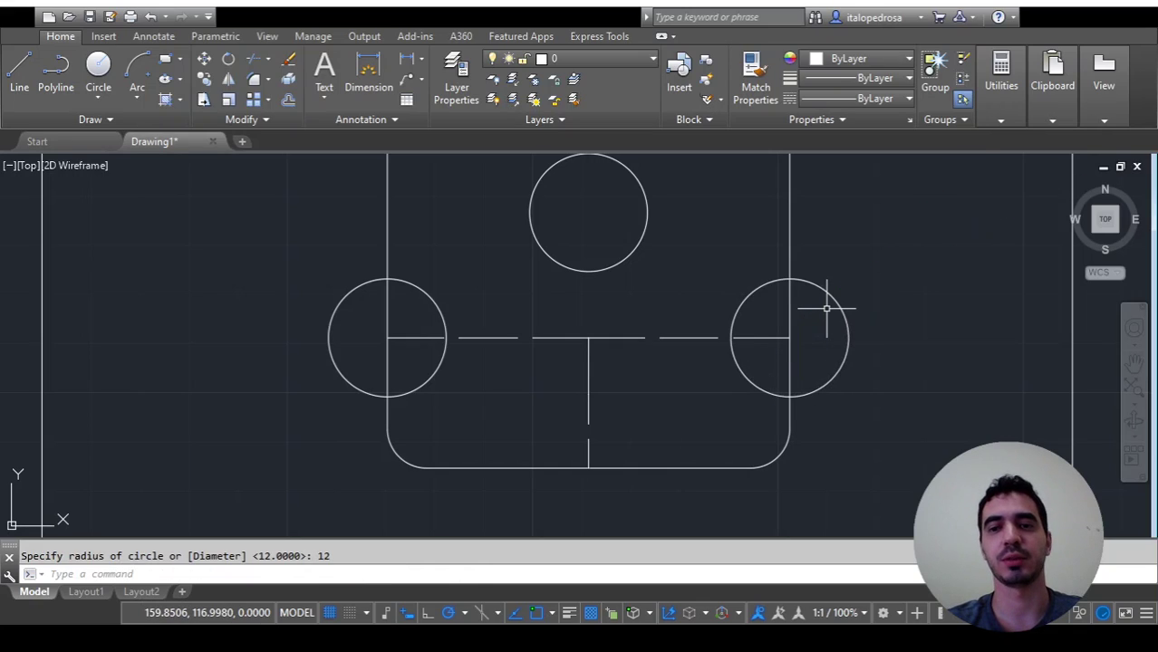
pyautogui.press('Escape')
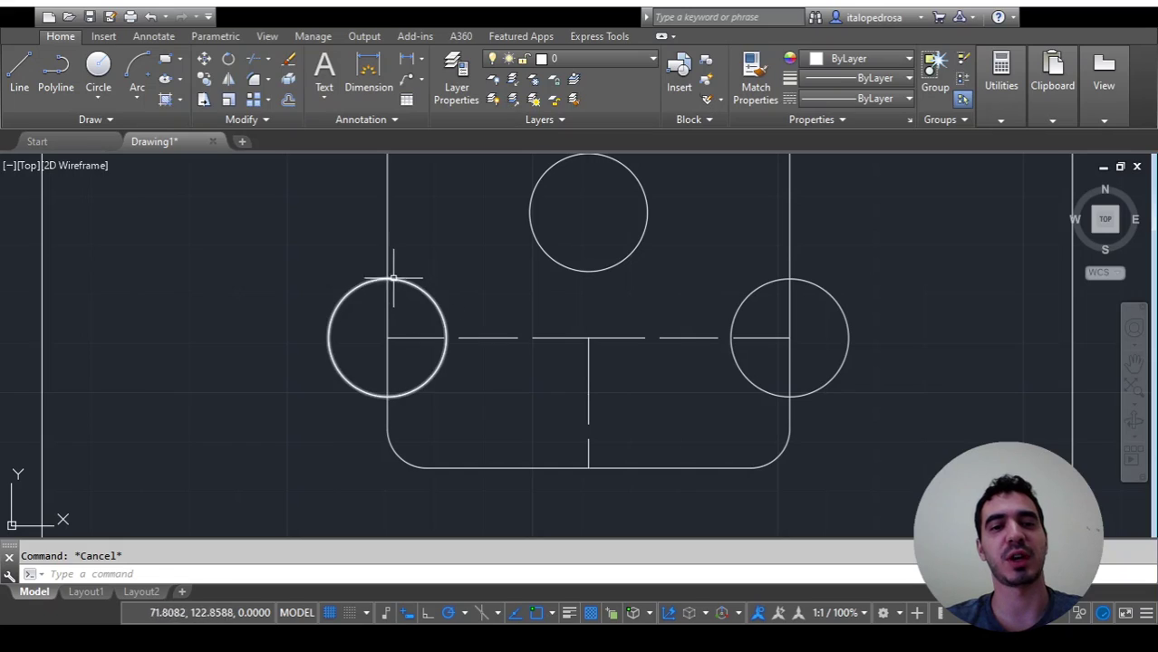
# Trim the left side line inside its circle and the circle's outer half to form a semicircular notch
pyautogui.write('tr')
pyautogui.press('Return')
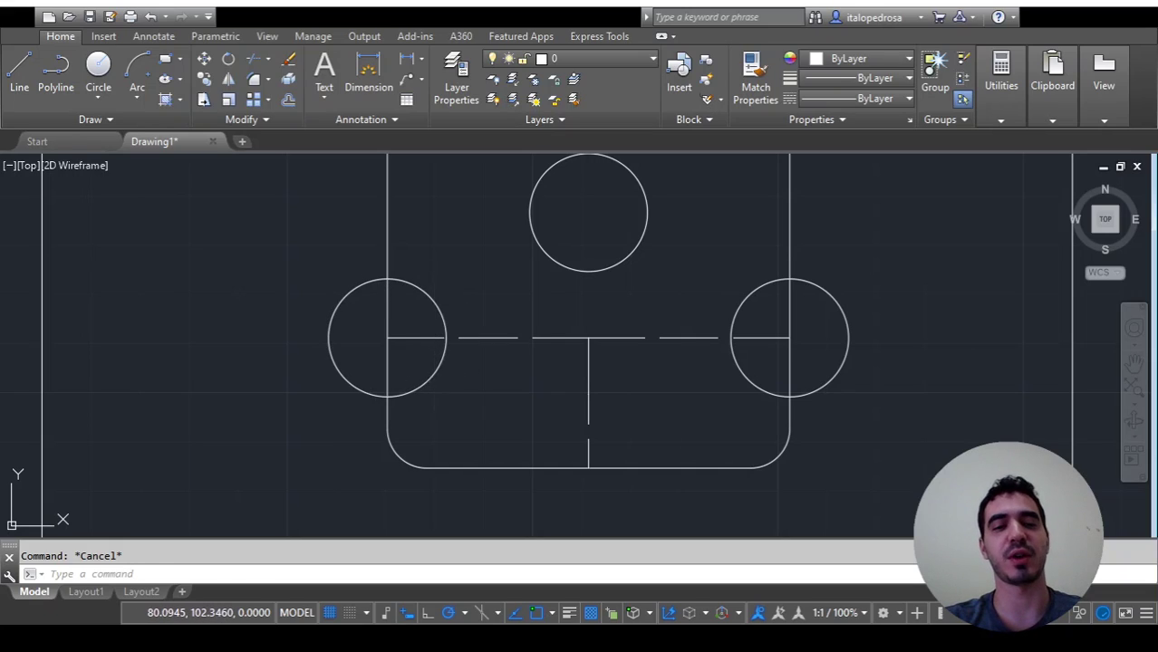
pyautogui.hotkey('ctrl', 'a')
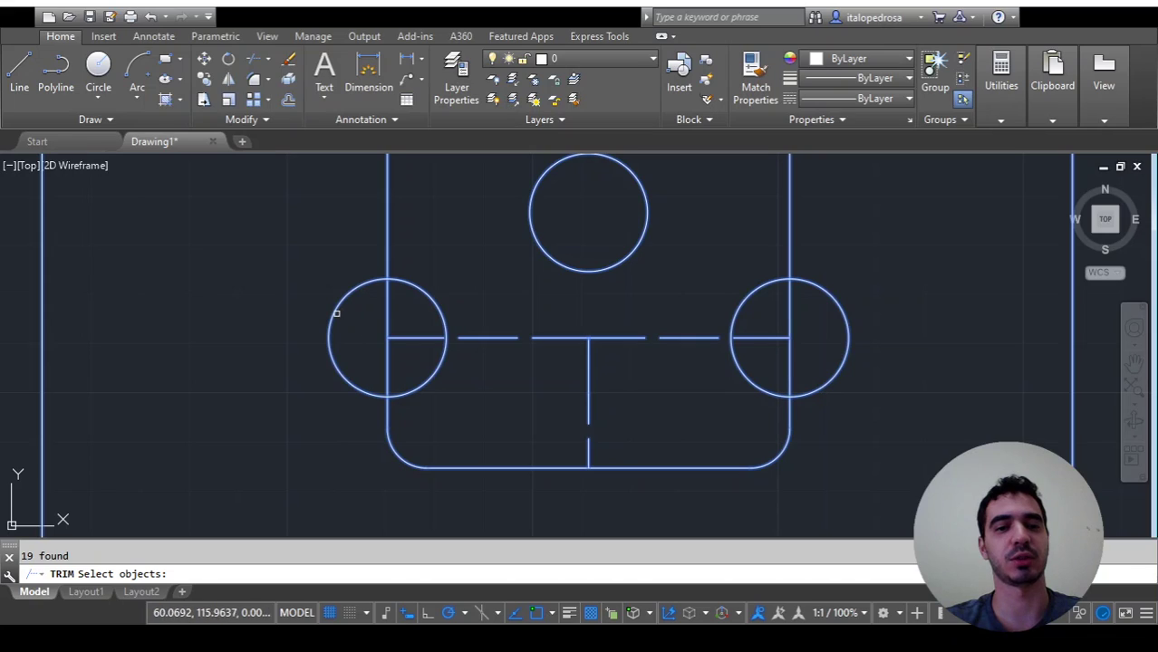
pyautogui.press('Return')
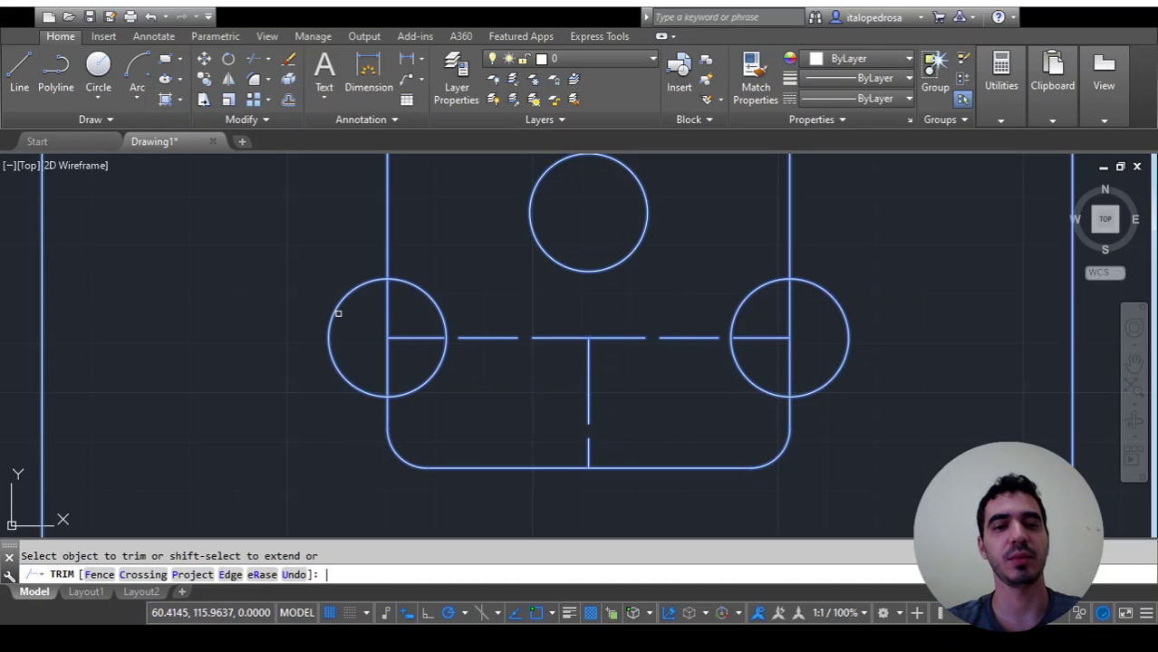
pyautogui.click(387, 309)
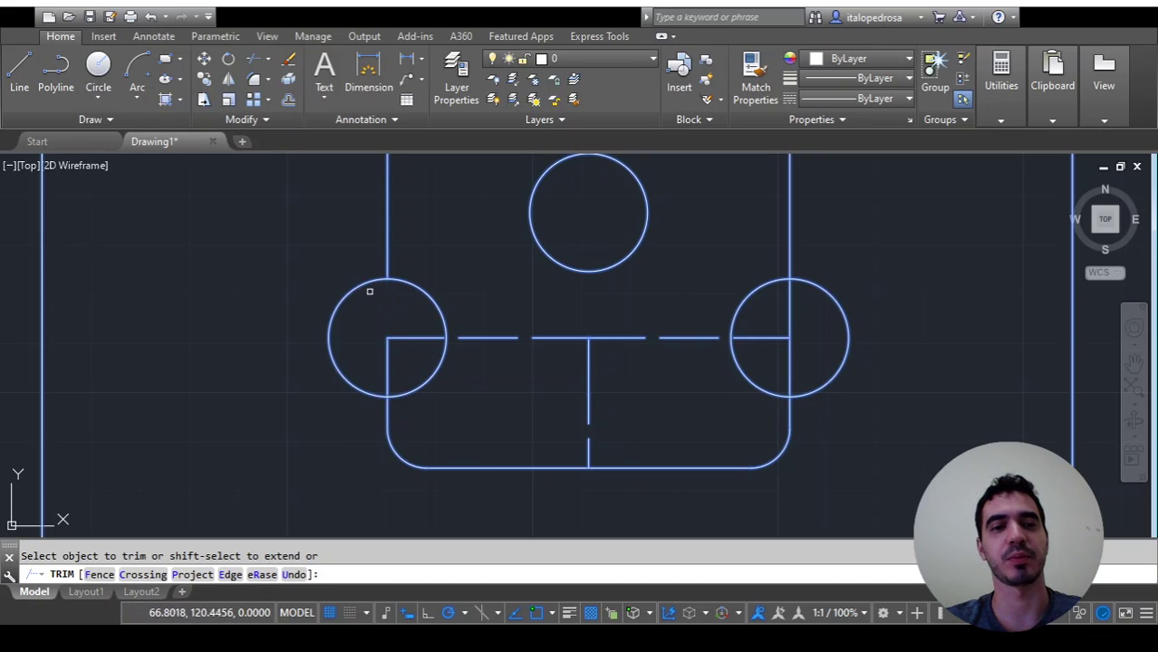
pyautogui.click(387, 365)
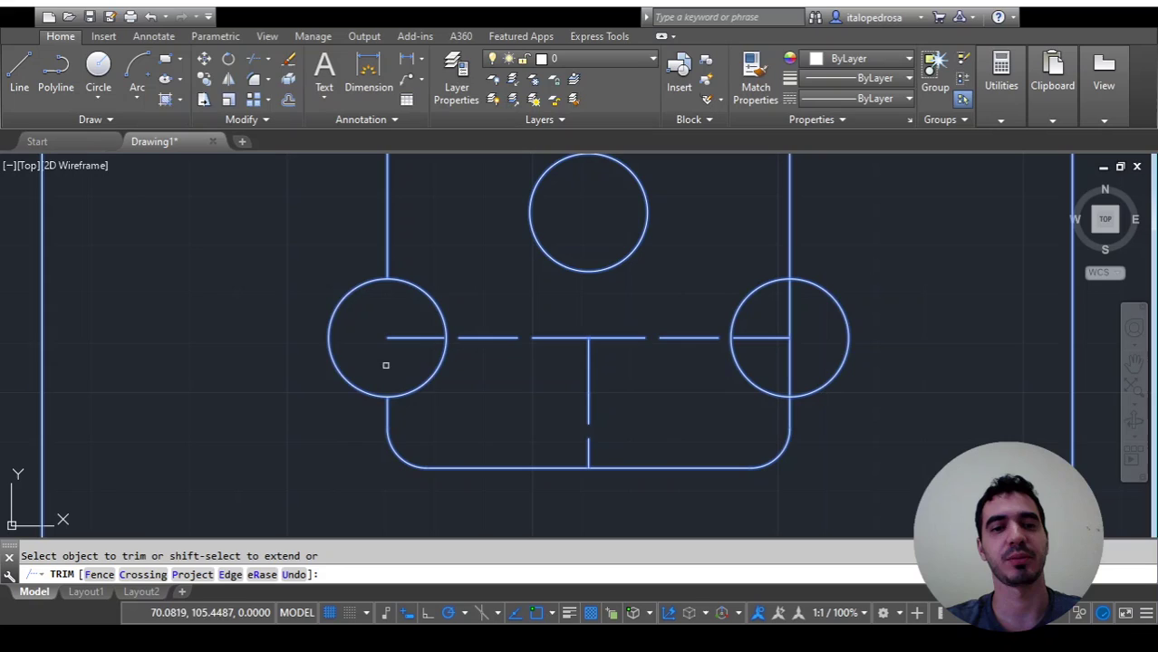
pyautogui.click(339, 302)
# Trim the right side line inside its circle and the circle's outer half to form the matching notch
pyautogui.click(788, 301)
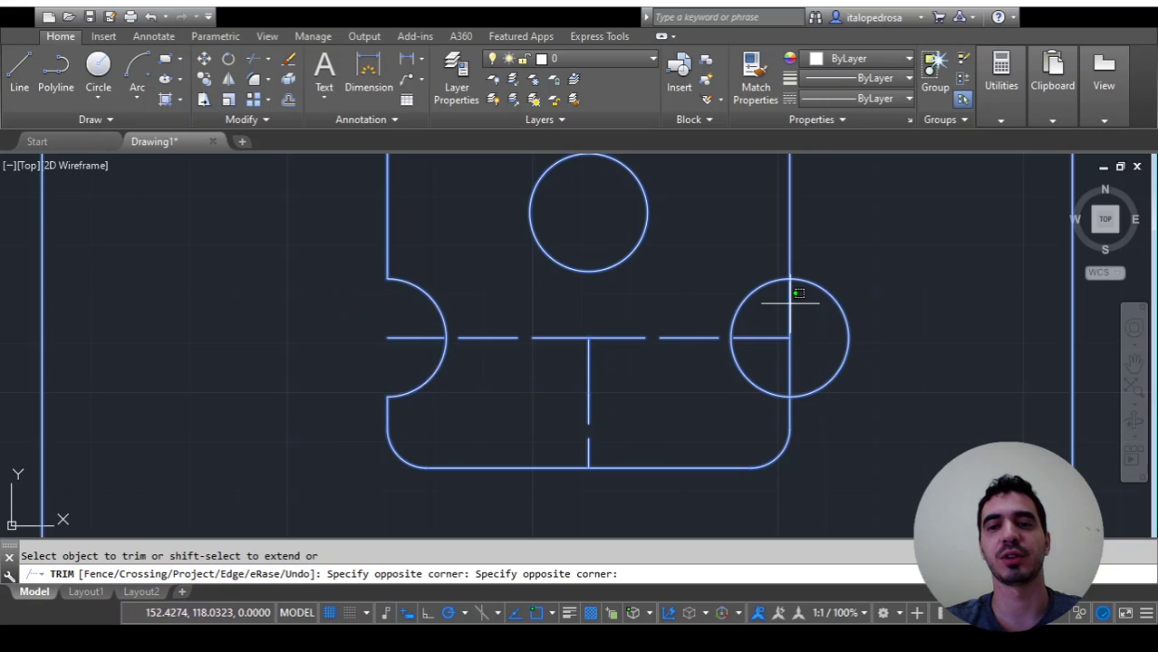
pyautogui.click(792, 356)
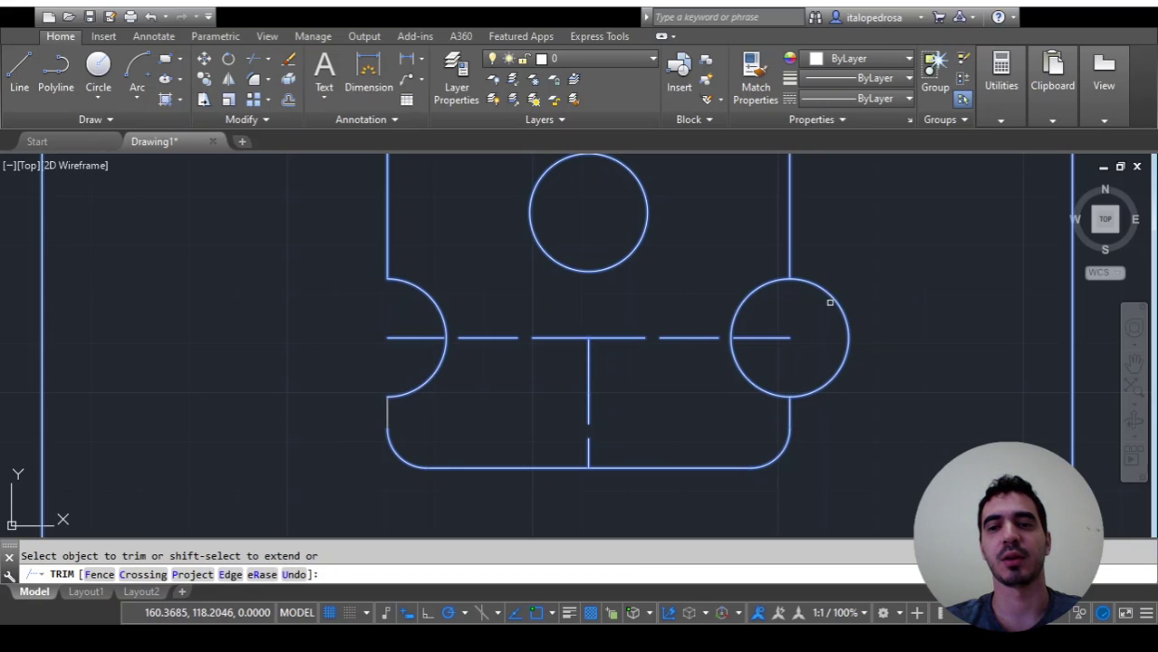
pyautogui.click(830, 302)
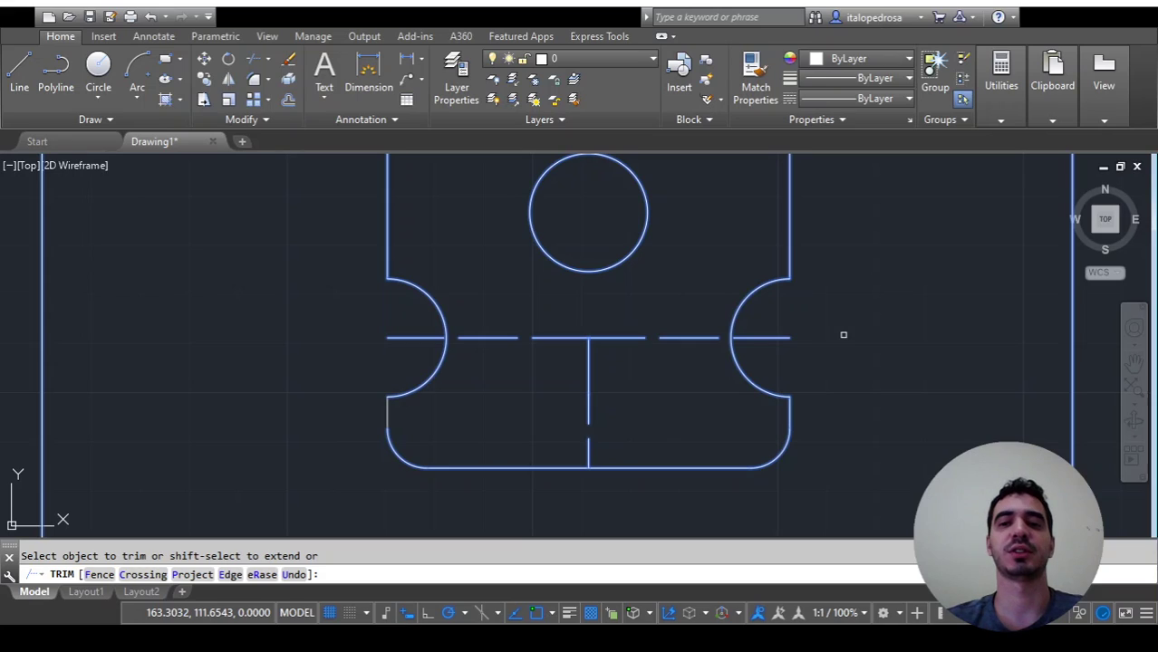
pyautogui.press('Return')
pyautogui.click(770, 337)
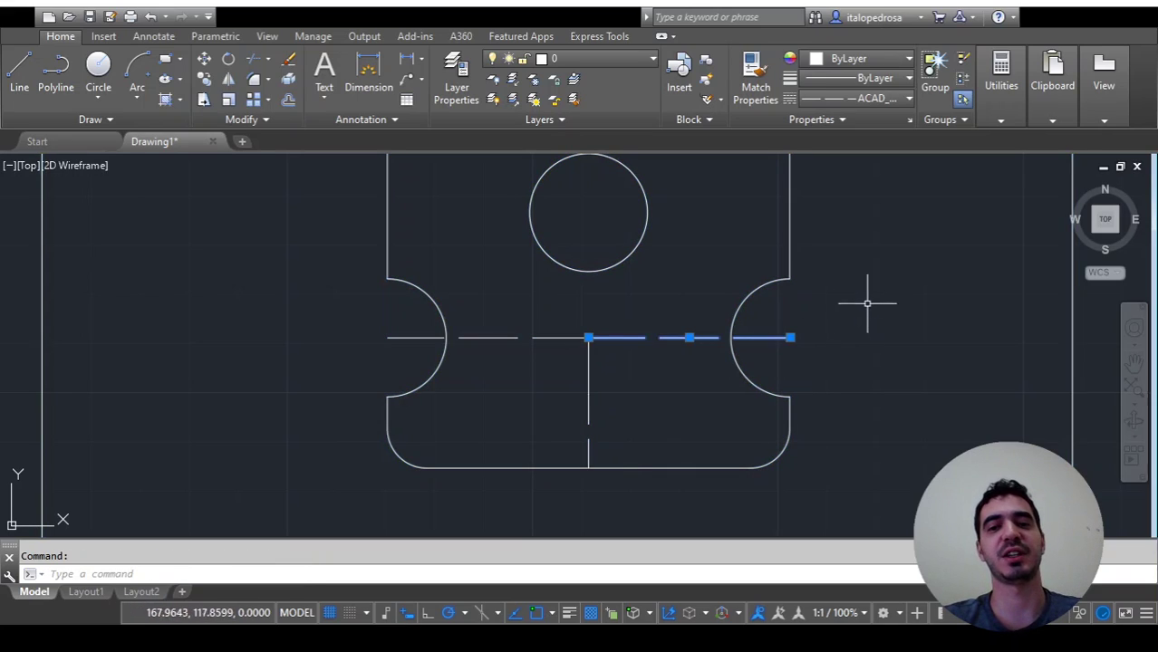
pyautogui.press('Escape')
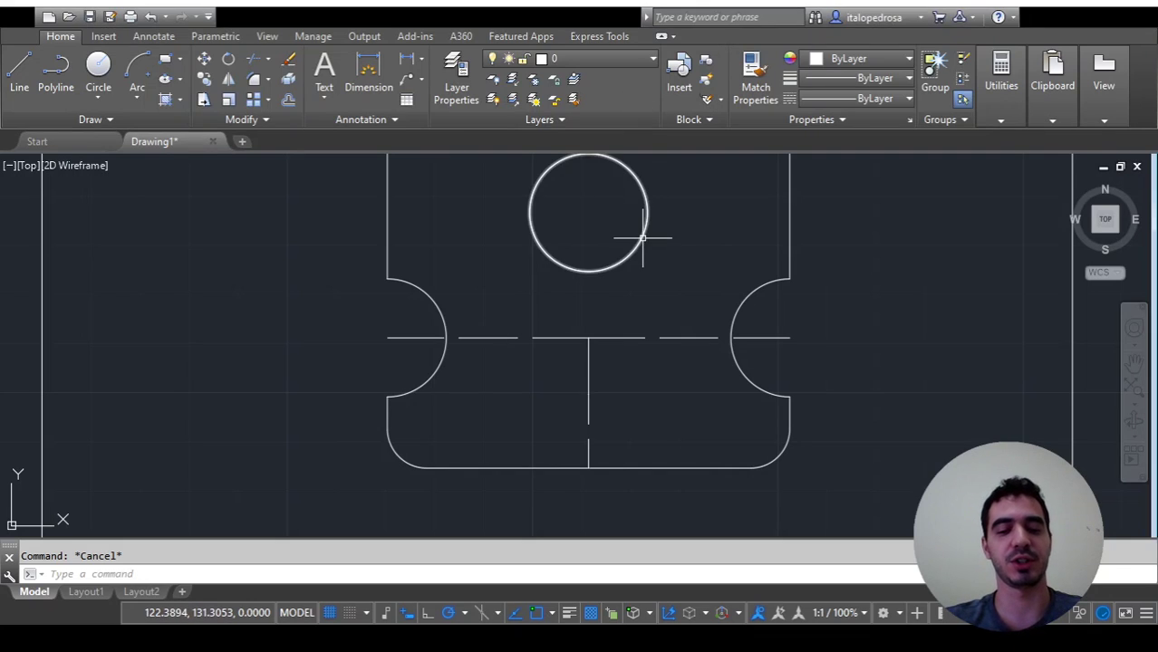
# Fillet the upper corners of both semicircular side notches where they meet the plate's sides, with radius 10
pyautogui.write('f')
pyautogui.press('Return')
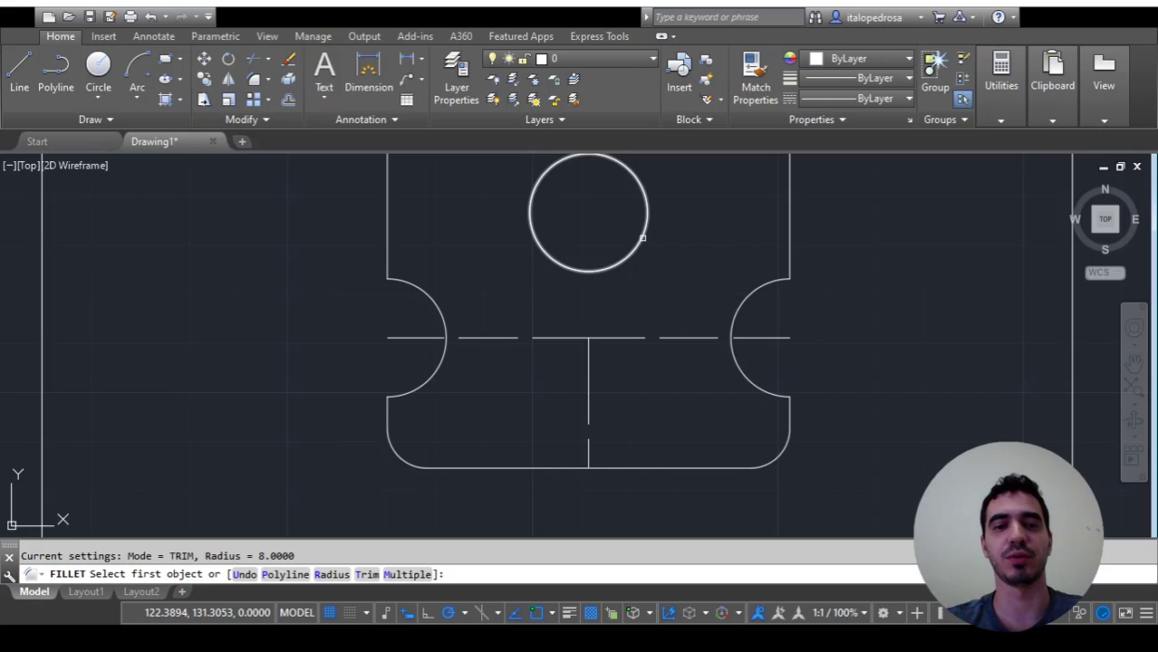
pyautogui.write('r')
pyautogui.press('Return')
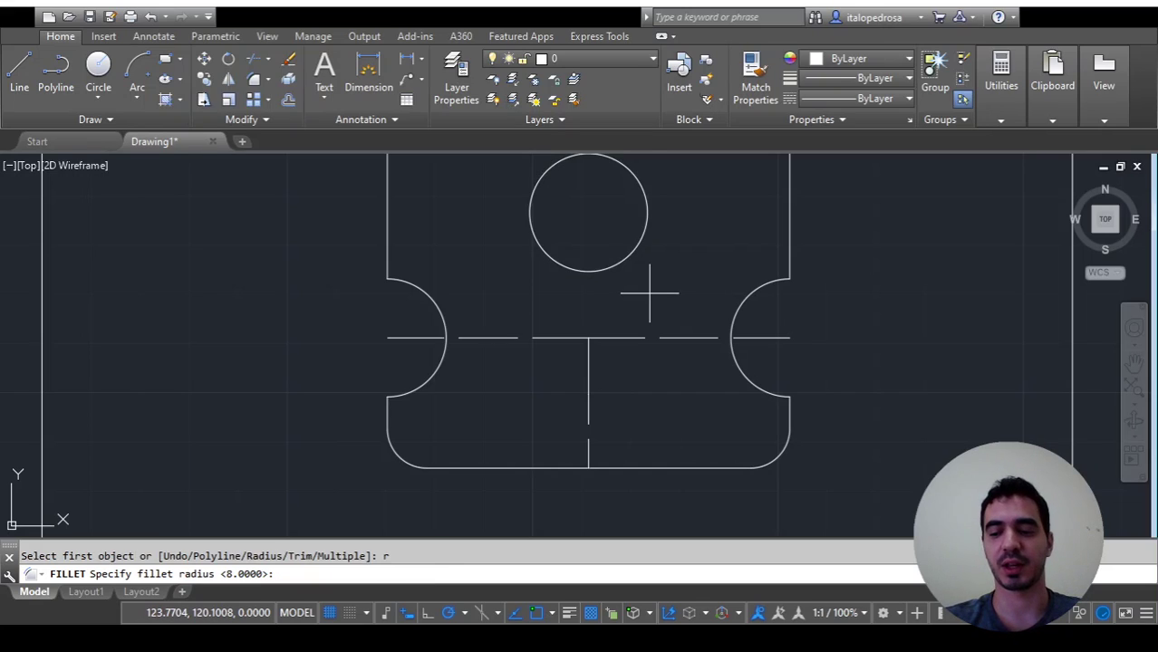
pyautogui.write('10')
pyautogui.press('Return')
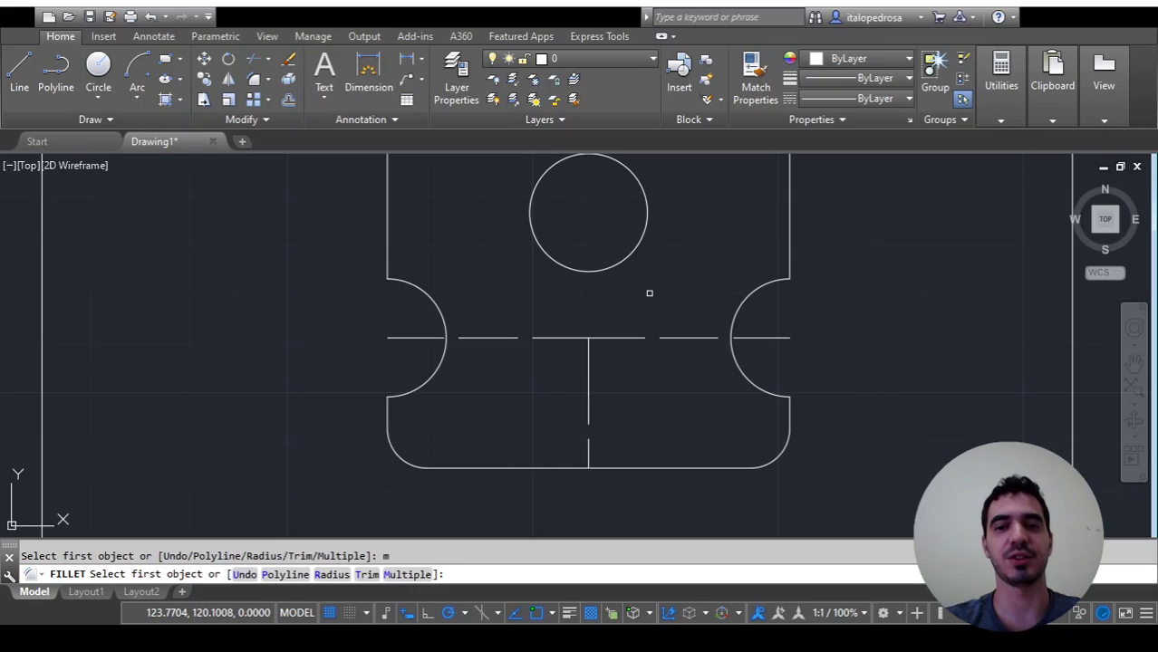
pyautogui.click(402, 281)
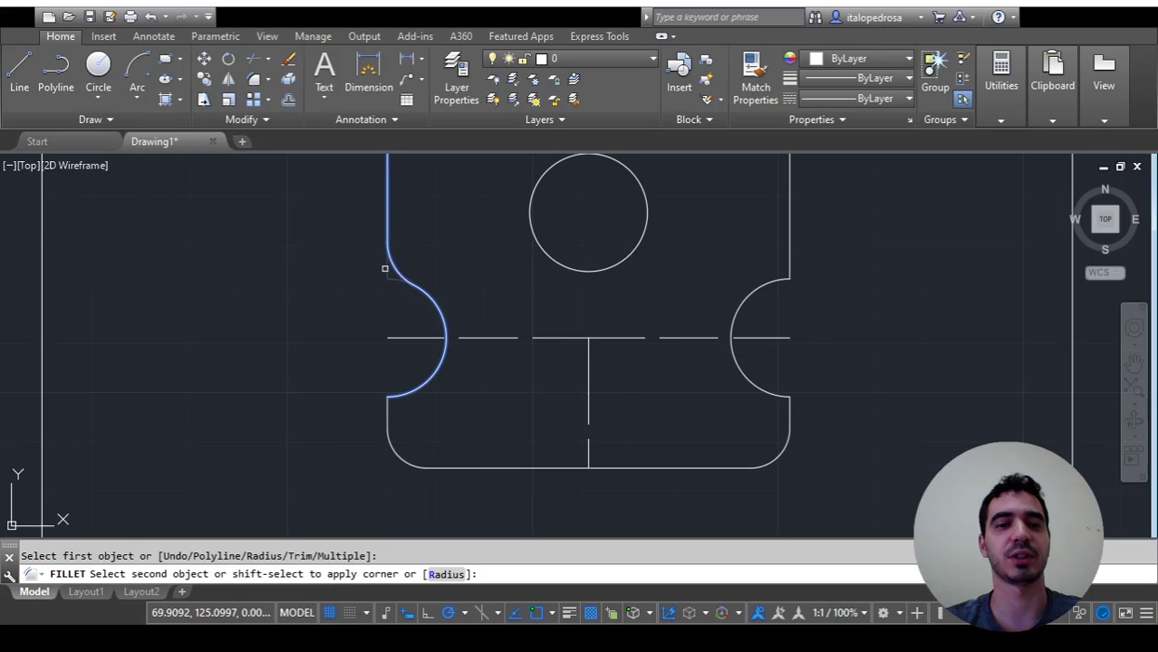
pyautogui.click(386, 264)
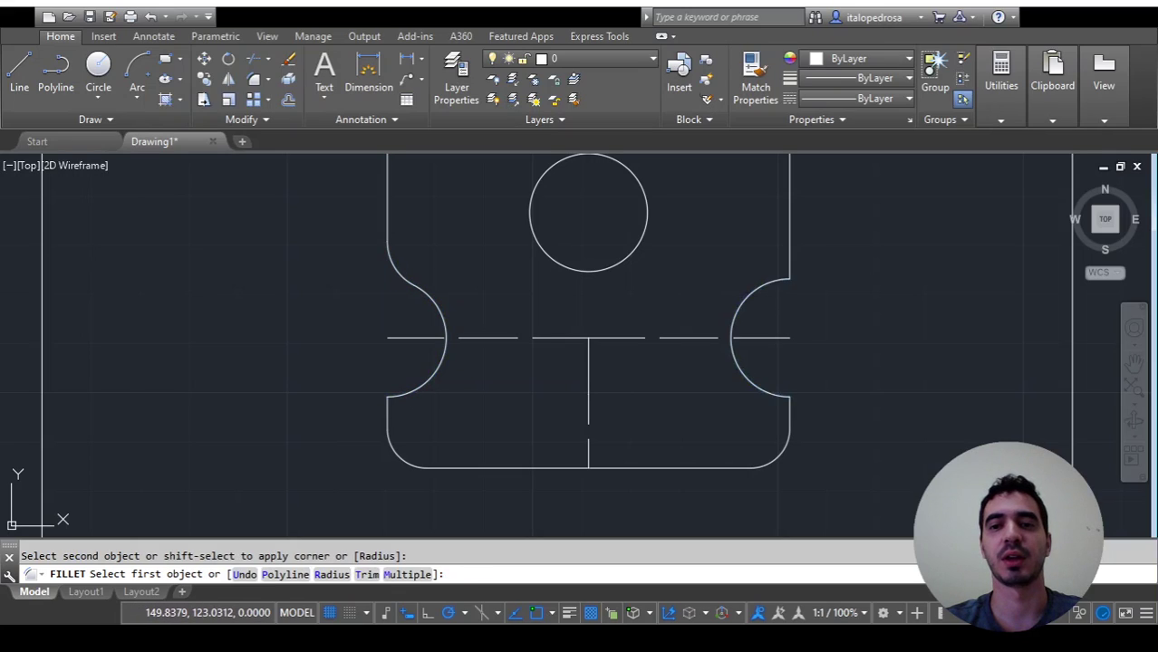
pyautogui.click(772, 285)
pyautogui.click(789, 260)
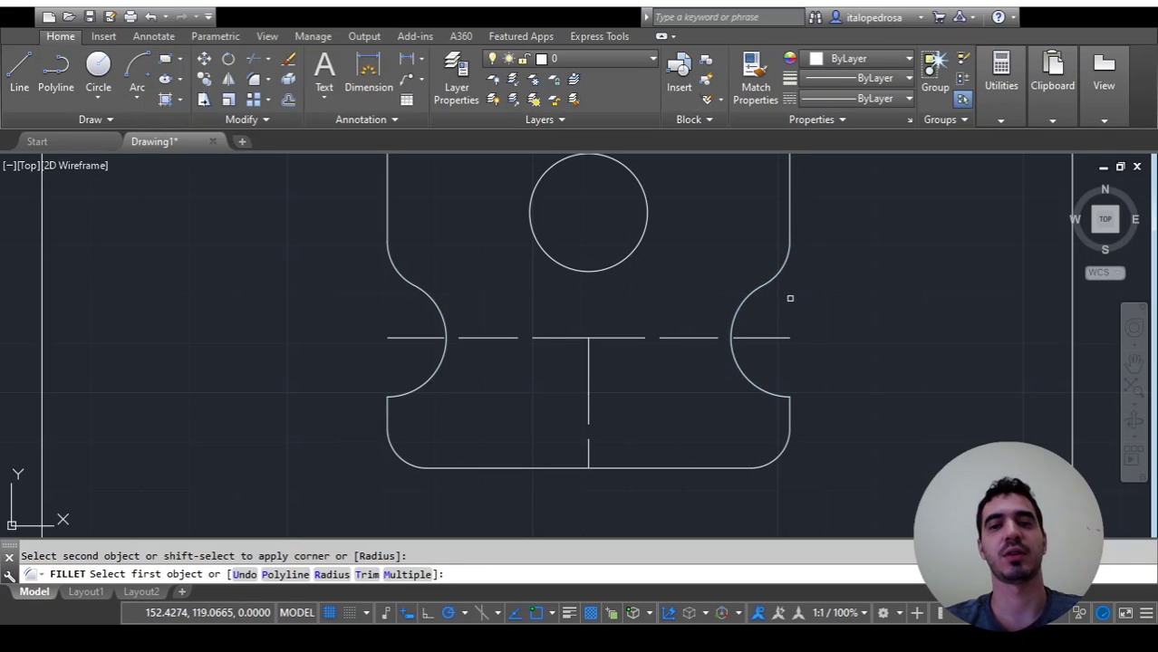
pyautogui.press('Escape')
# Delete both horizontal centerlines between the notches and the upper vertical centerline segment below the circular hole
pyautogui.scroll(3, 813, 304)
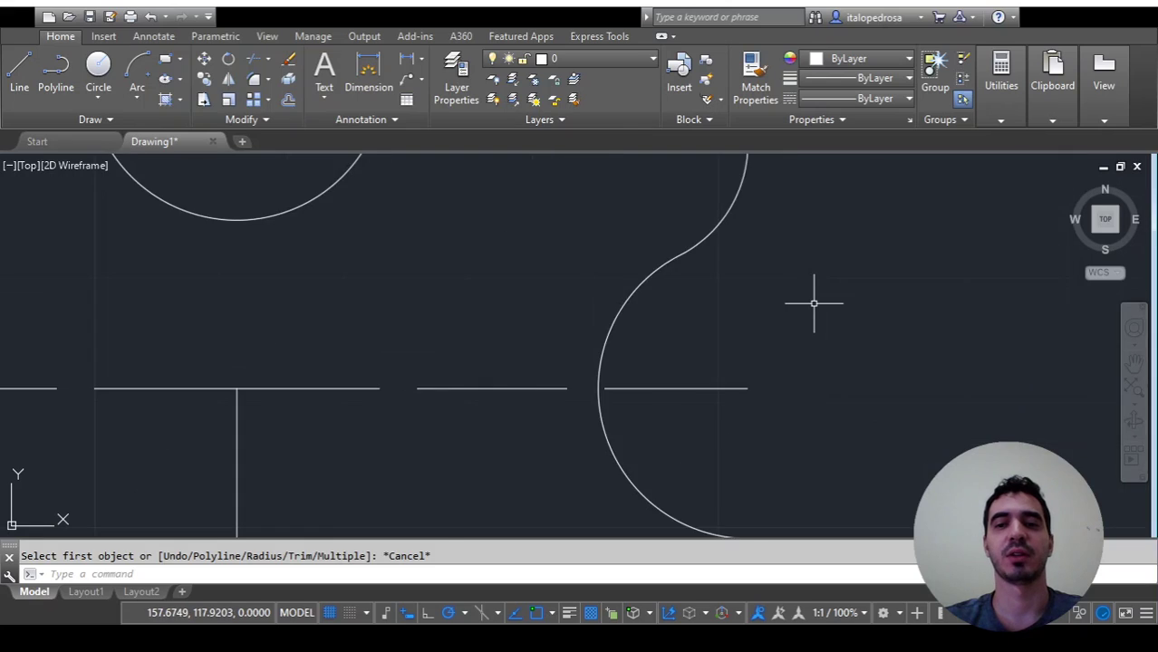
pyautogui.scroll(-4, 814, 304)
pyautogui.moveTo(754, 220); pyautogui.dragTo(712, 295, button='middle')
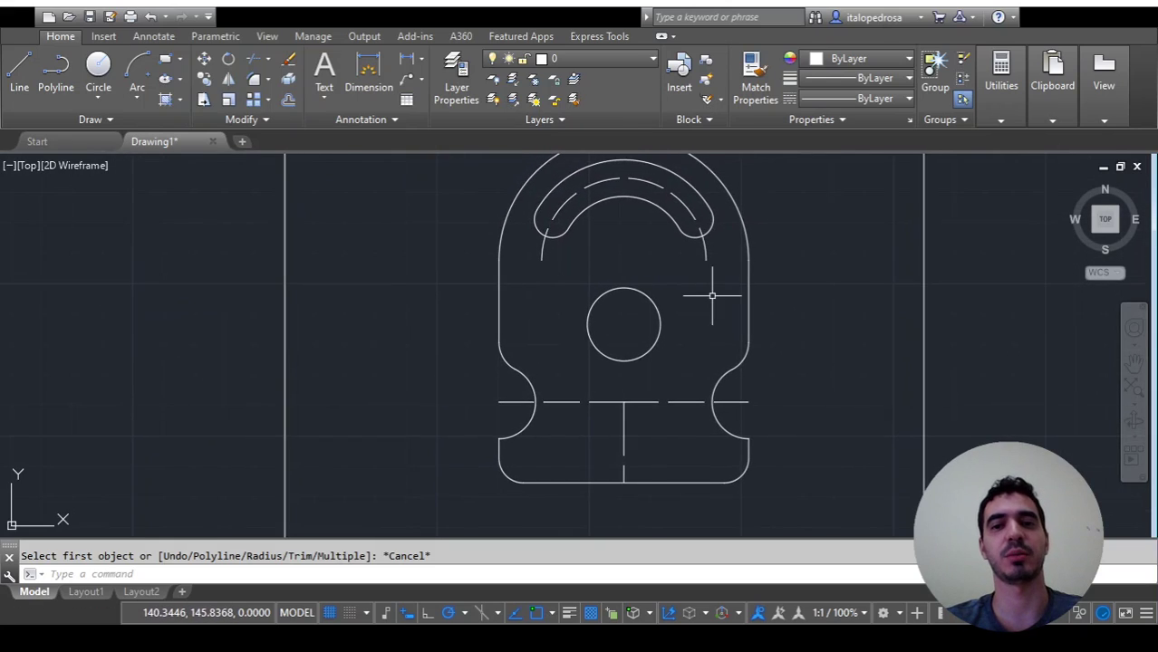
pyautogui.scroll(-2, 712, 295)
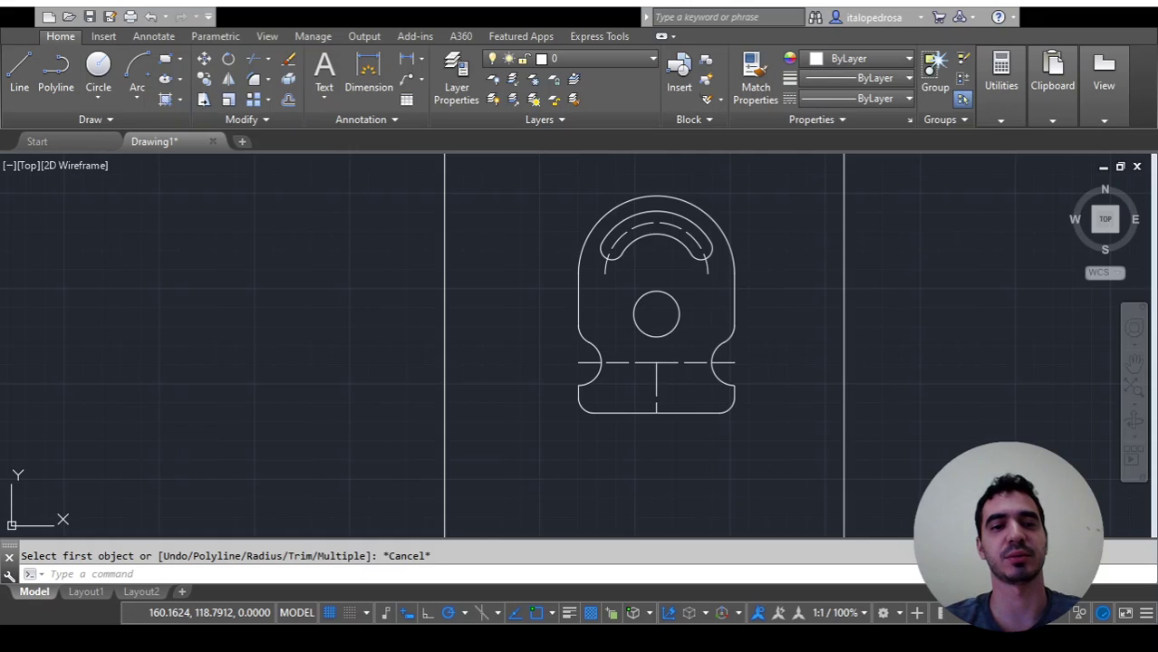
pyautogui.scroll(2, 752, 333)
pyautogui.moveTo(742, 328)
pyautogui.mouseDown(button='middle')
pyautogui.moveTo(693, 388)
pyautogui.moveTo(647, 402)
pyautogui.moveTo(660, 389)
pyautogui.moveTo(673, 418)
pyautogui.moveTo(687, 415)
pyautogui.mouseUp(button='middle')
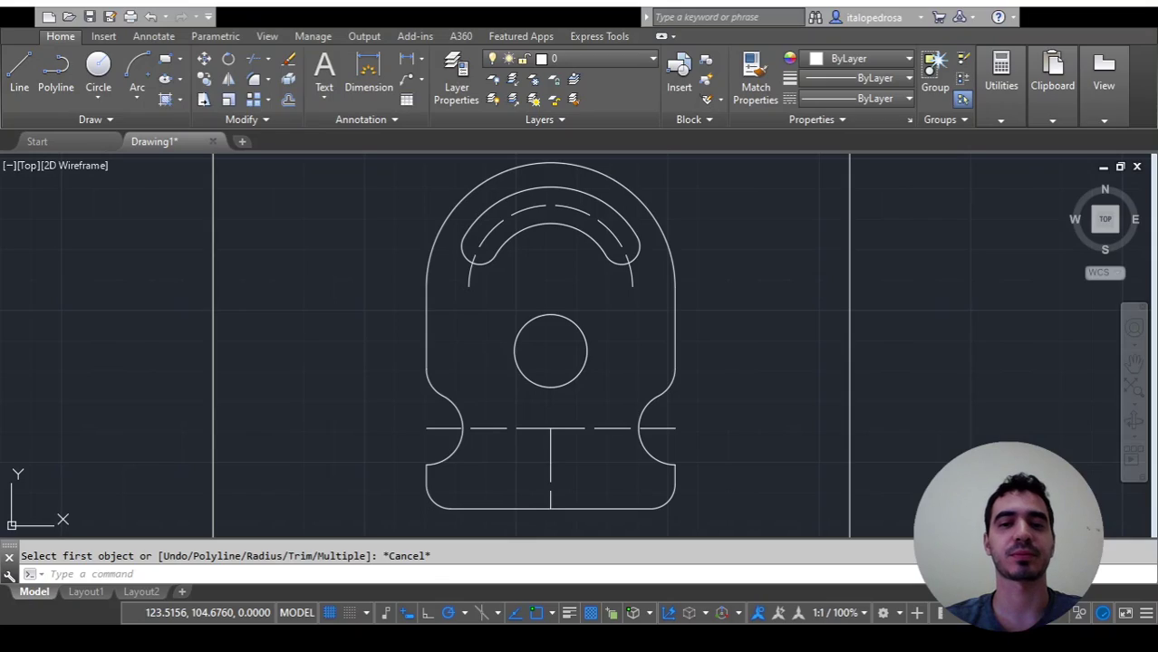
pyautogui.click(591, 428)
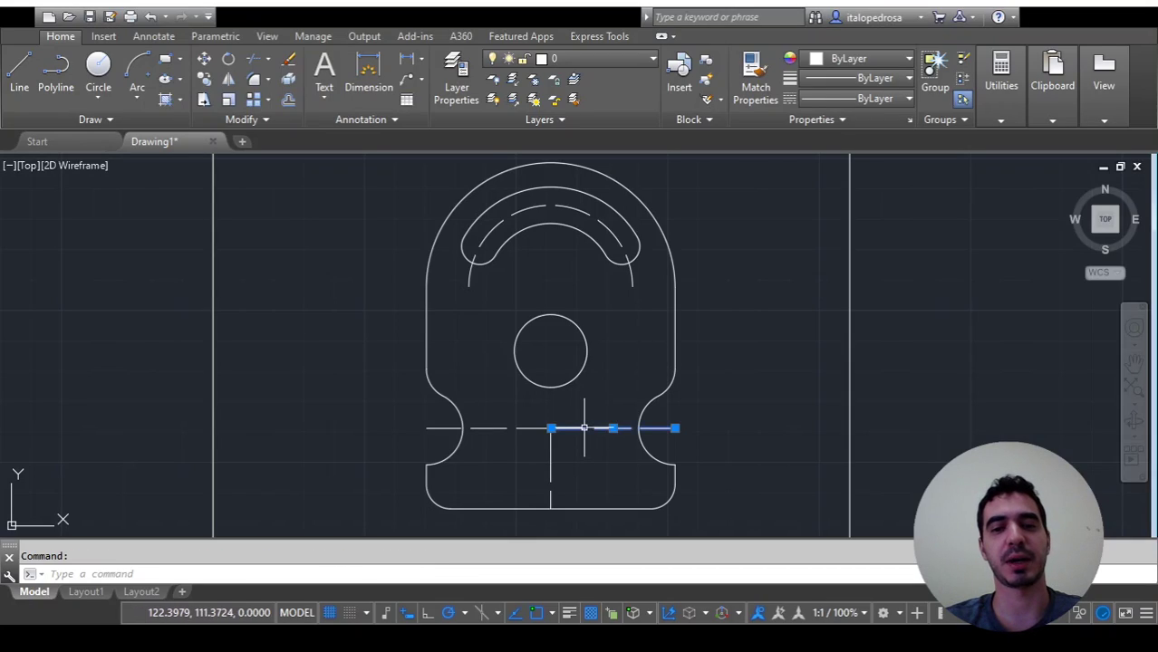
pyautogui.press('Delete')
pyautogui.click(533, 427)
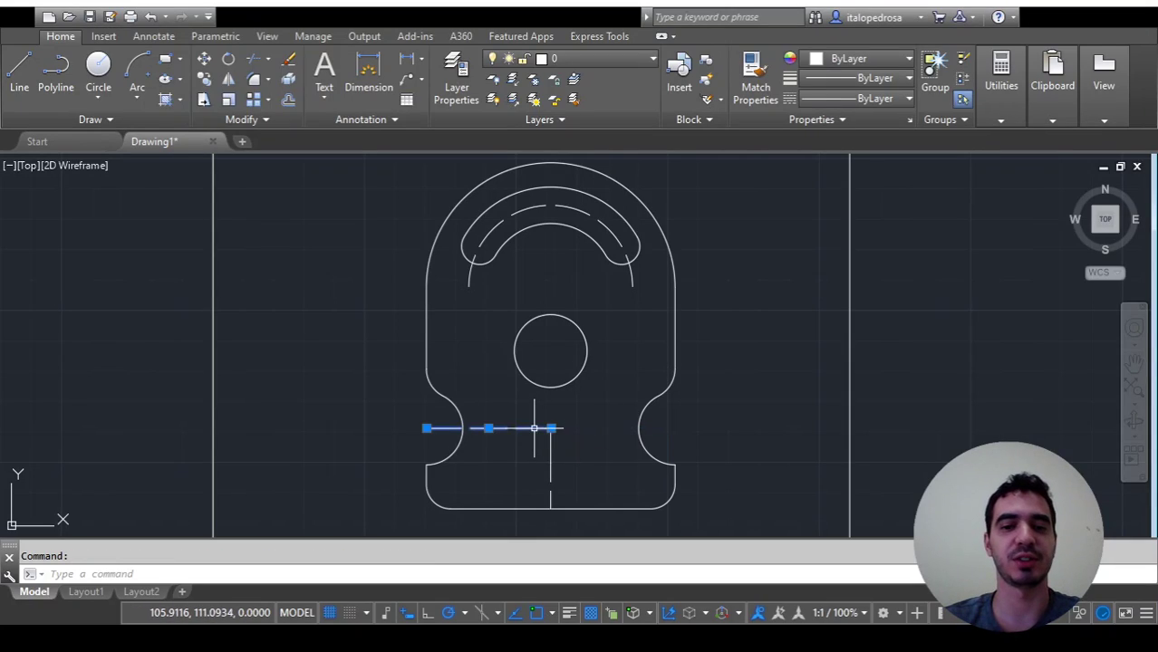
pyautogui.press('Delete')
pyautogui.click(550, 438)
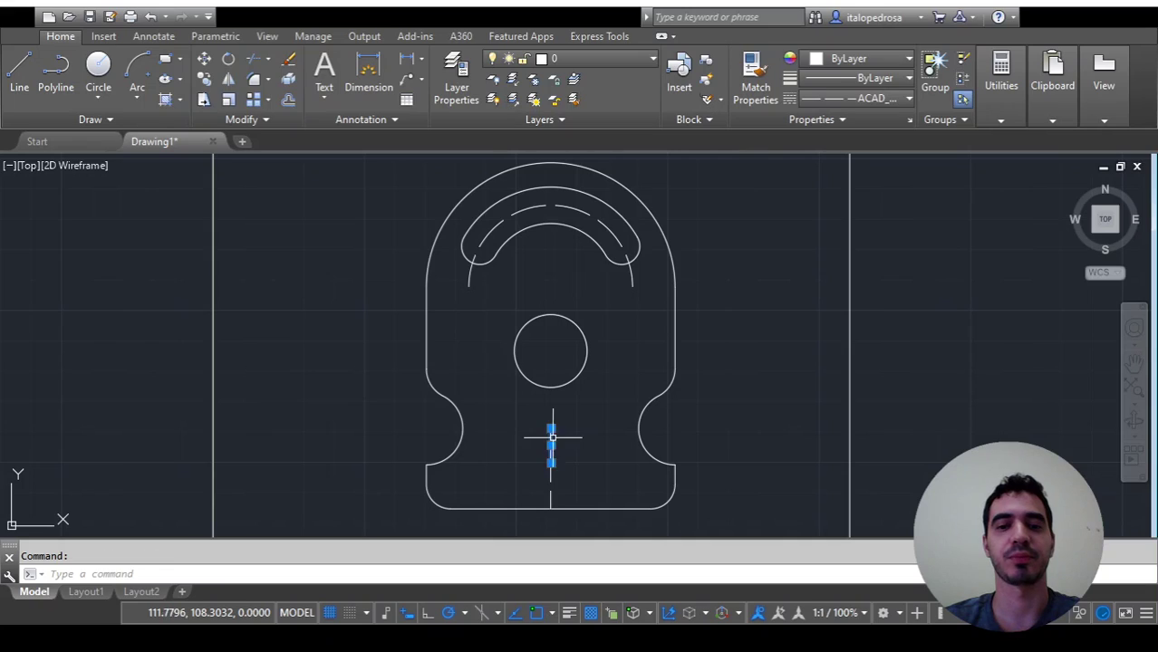
pyautogui.press('Delete')
# Draw two horizontal lines 15 long, one to each side, from the upper end of the remaining vertical centerline
pyautogui.scroll(2, 586, 475)
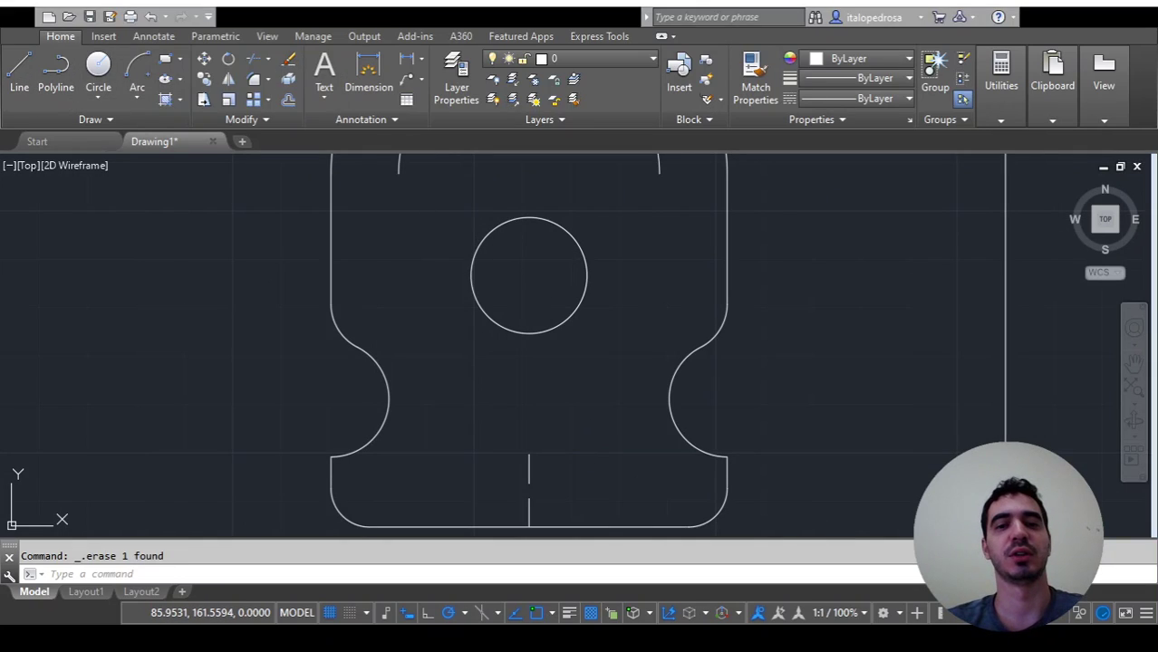
pyautogui.click(19, 68)
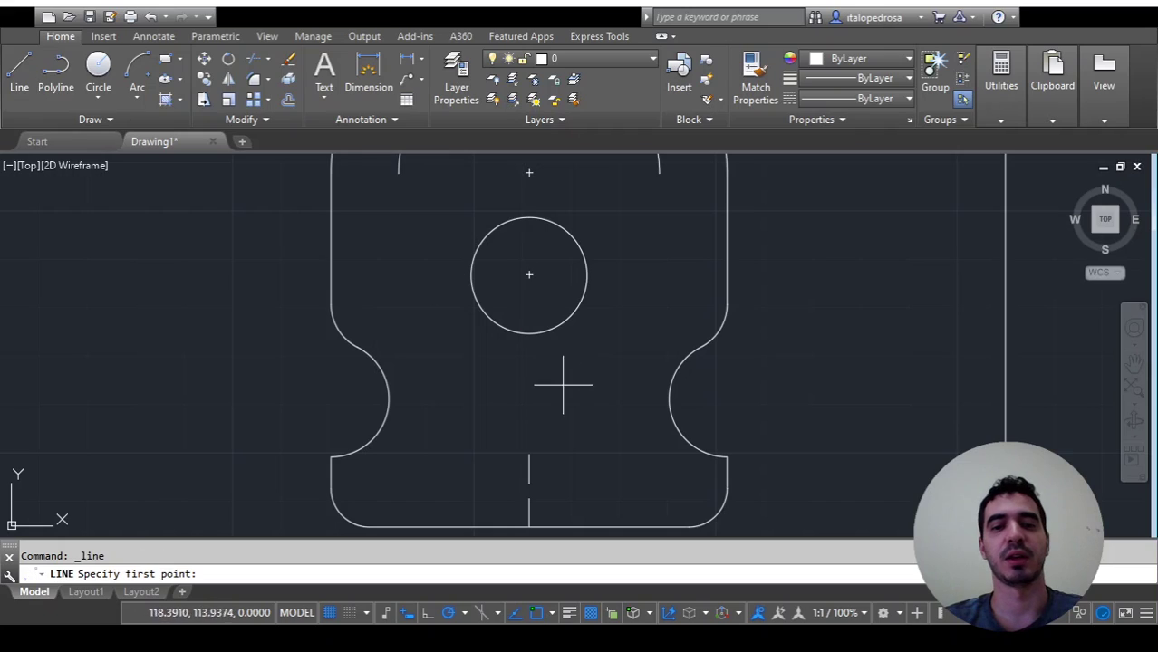
pyautogui.click(530, 454)
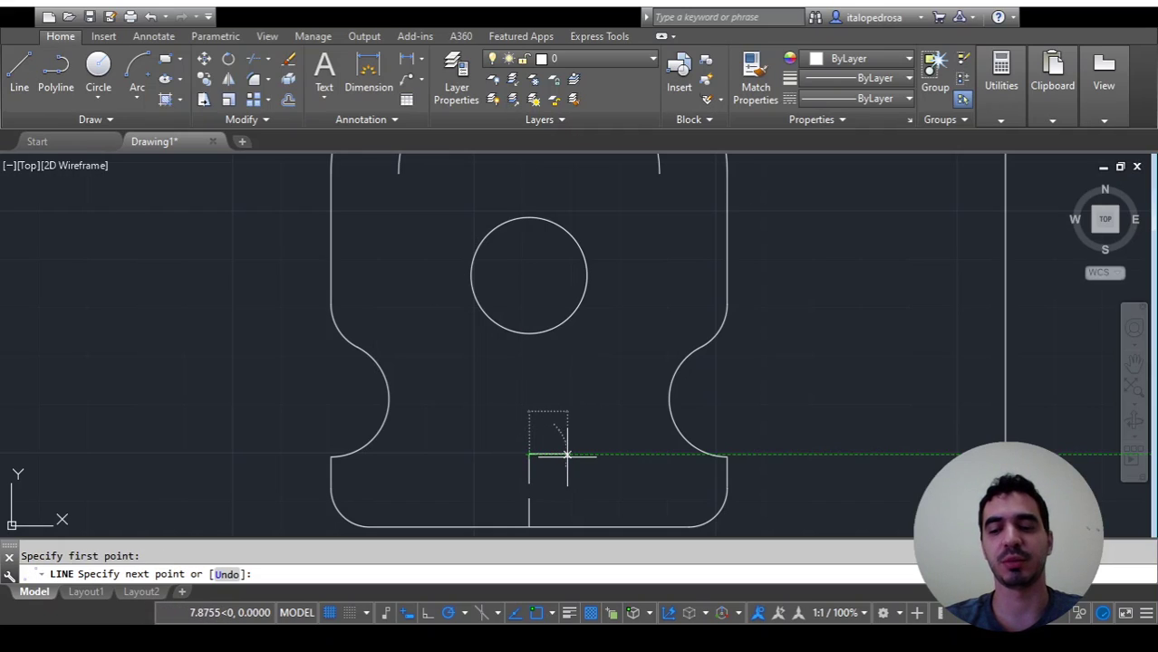
pyautogui.click(600, 455)
pyautogui.press('Escape')
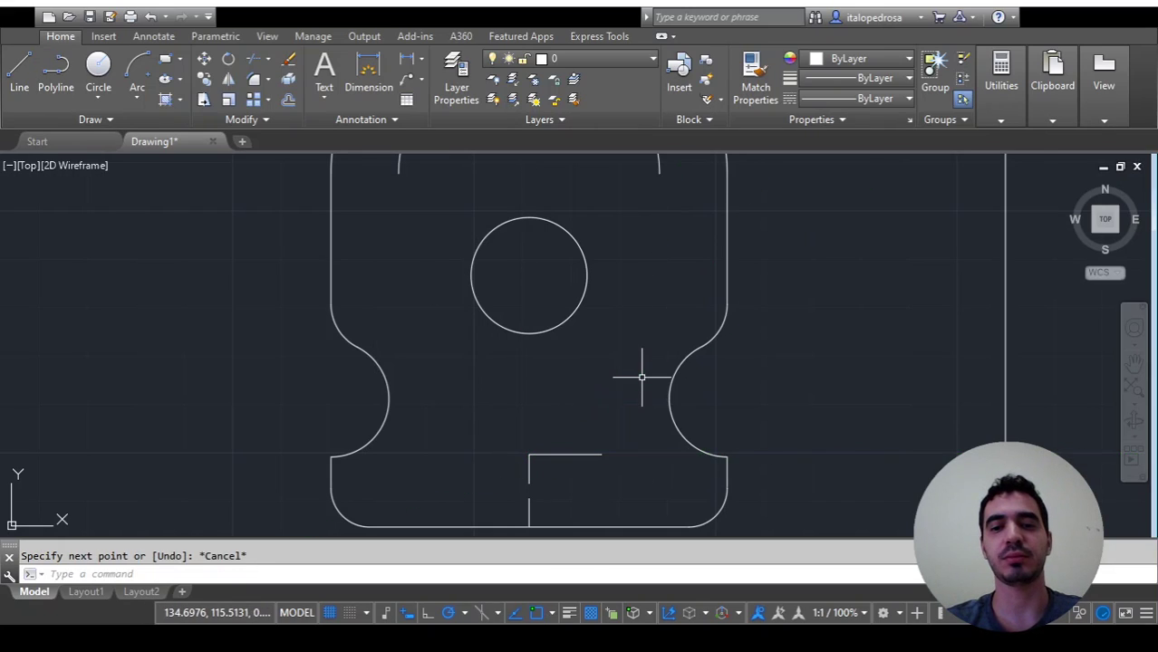
pyautogui.press('Return')
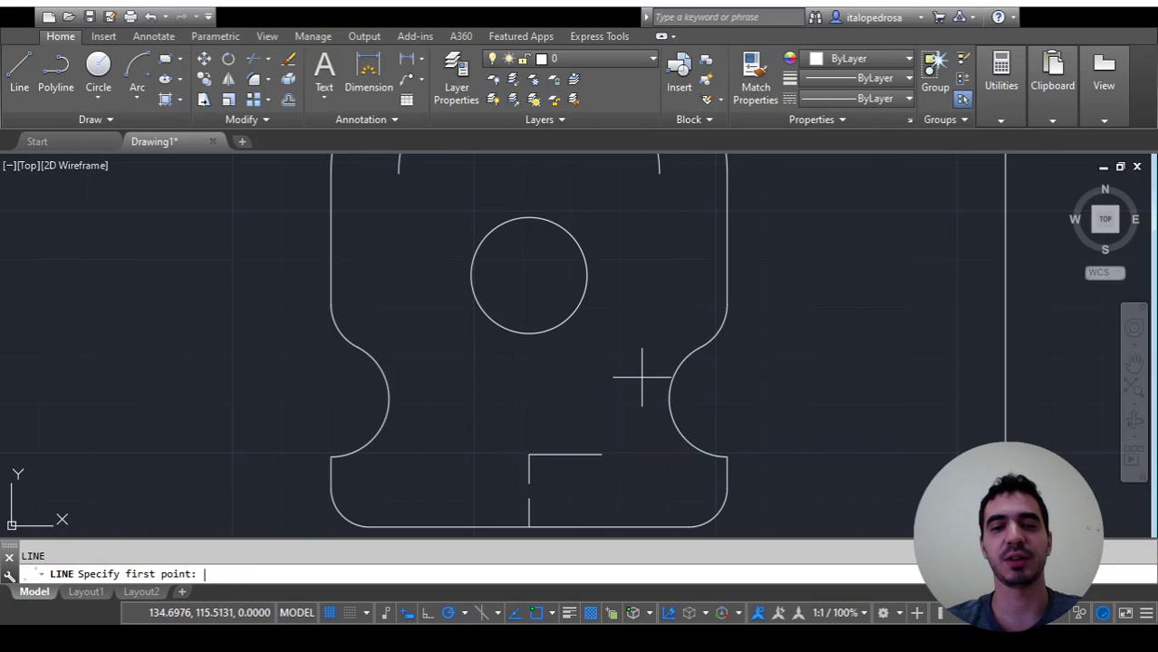
pyautogui.click(530, 455)
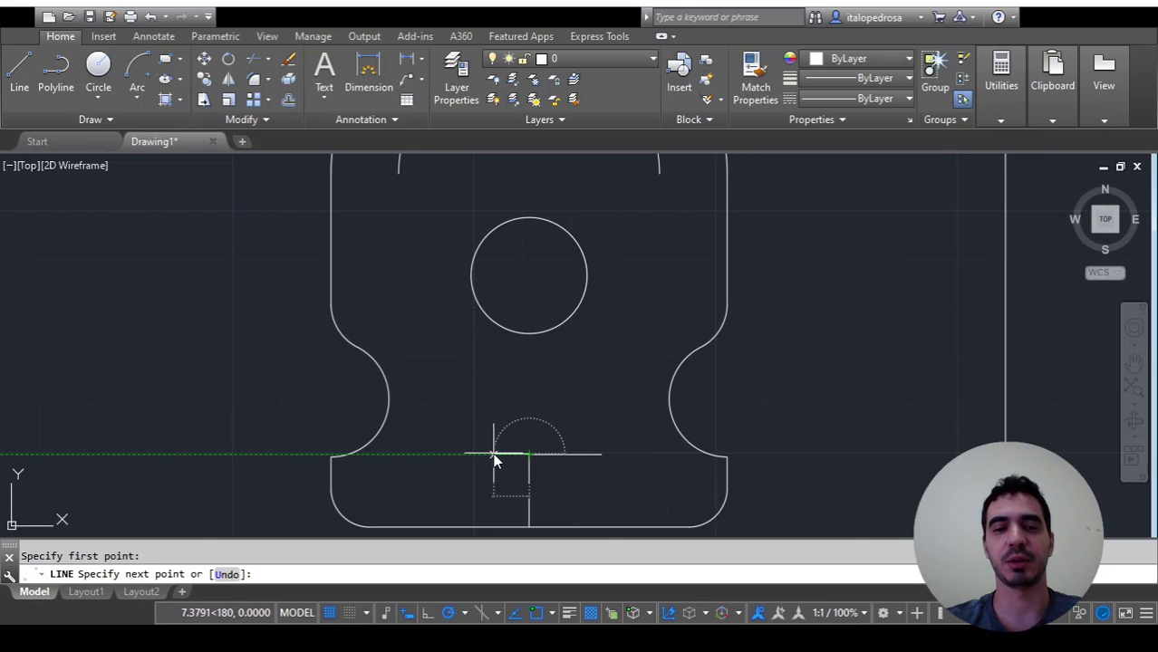
pyautogui.write('15')
pyautogui.press('Return')
pyautogui.press('Escape')
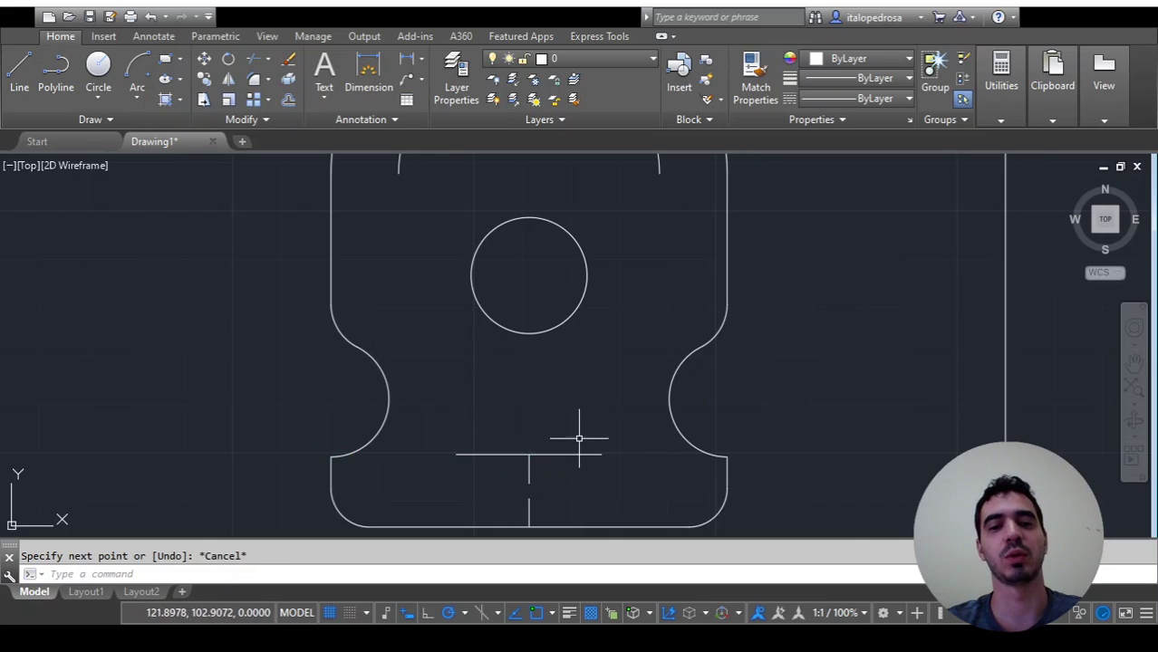
# Apply the dashed ACAD centerline linetype to the two short horizontal lines near the plate's bottom
pyautogui.click(530, 455)
pyautogui.click(504, 455)
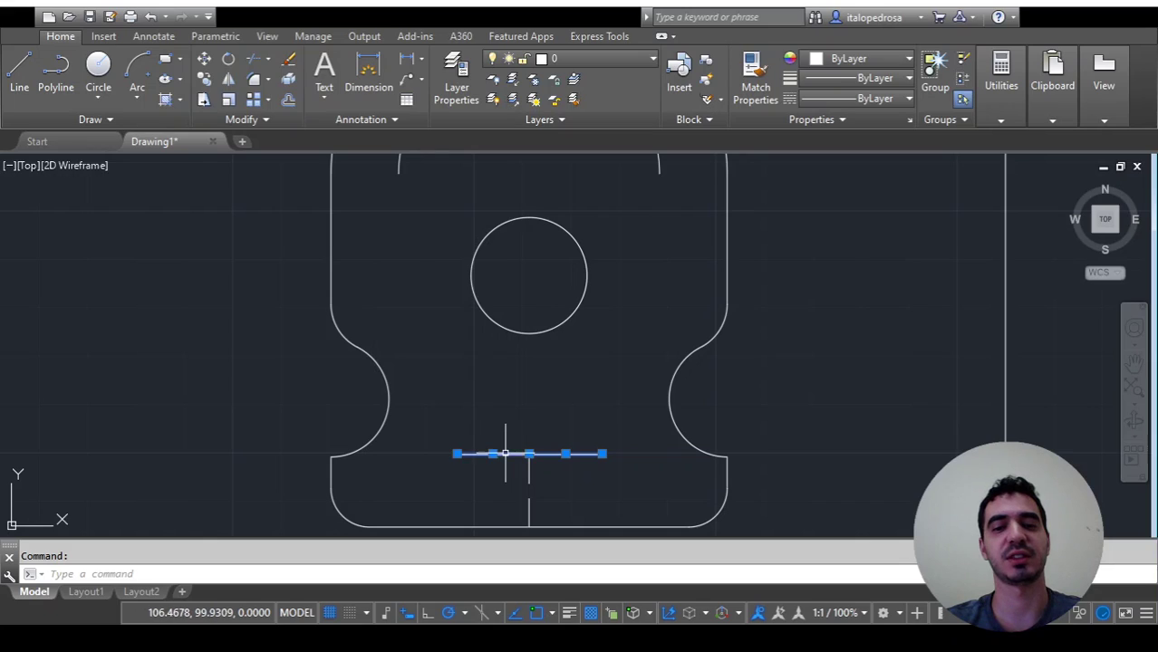
pyautogui.click(865, 97)
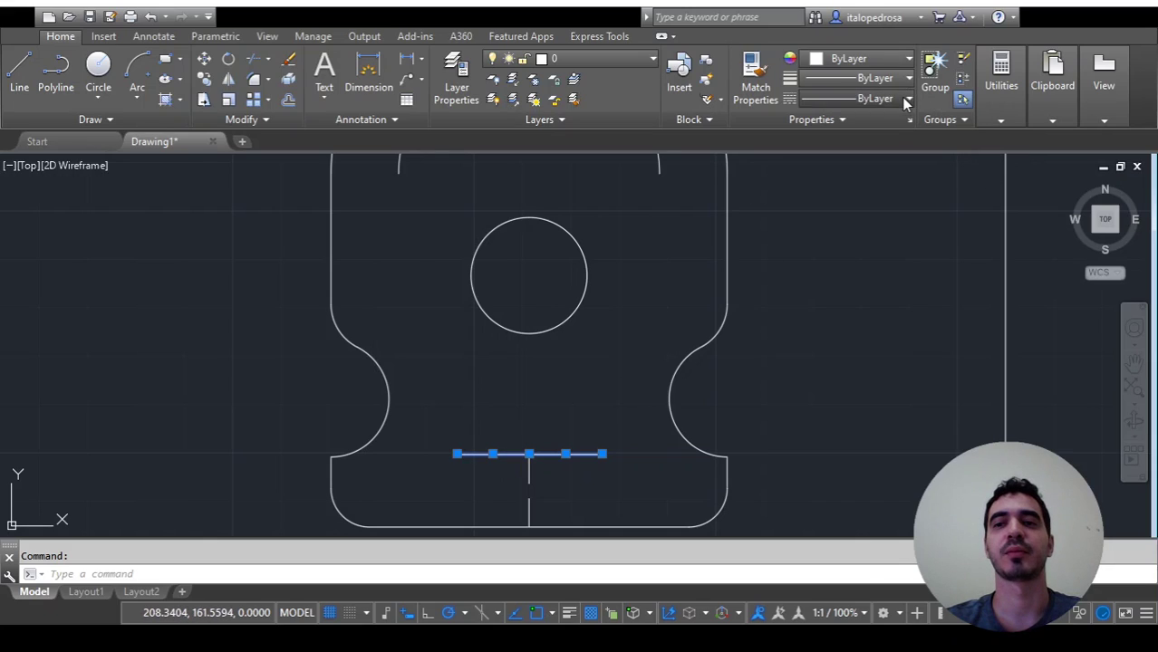
pyautogui.click(862, 164)
pyautogui.press('Escape')
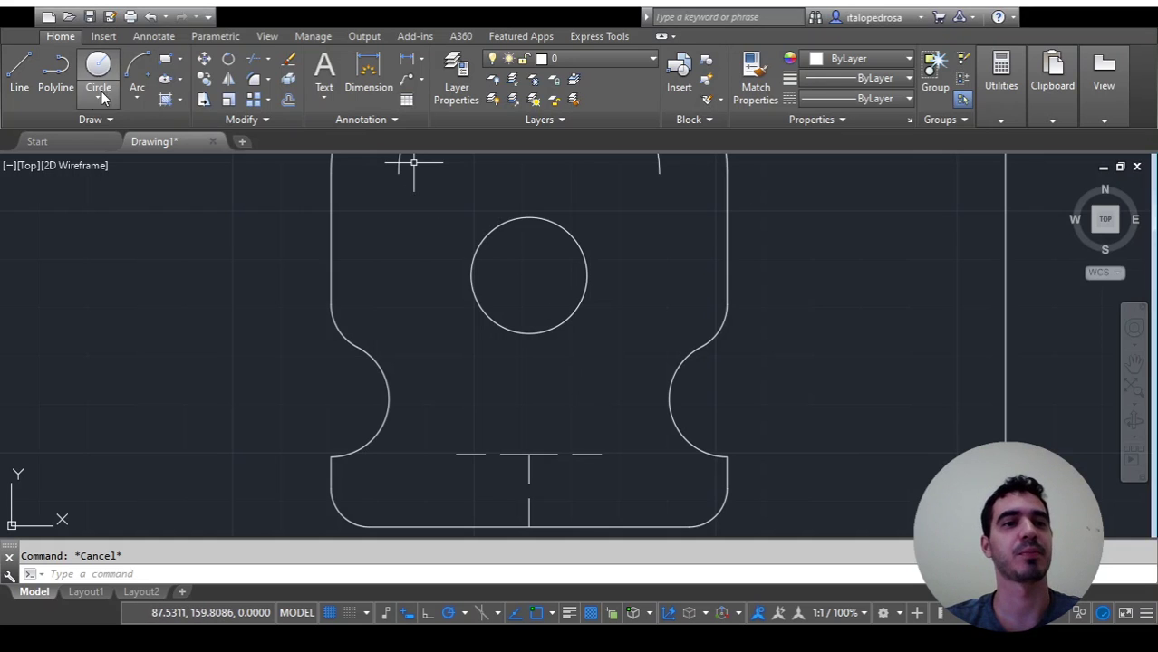
# Draw two circles of radius 8 centred on the outer ends of the short horizontal centerlines
pyautogui.click(99, 78)
pyautogui.click(456, 454)
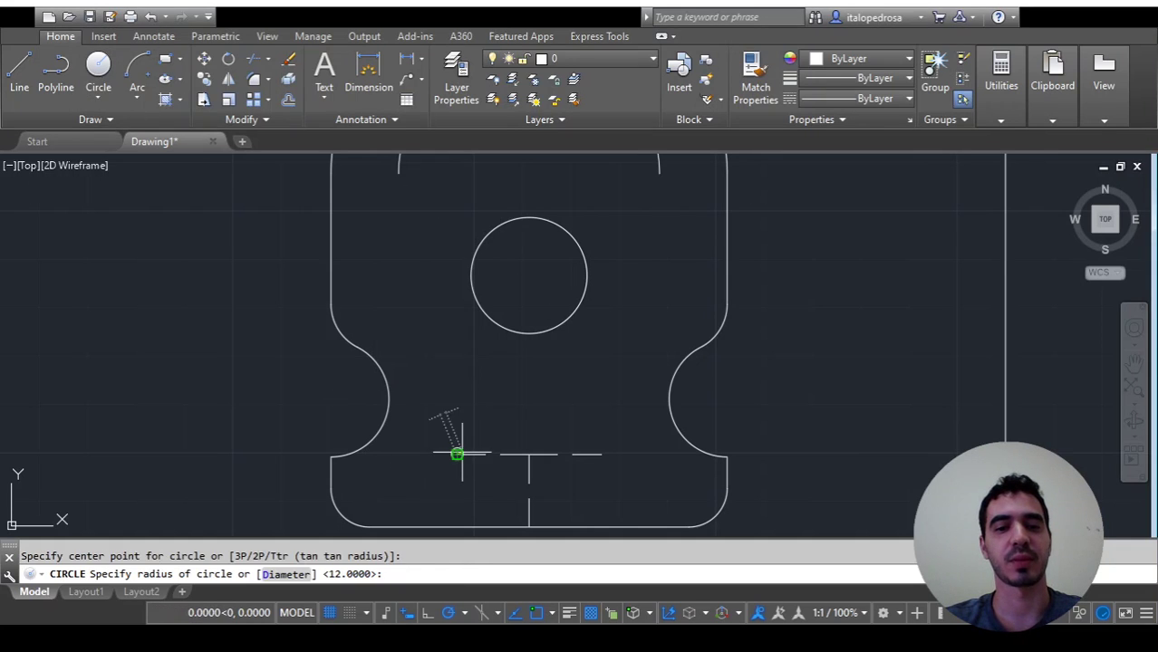
pyautogui.write('6')
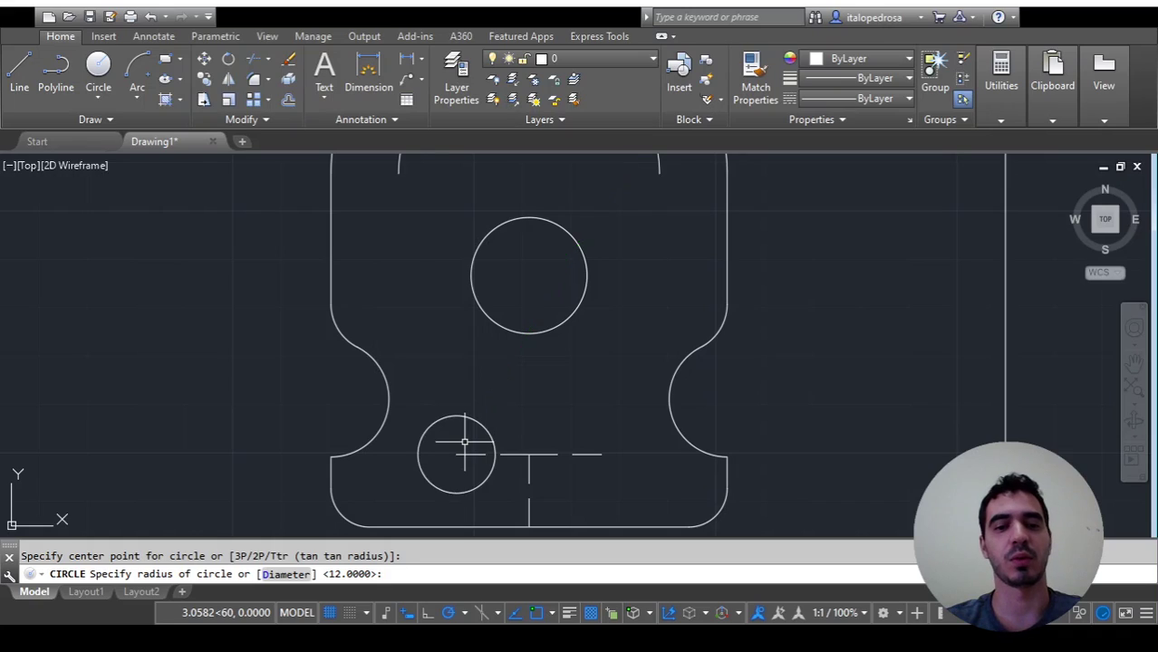
pyautogui.press('Return')
pyautogui.press('Return')
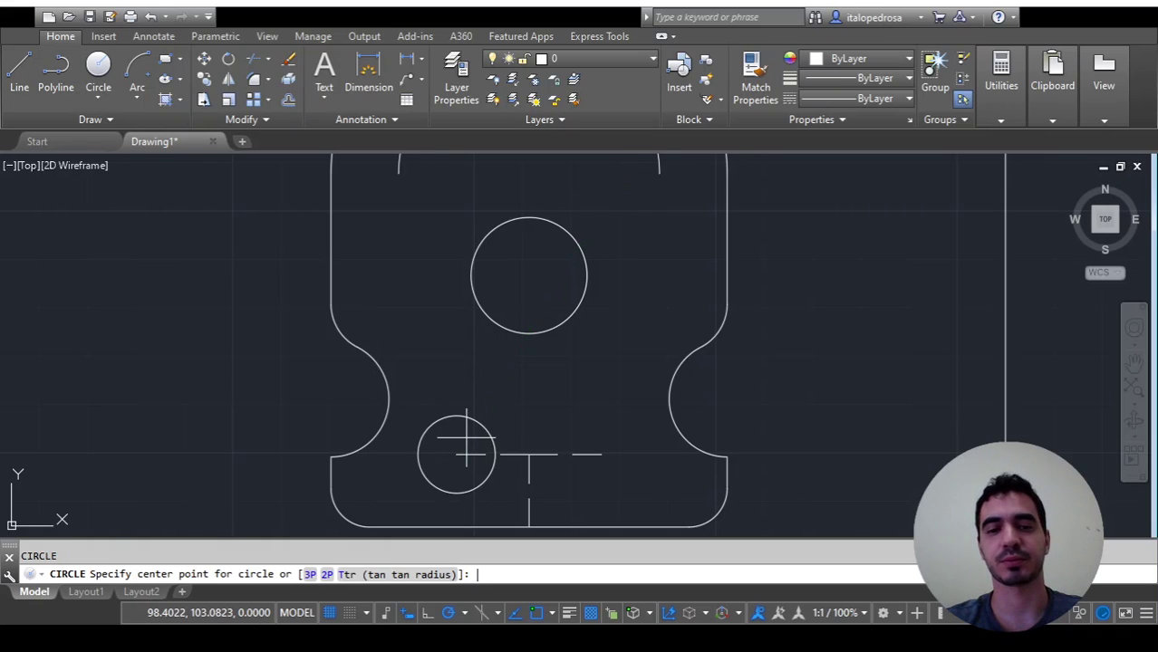
pyautogui.click(602, 453)
pyautogui.write('8')
pyautogui.press('Return')
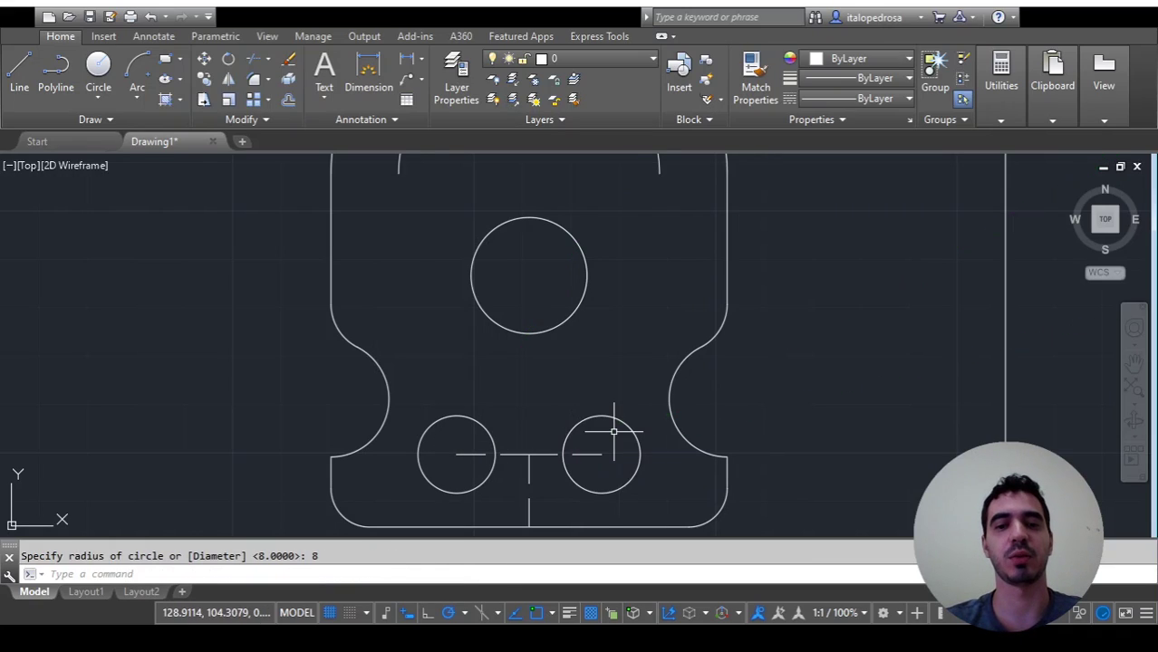
# Draw a circle of radius 11 centred where the short horizontal centerlines meet the vertical centerline
pyautogui.press('Return')
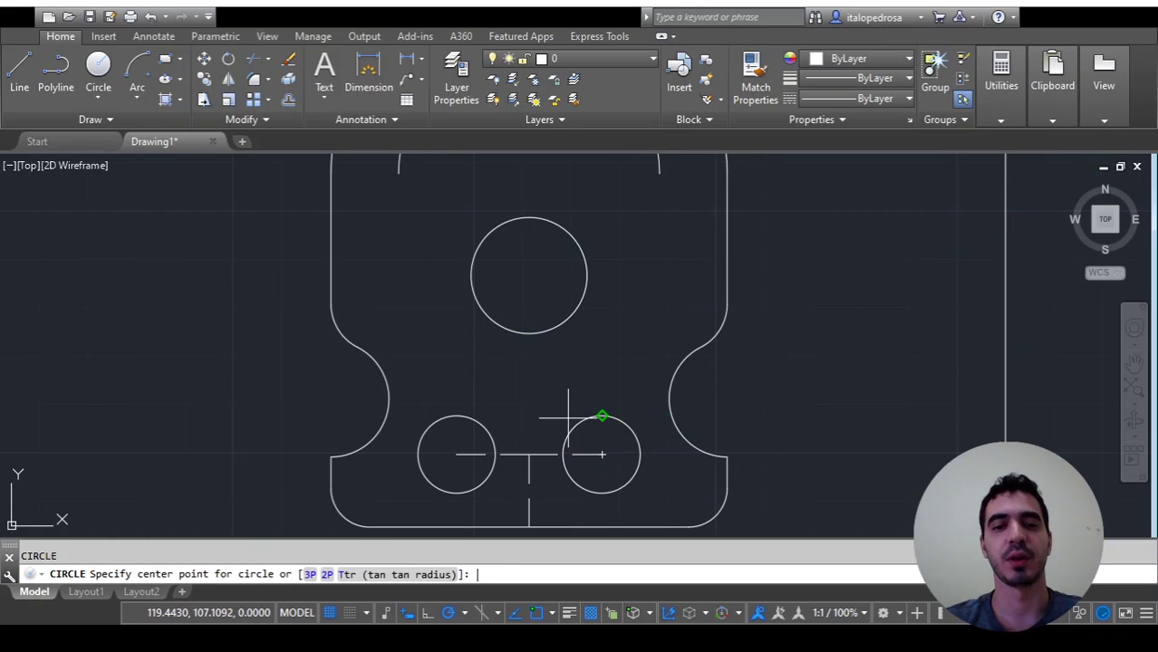
pyautogui.click(529, 454)
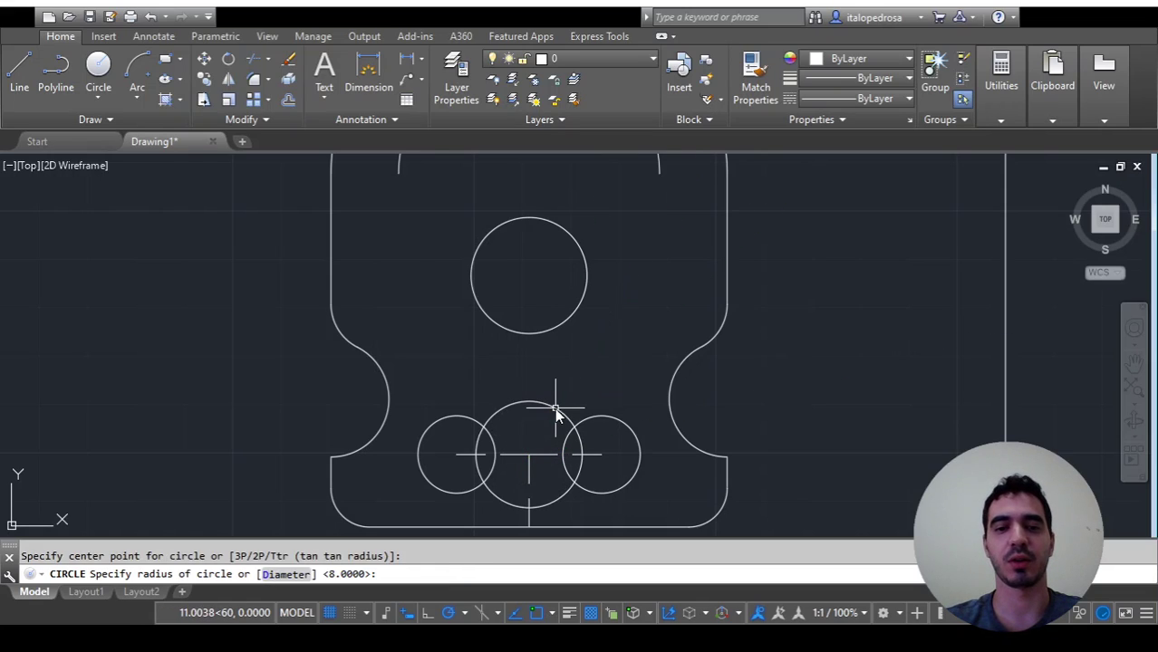
pyautogui.write('11')
pyautogui.press('Return')
pyautogui.press('Escape')
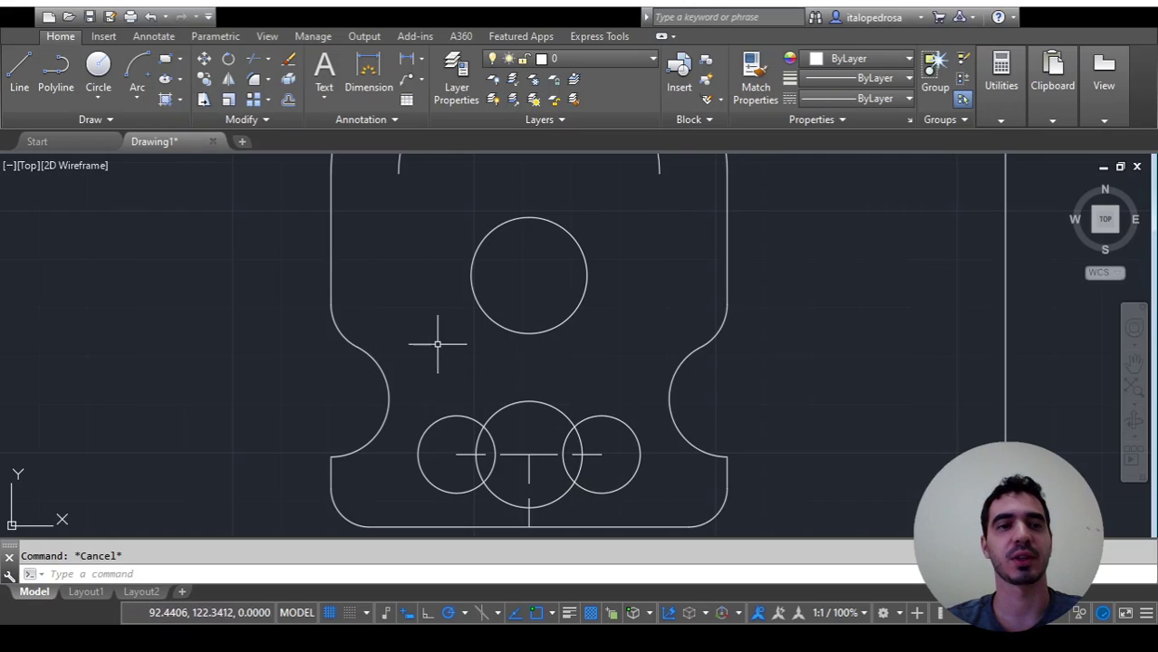
# Draw two horizontal lines joining the upper and lower quadrant points of the two radius 8 circles
pyautogui.click(20, 72)
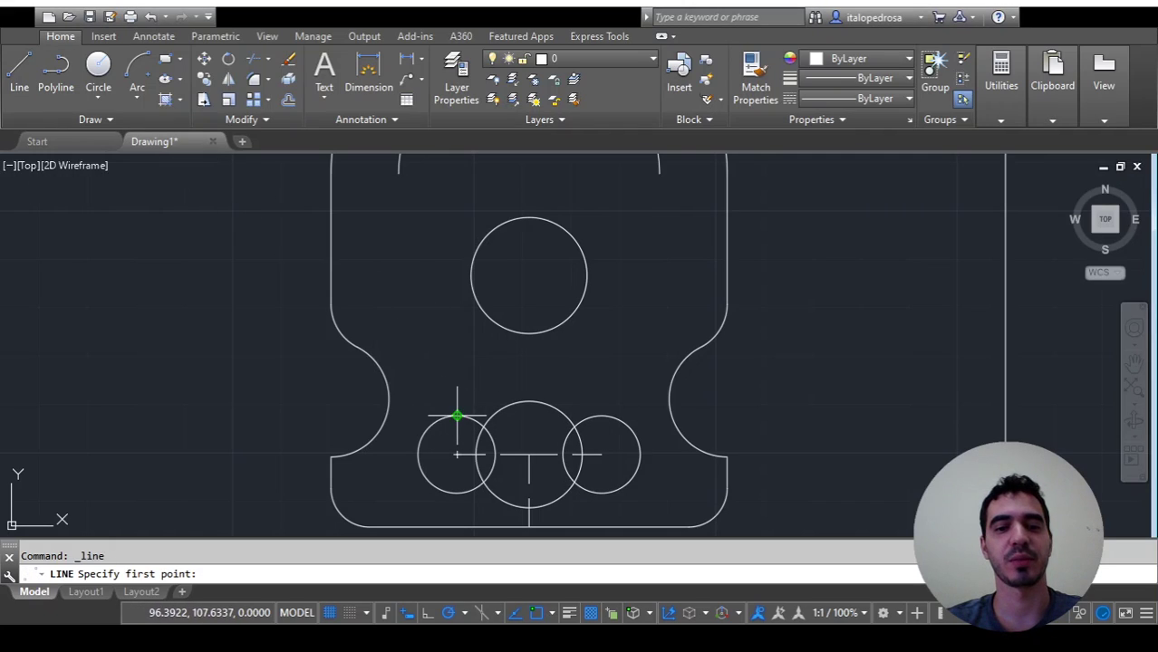
pyautogui.click(455, 416)
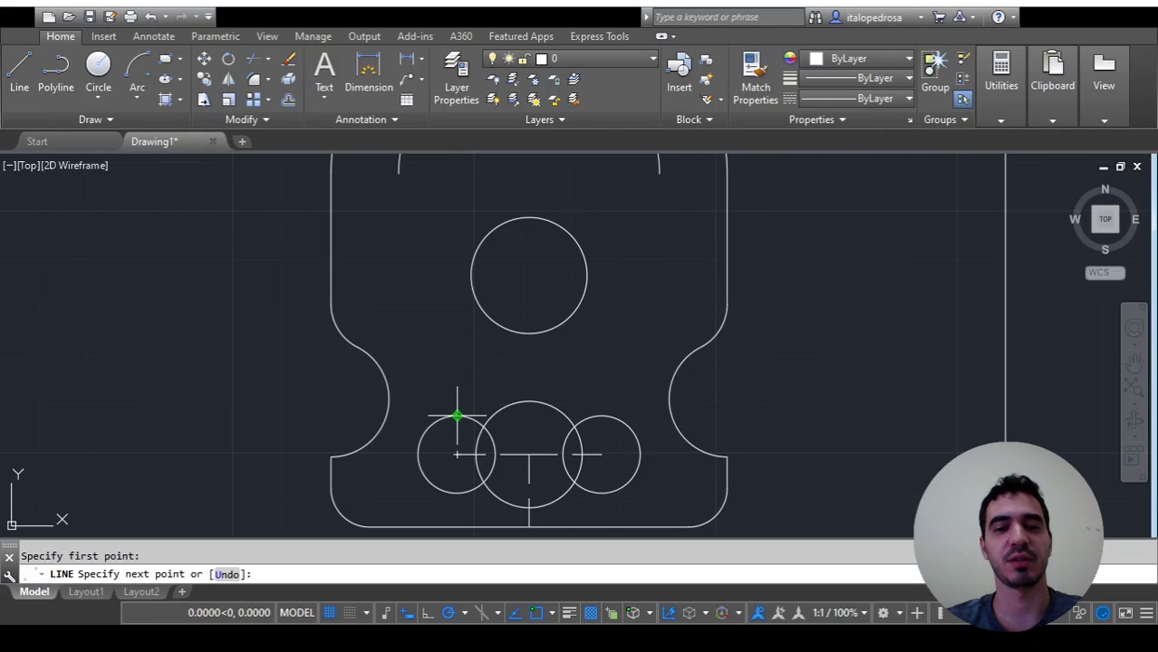
pyautogui.click(603, 416)
pyautogui.press('Escape')
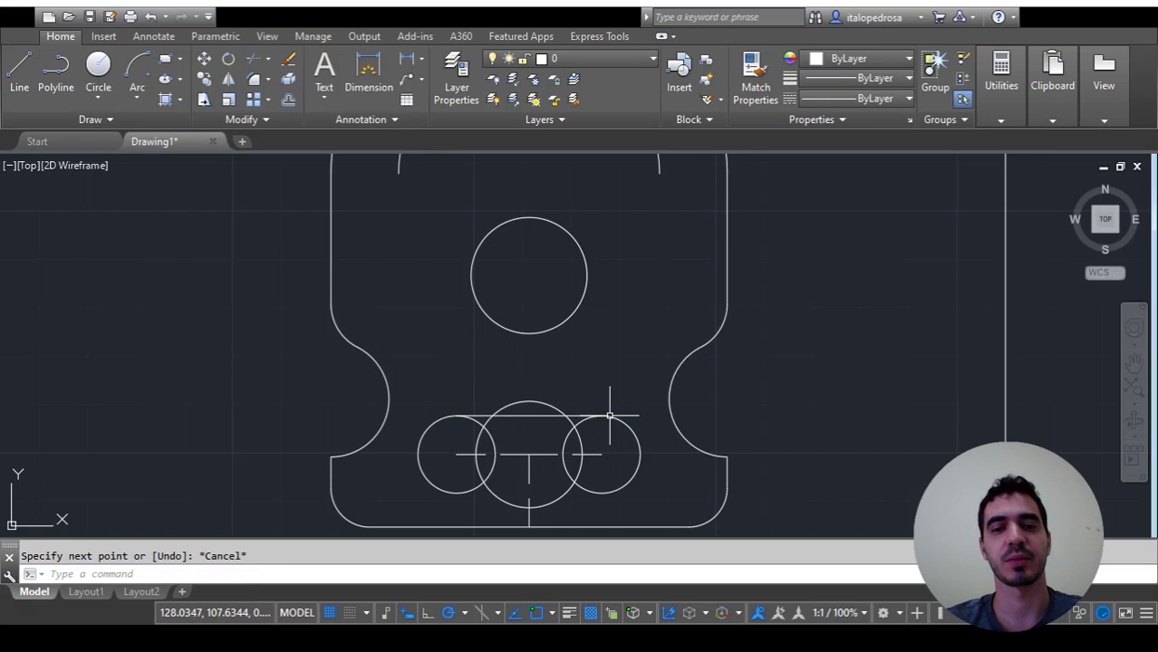
pyautogui.press('Return')
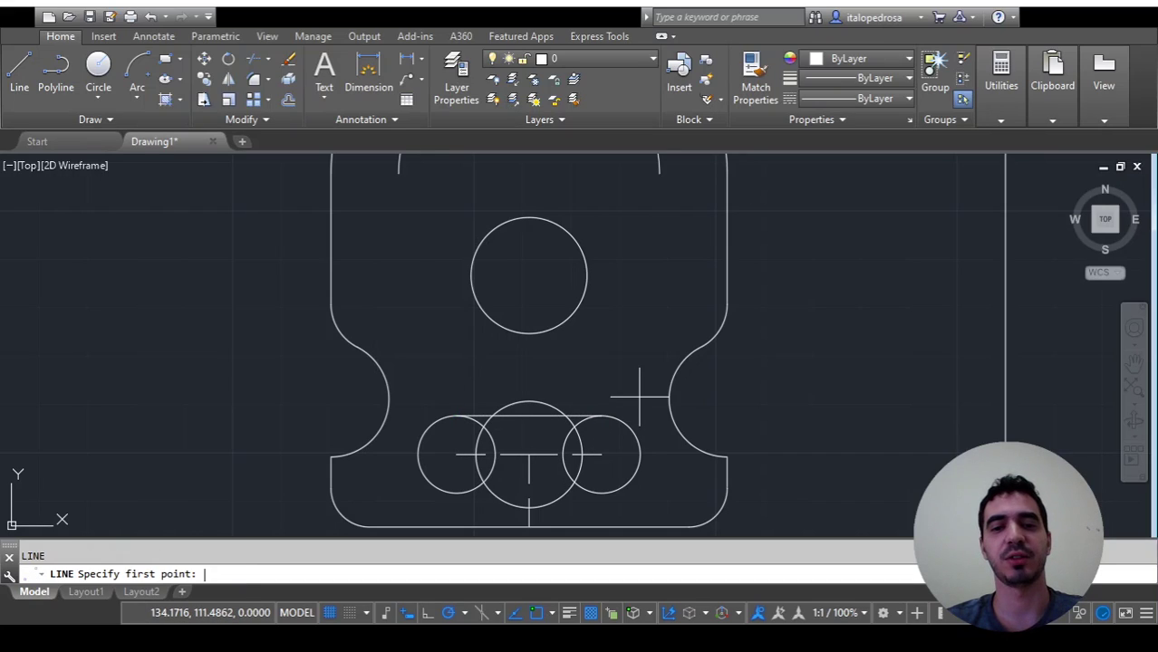
pyautogui.click(601, 494)
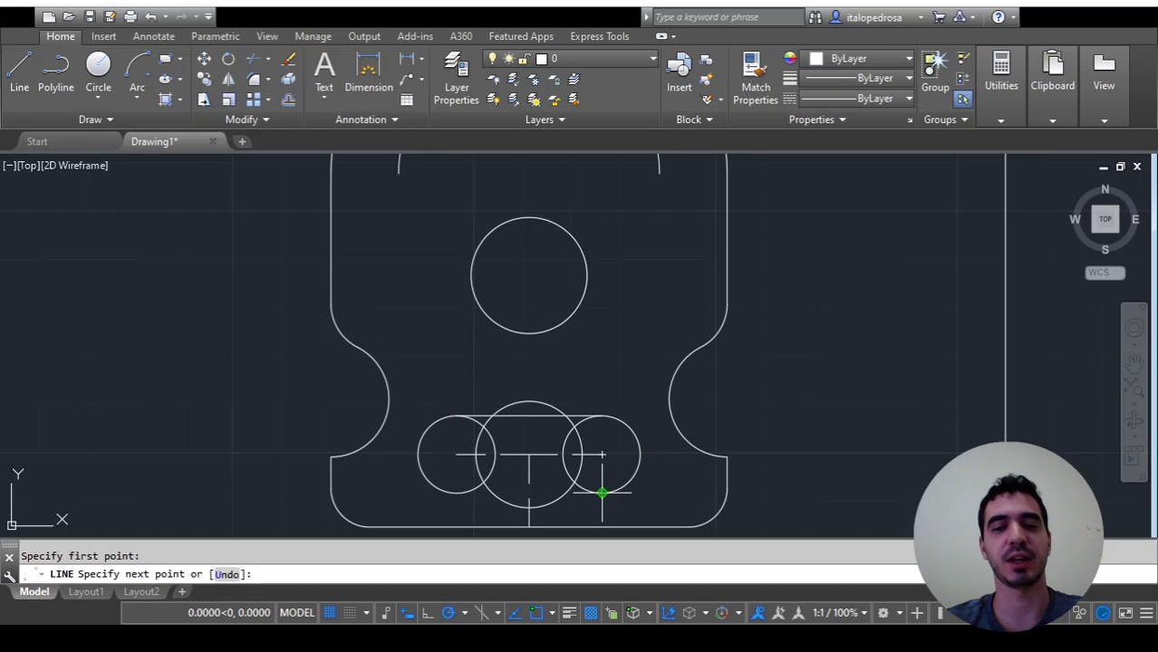
pyautogui.click(456, 493)
pyautogui.press('Escape')
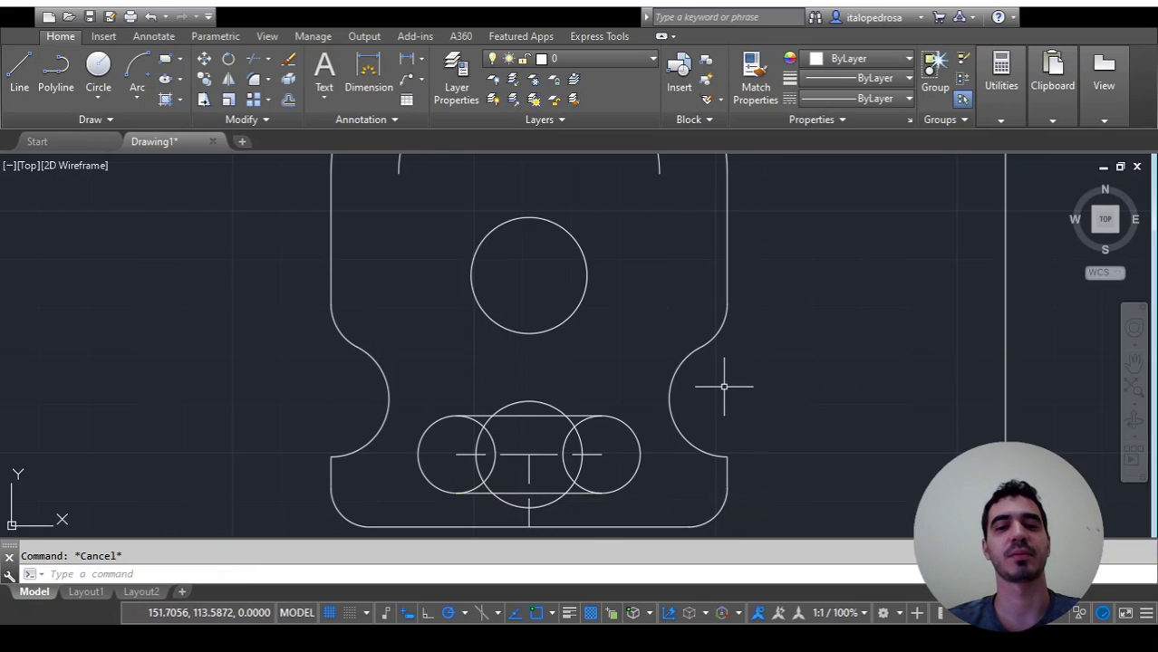
# Delete the two short horizontal centerlines and the vertical centerline of the lower slot
pyautogui.click(546, 454)
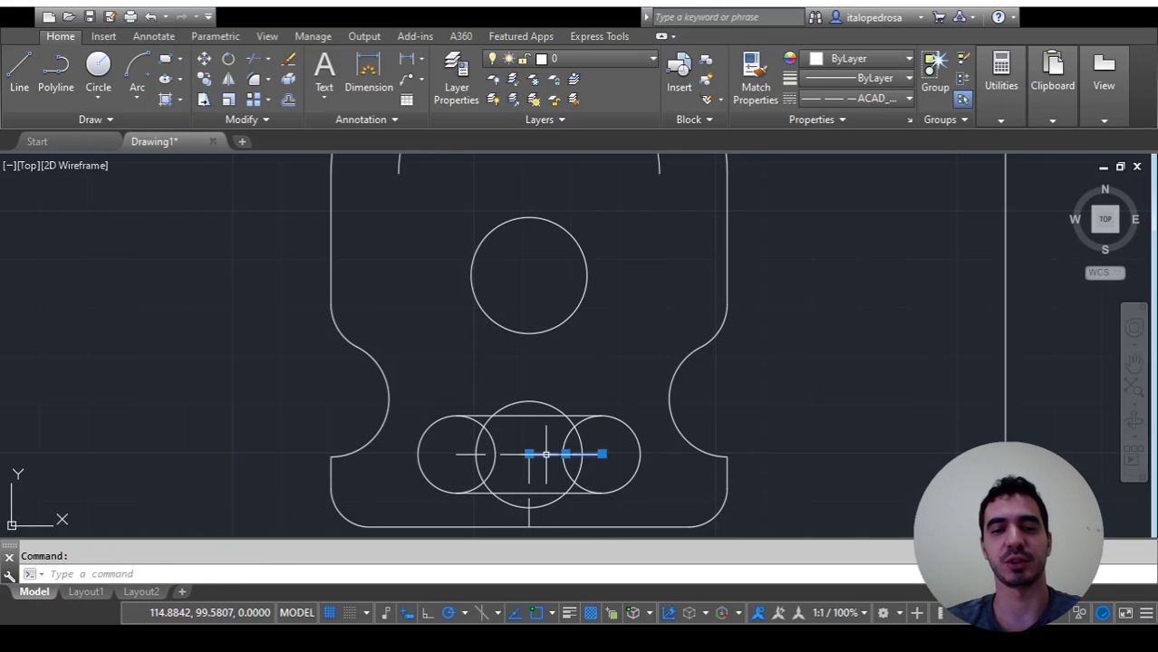
pyautogui.press('Delete')
pyautogui.click(510, 456)
pyautogui.press('Delete')
pyautogui.click(529, 471)
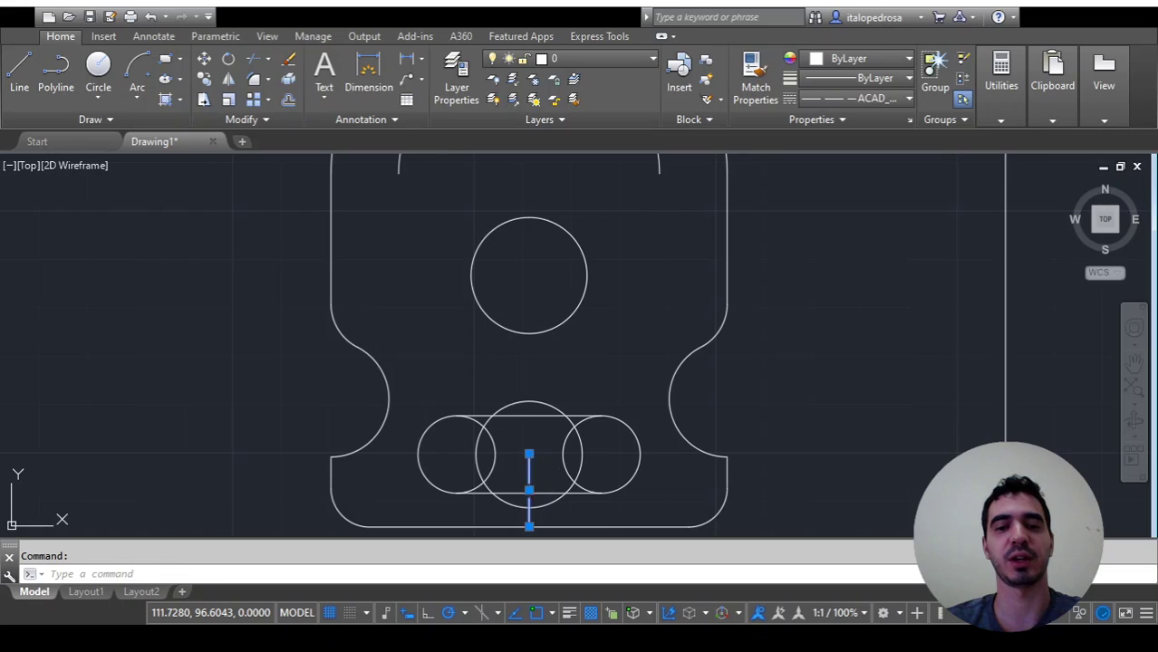
pyautogui.press('Delete')
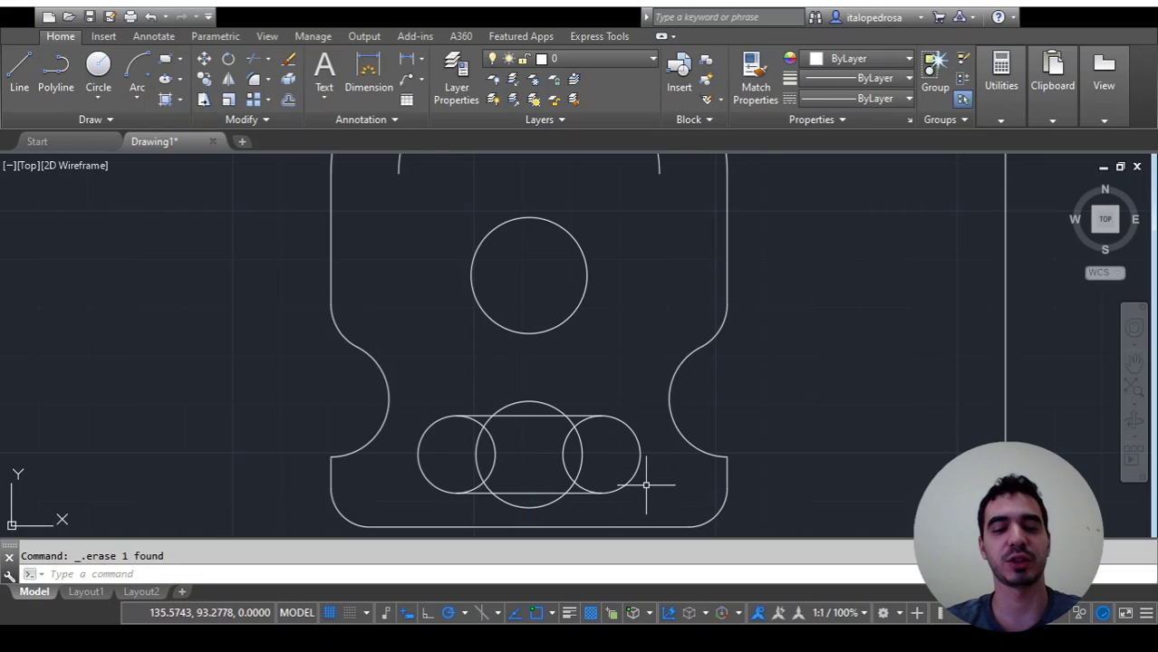
# Using all lower slot circles and lines as cutting edges, trim the left inner arcs and both line segments inside the middle circle
pyautogui.write('tr')
pyautogui.press('Return')
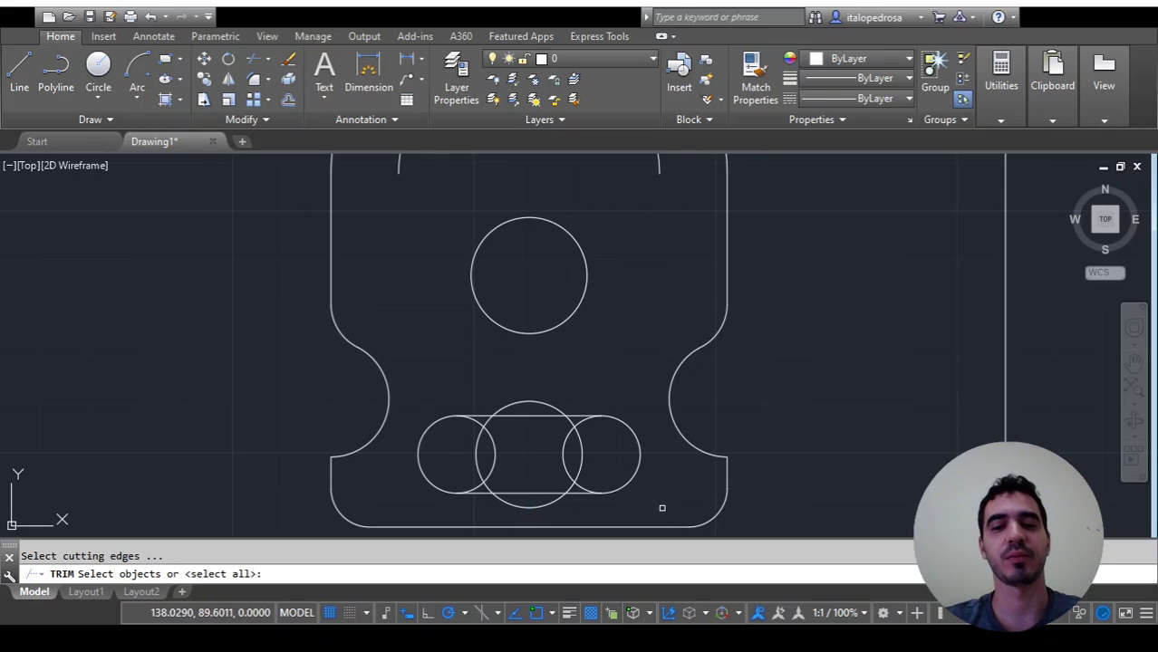
pyautogui.click(662, 509)
pyautogui.click(405, 386)
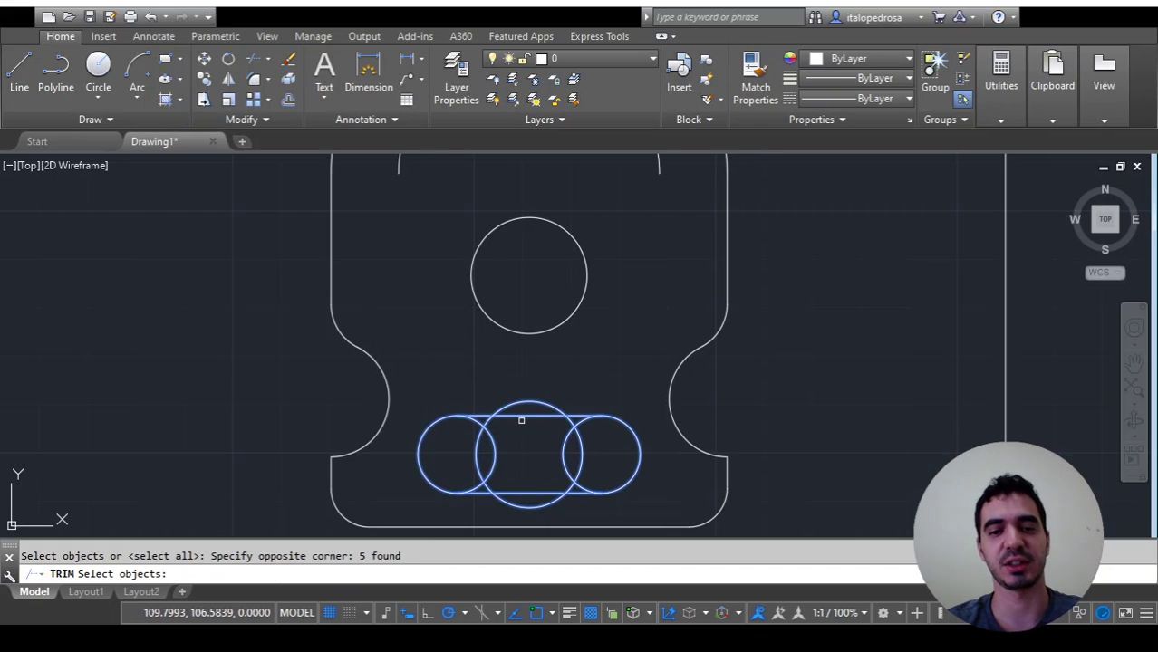
pyautogui.press('Return')
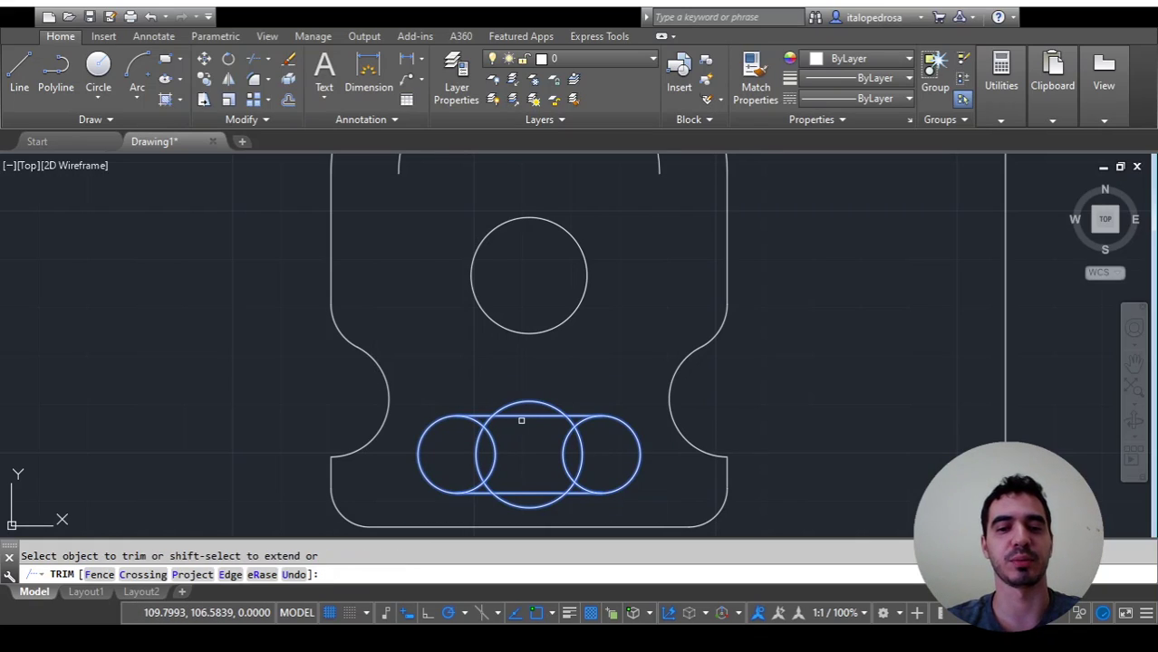
pyautogui.scroll(2, 510, 481)
pyautogui.scroll(2, 527, 499)
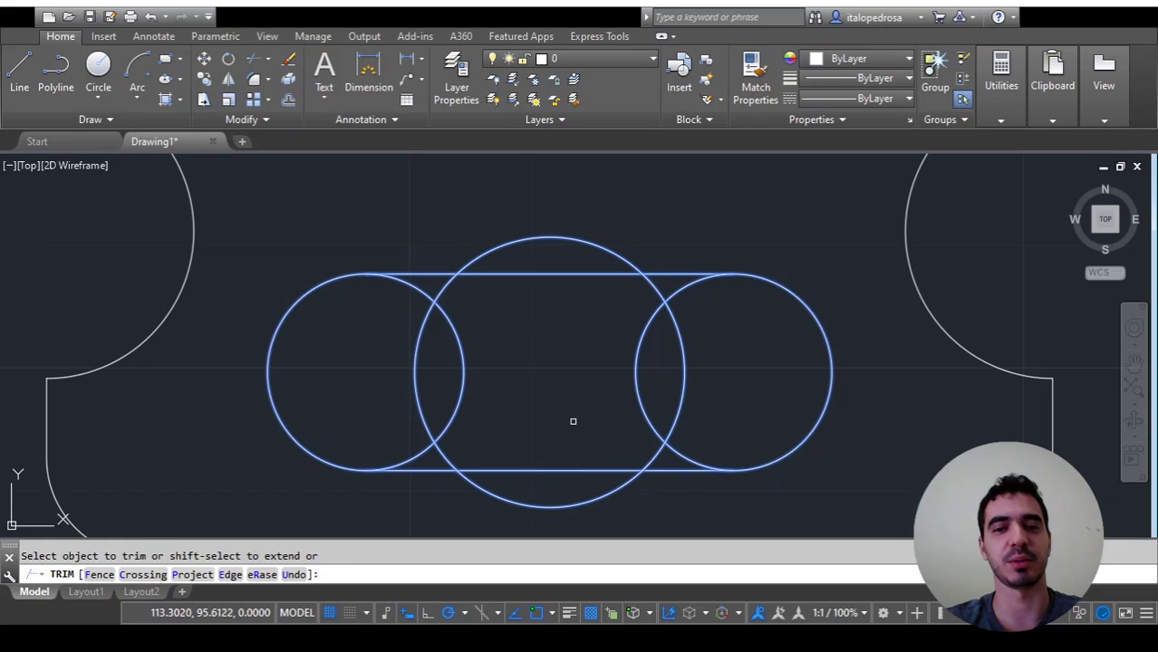
pyautogui.click(558, 275)
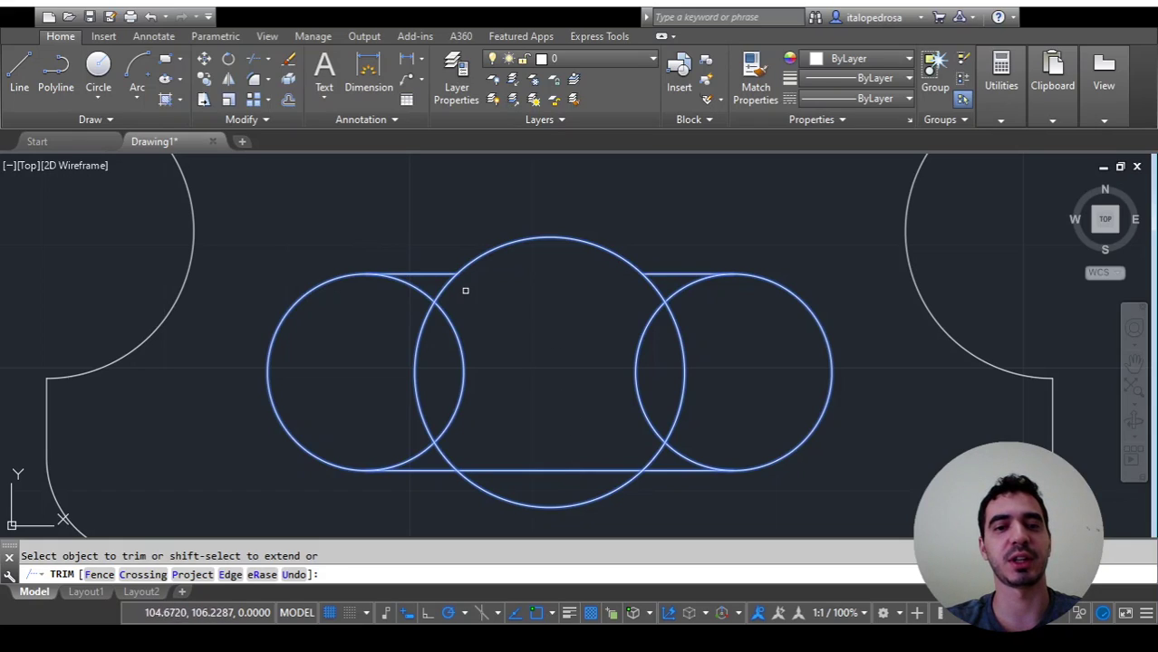
pyautogui.click(439, 290)
pyautogui.click(420, 288)
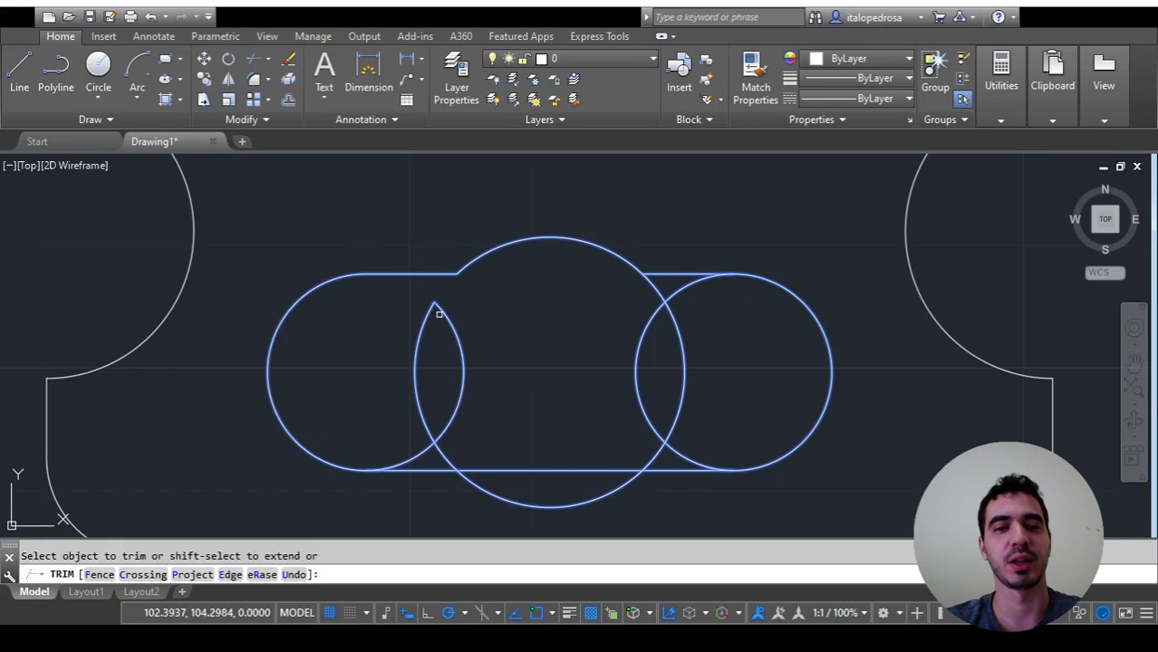
pyautogui.click(438, 312)
pyautogui.click(430, 309)
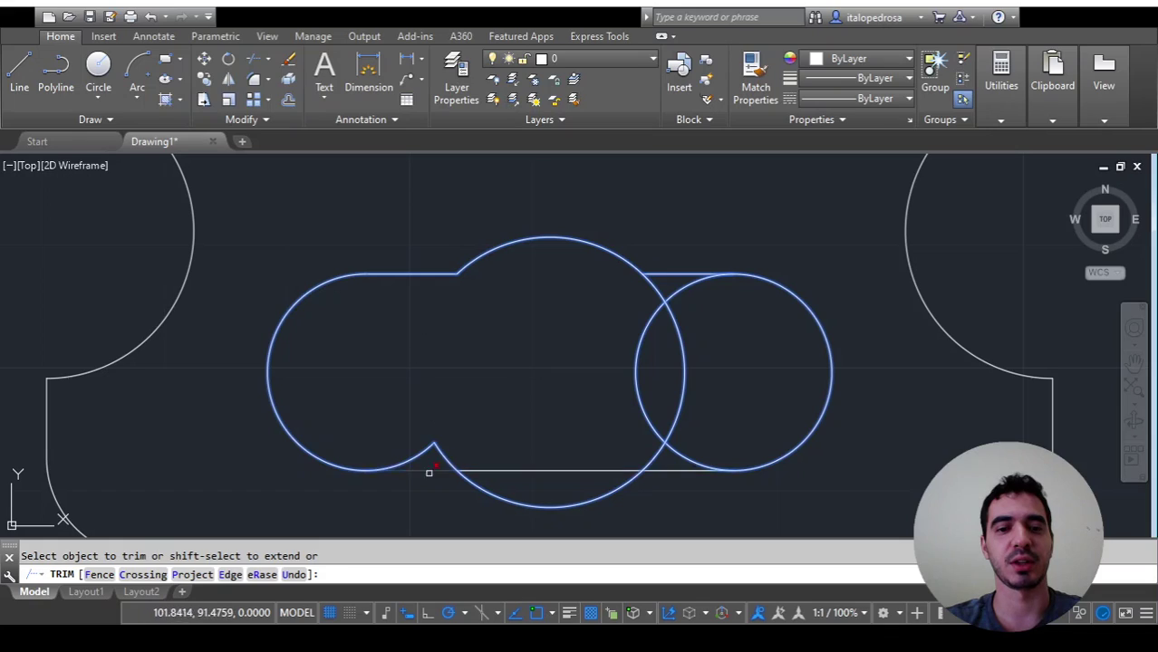
pyautogui.click(422, 454)
pyautogui.click(441, 452)
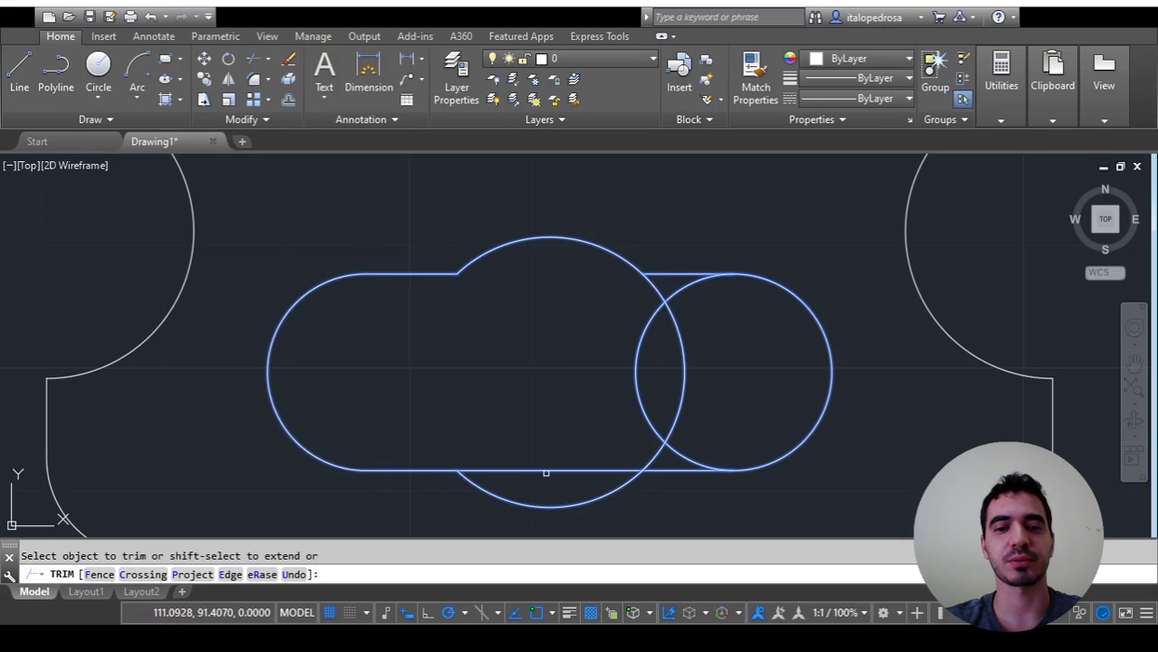
pyautogui.click(545, 471)
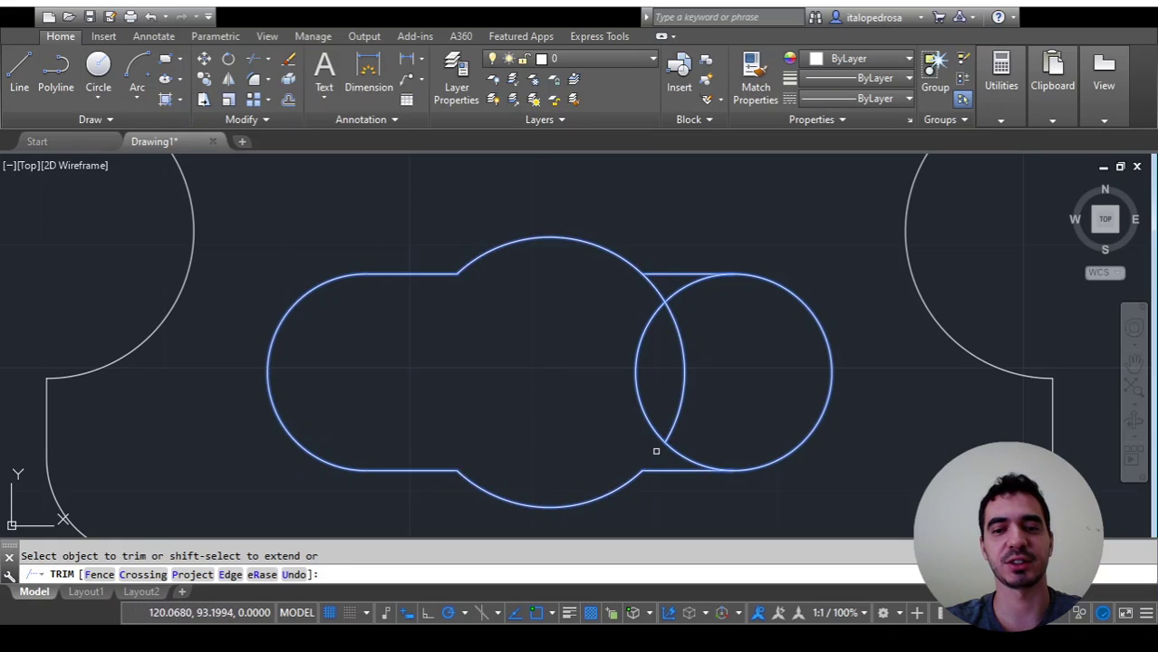
# Trim the remaining inner arcs on the right half of the lower slot, leaving only its outer contour
pyautogui.click(689, 458)
pyautogui.click(677, 417)
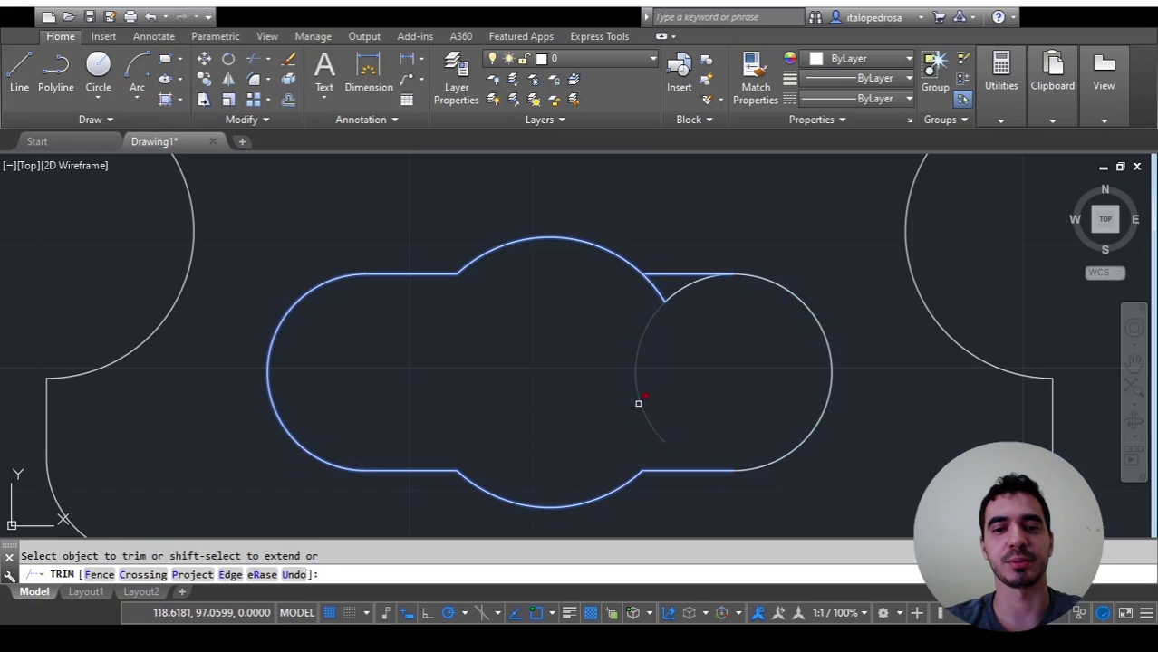
pyautogui.click(639, 402)
pyautogui.click(654, 288)
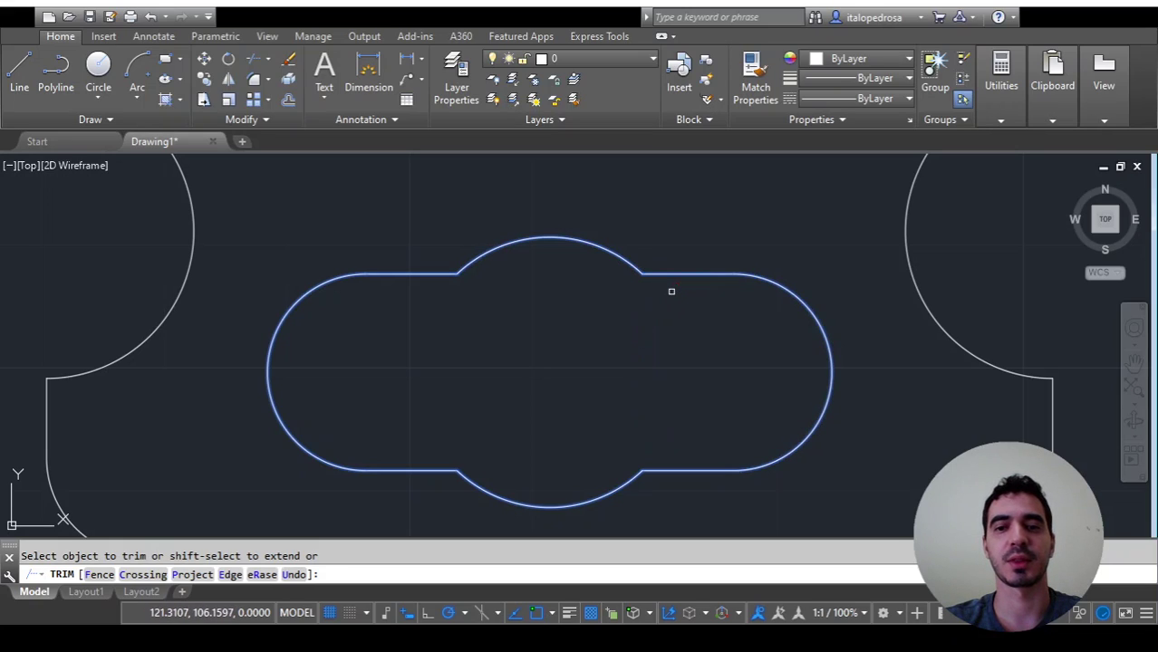
pyautogui.press('Return')
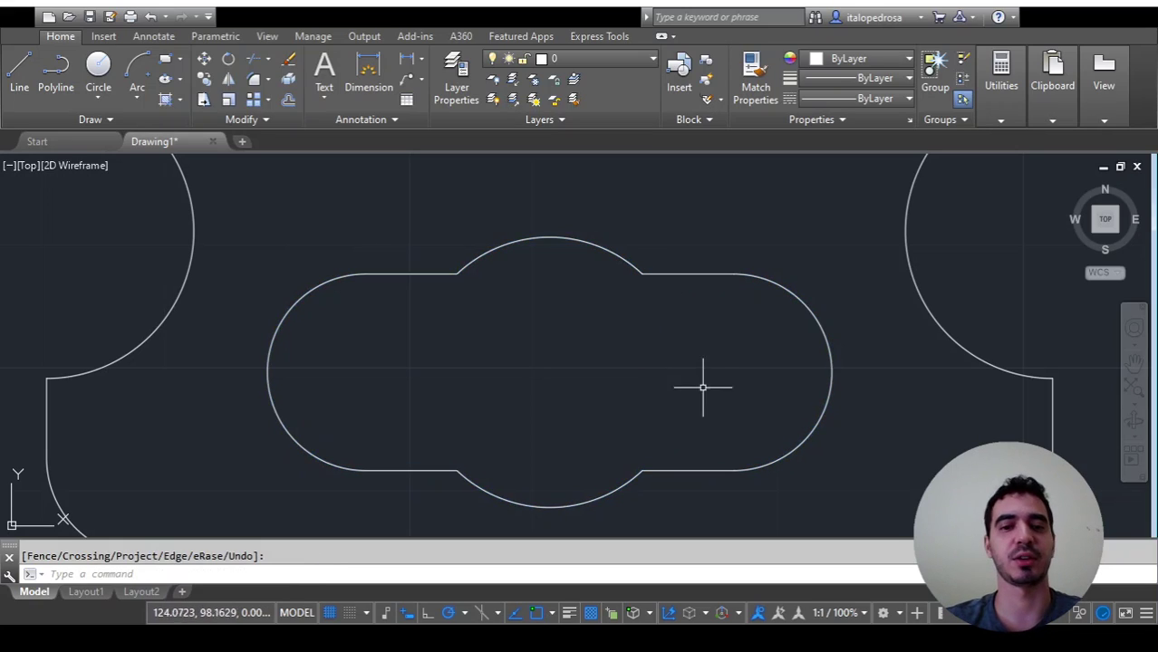
# Examine the whole plate and compare it with the dimensioned reference drawing in the other window
pyautogui.scroll(3, 633, 351)
pyautogui.scroll(-3, 600, 365)
pyautogui.scroll(-4, 600, 365)
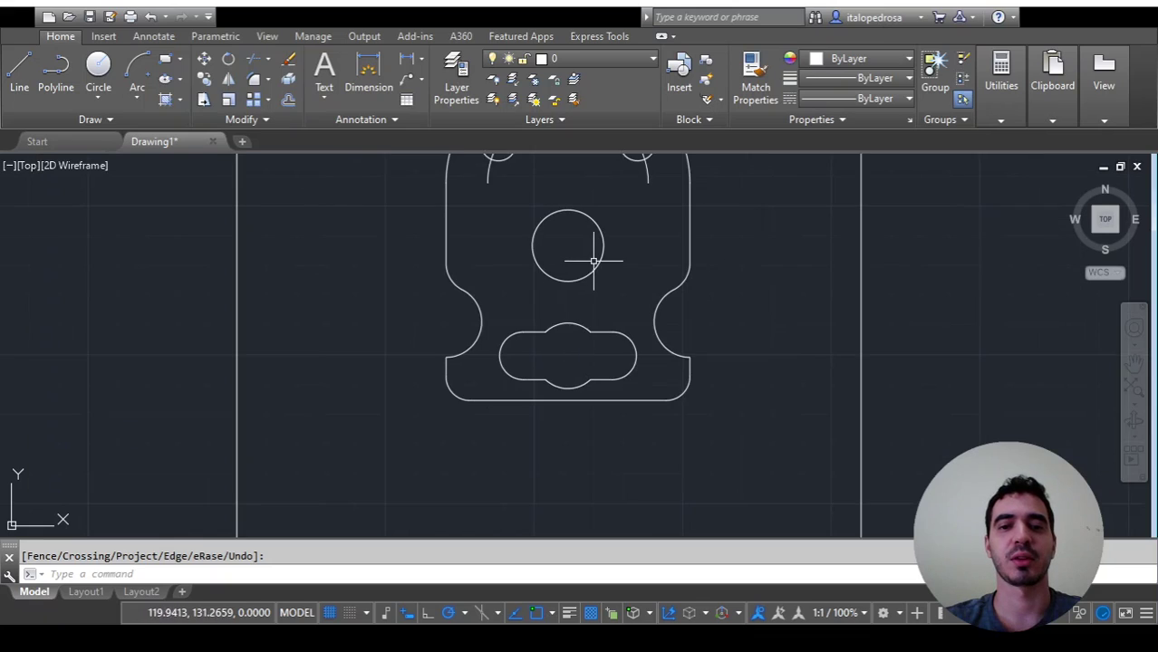
pyautogui.moveTo(562, 260); pyautogui.dragTo(553, 293, button='middle')
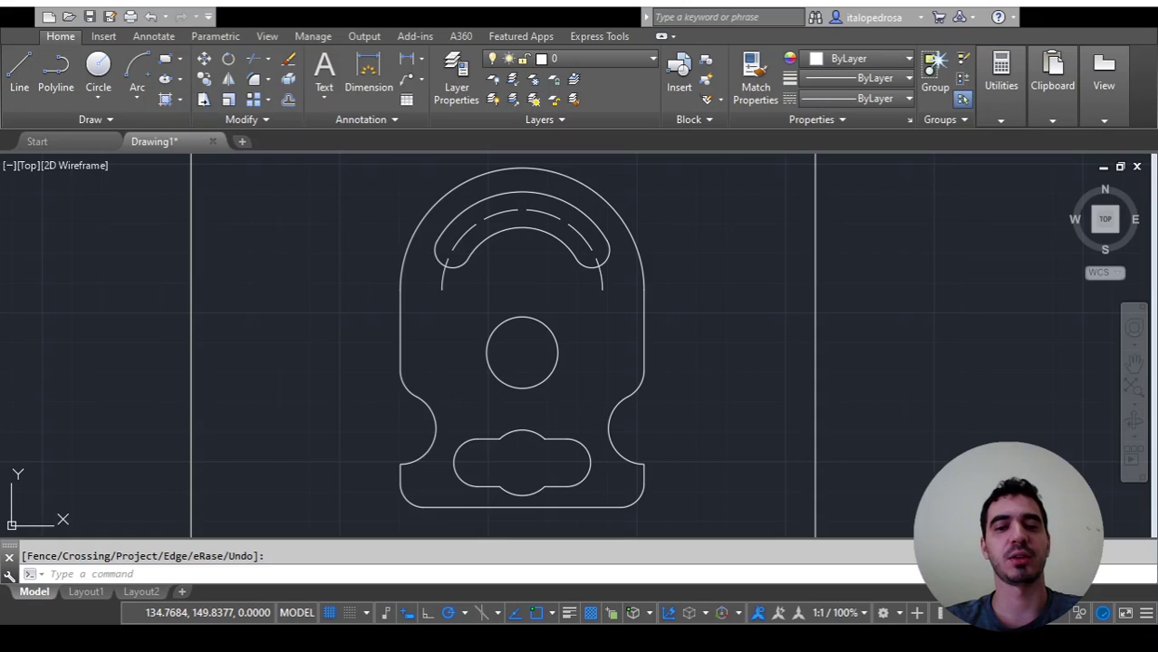
pyautogui.hotkey('alt', 'Tab')
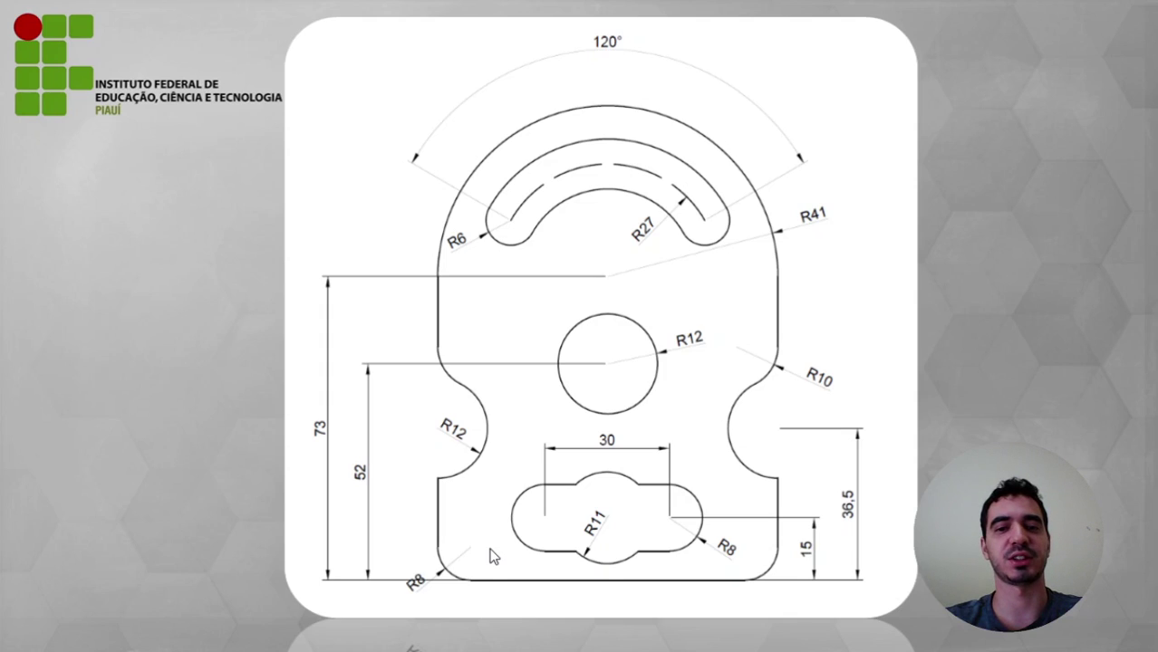
pyautogui.hotkey('alt', 'Tab')
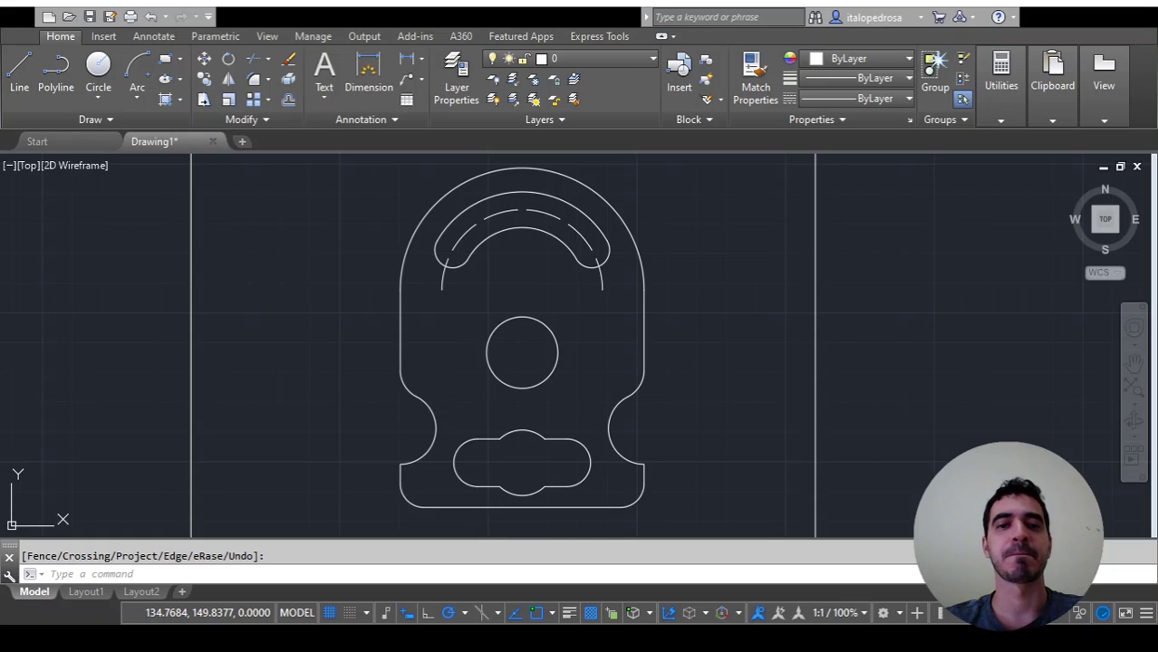
pyautogui.hotkey('alt', 'Tab')
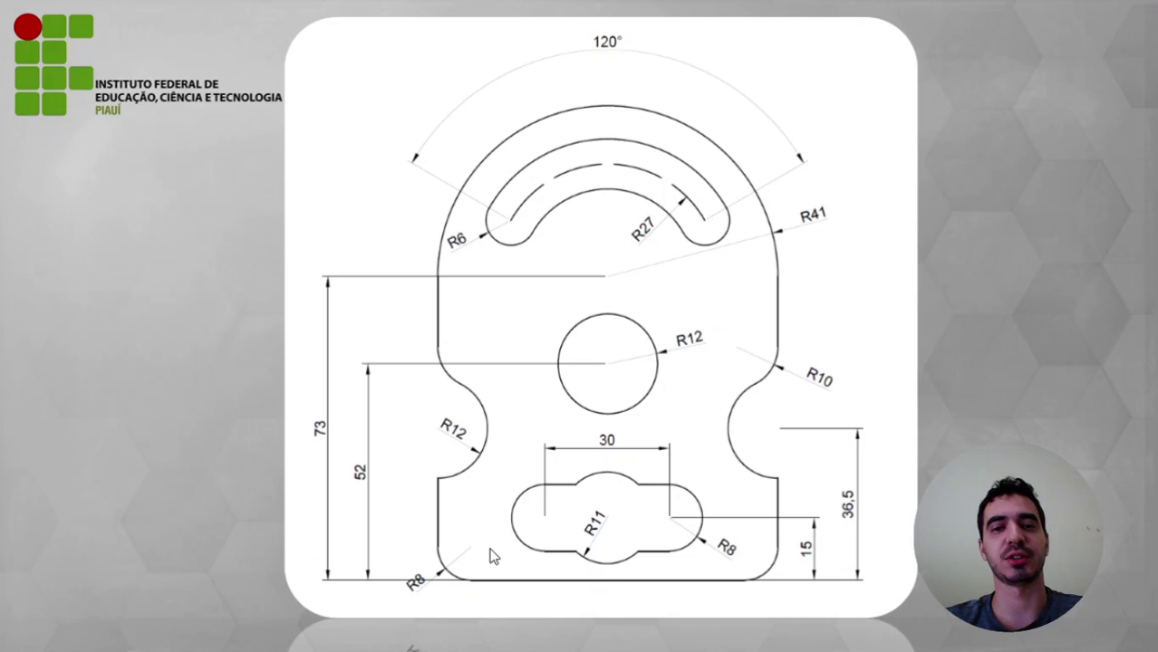
pyautogui.hotkey('alt', 'Tab')
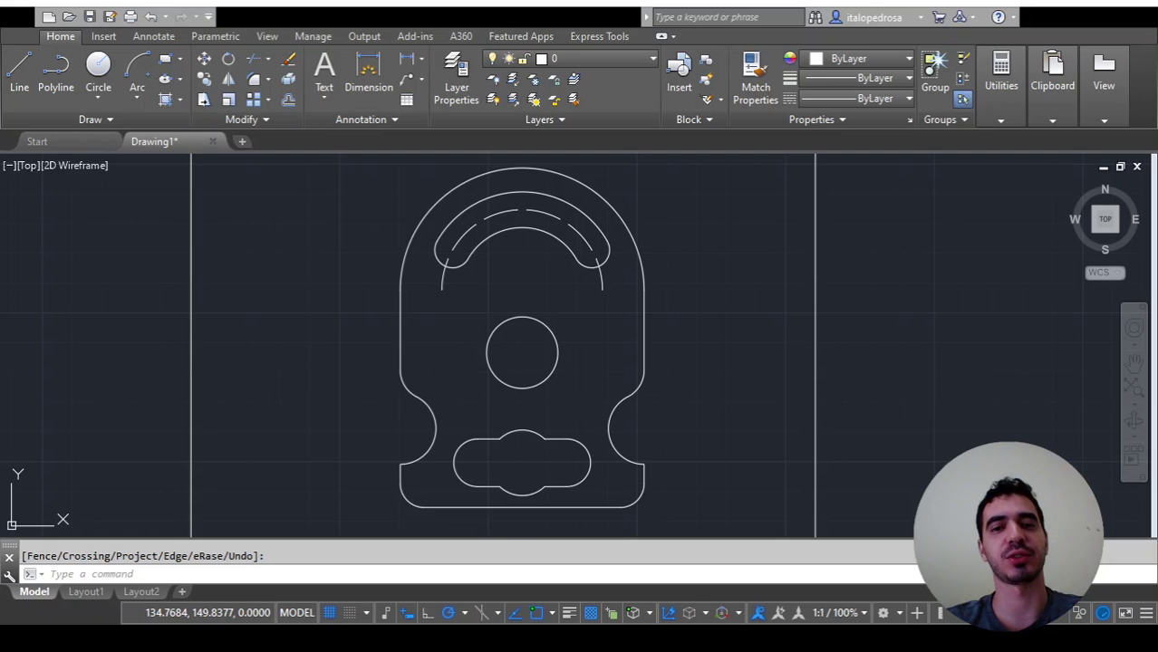
pyautogui.hotkey('alt', 'Tab')
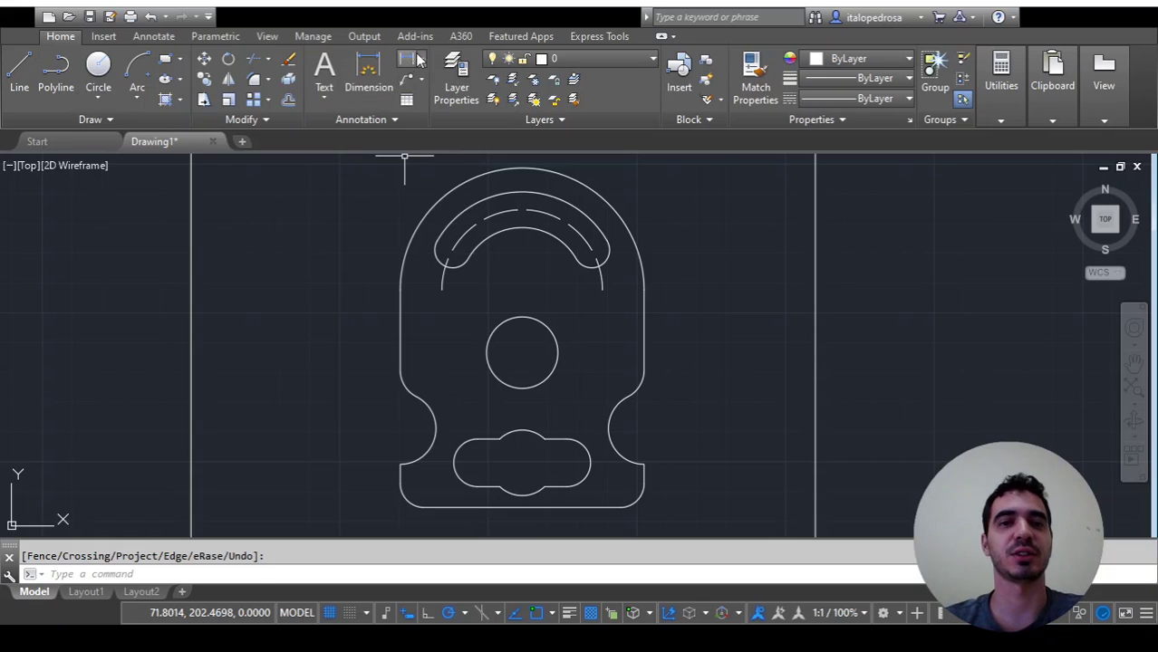
# Add a radius dimension to the curved slot's dashed center arc, placed just beyond its left end
pyautogui.click(449, 236)
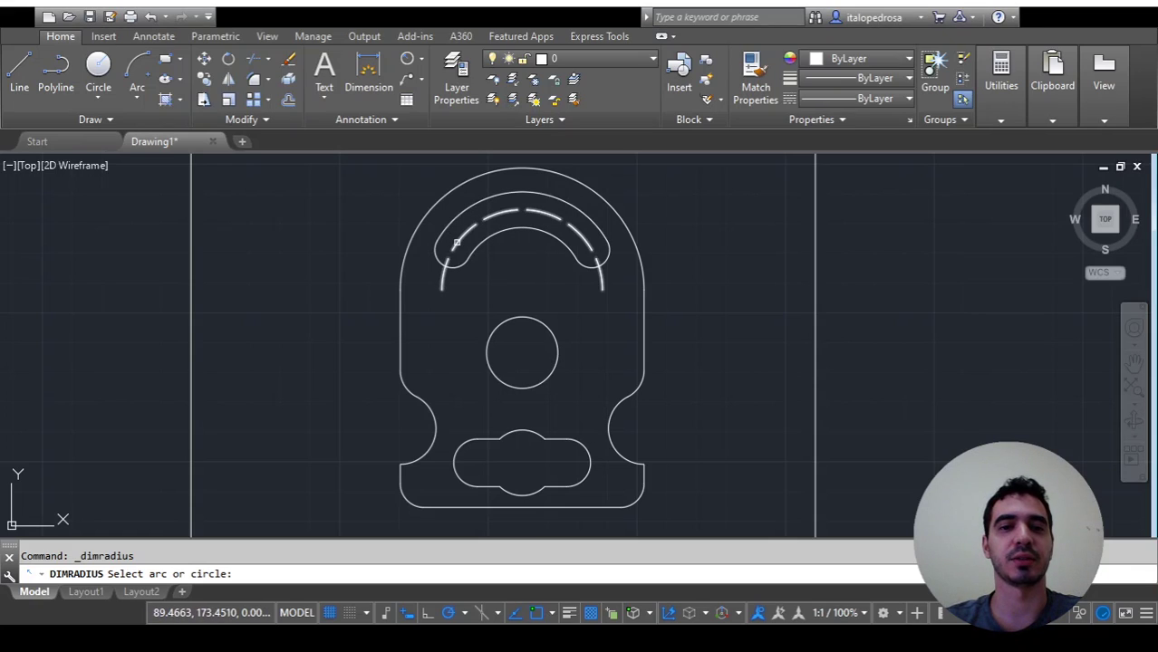
pyautogui.click(443, 236)
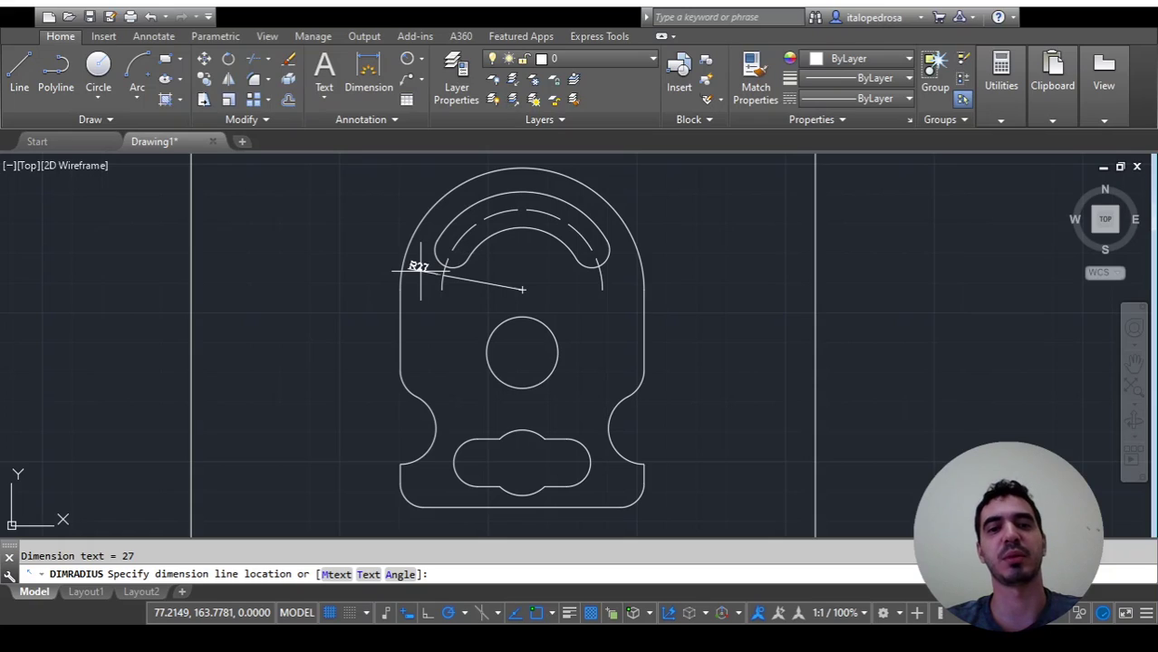
pyautogui.click(420, 269)
# Add radius dimensions to the curved slot's right end arc and the plate's outer top arc, with their text outside the arcs
pyautogui.press('Return')
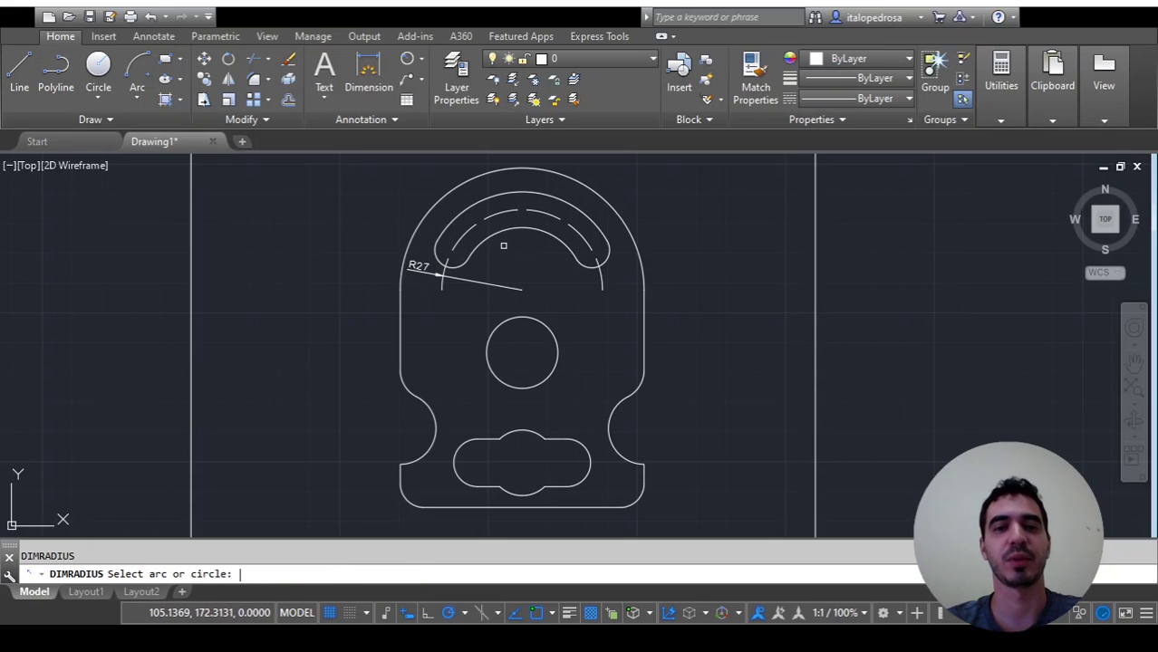
pyautogui.click(604, 262)
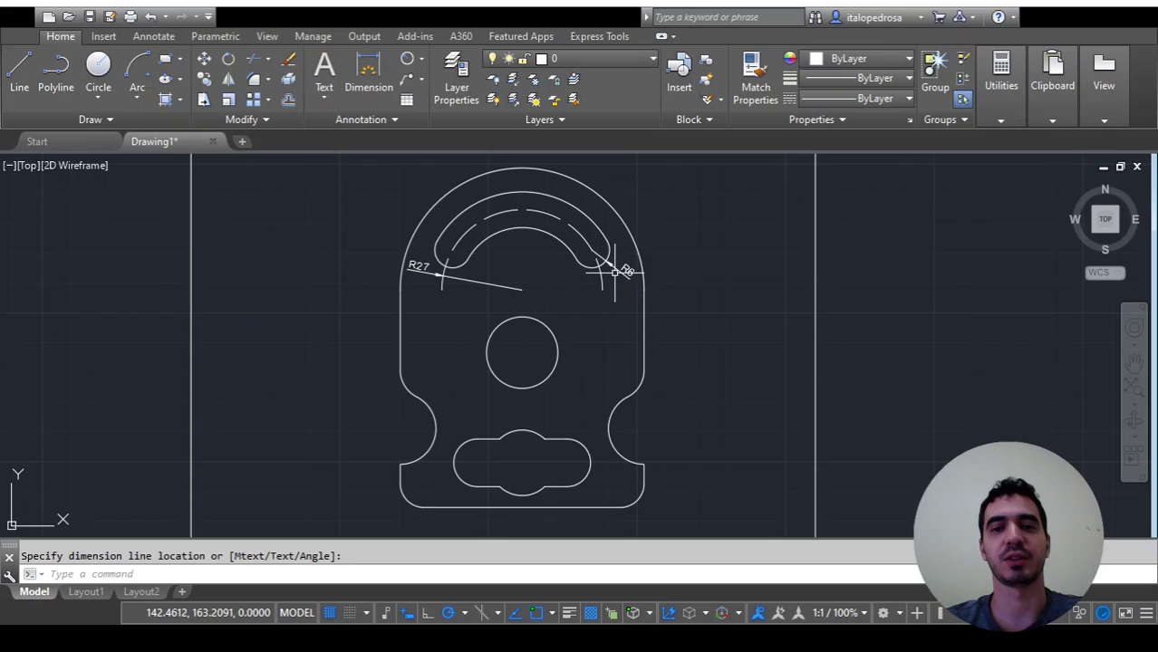
pyautogui.click(616, 270)
pyautogui.press('Return')
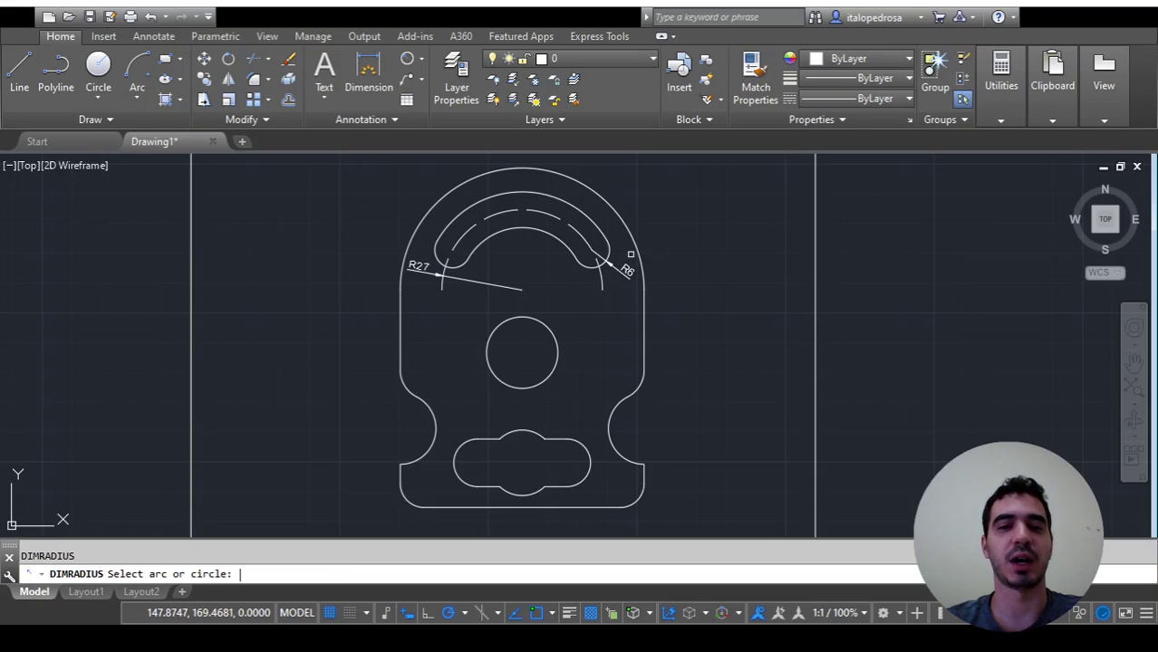
pyautogui.click(633, 243)
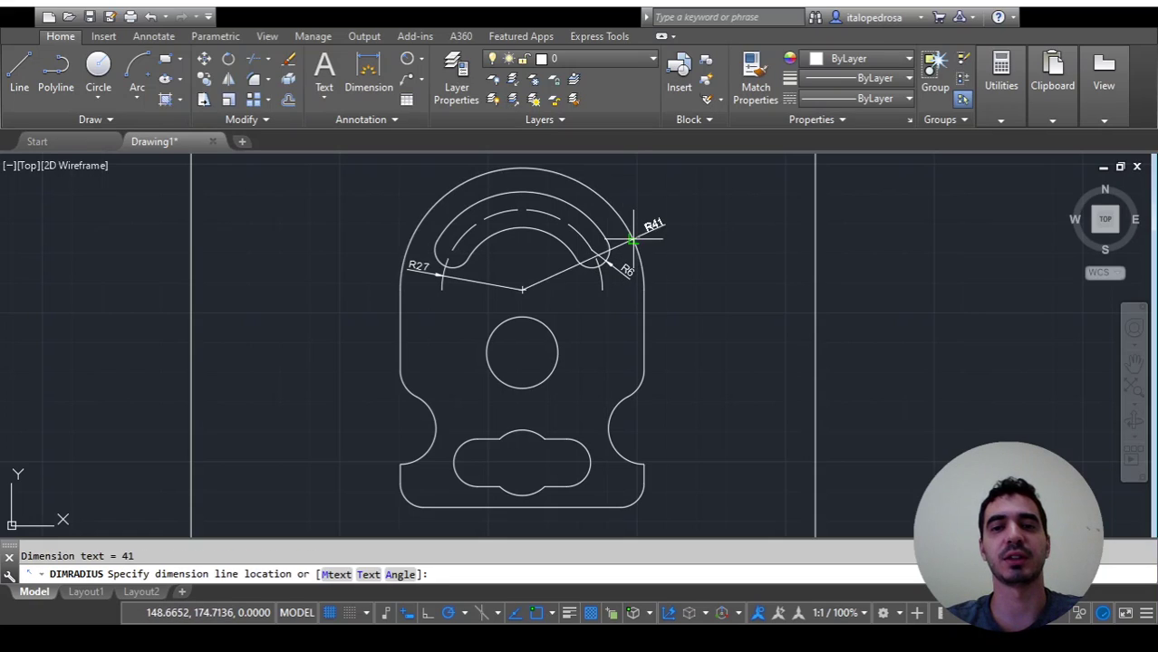
pyautogui.click(623, 174)
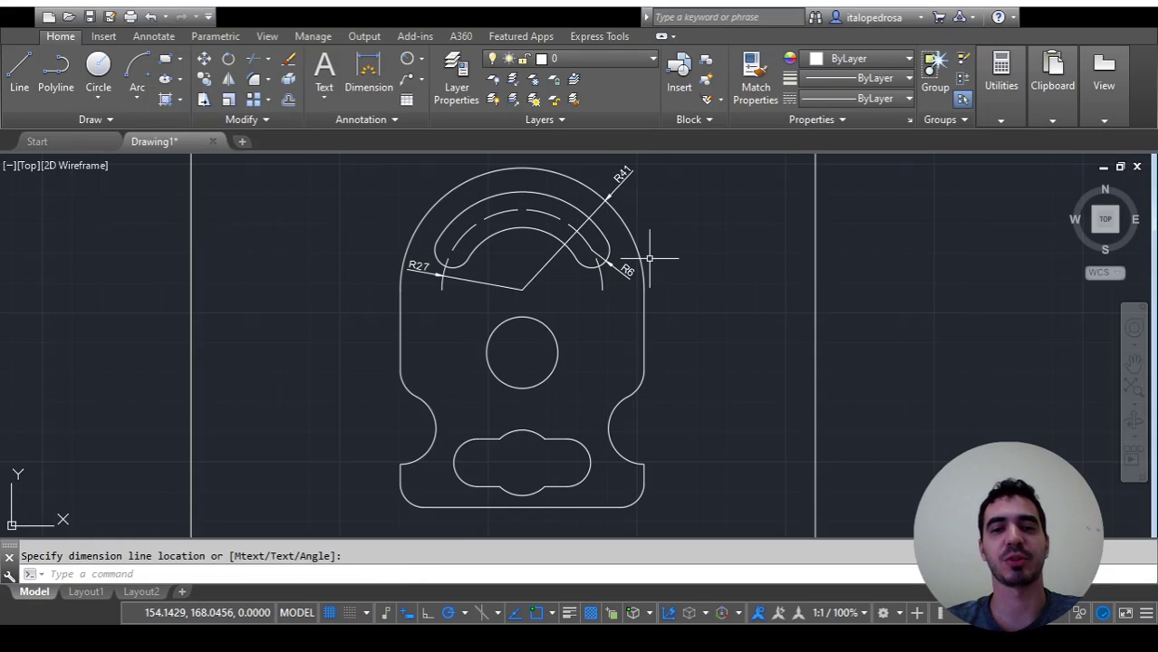
# Add radius dimensions to the central circular hole and to the fillet above the right side notch, with their text outside the curves
pyautogui.press('space')
pyautogui.click(551, 328)
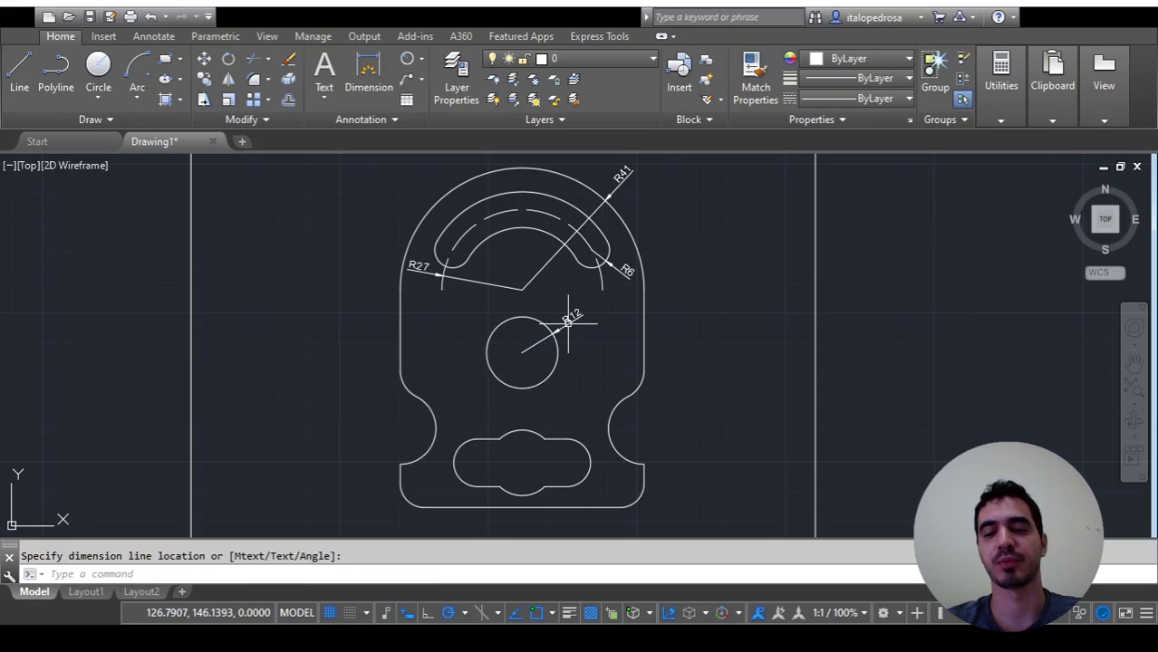
pyautogui.click(569, 322)
pyautogui.press('space')
pyautogui.click(640, 382)
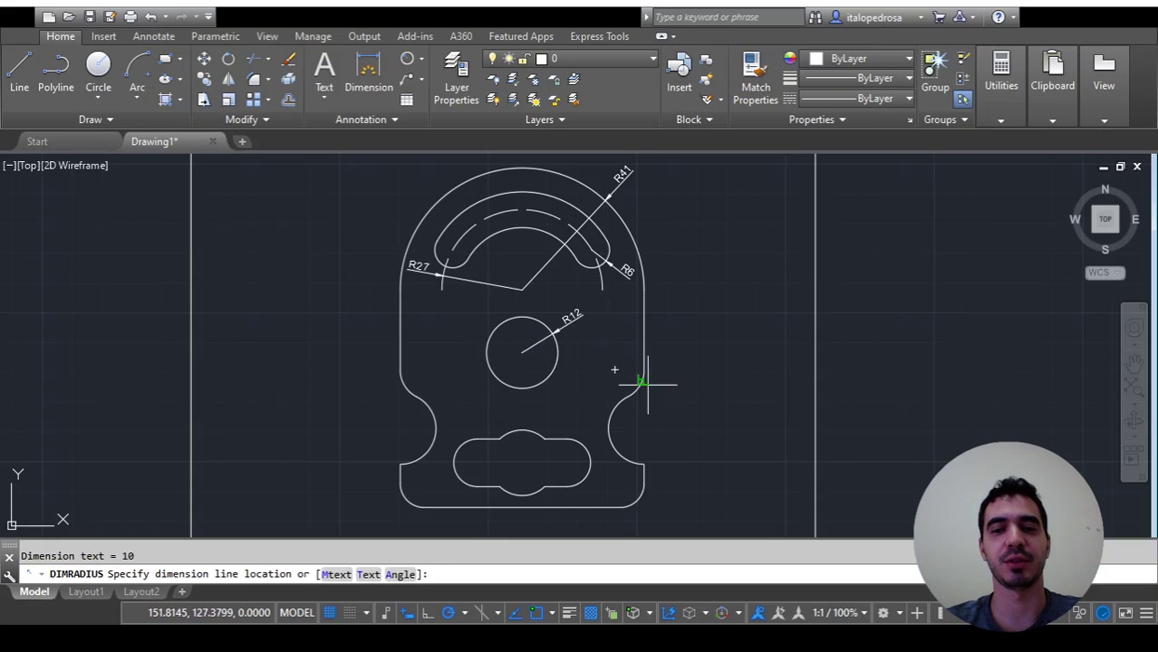
pyautogui.click(659, 389)
# Add radius dimensions to the left side notch's arc and the lower slot's upper bulge, with the text just beyond each arc
pyautogui.press('space')
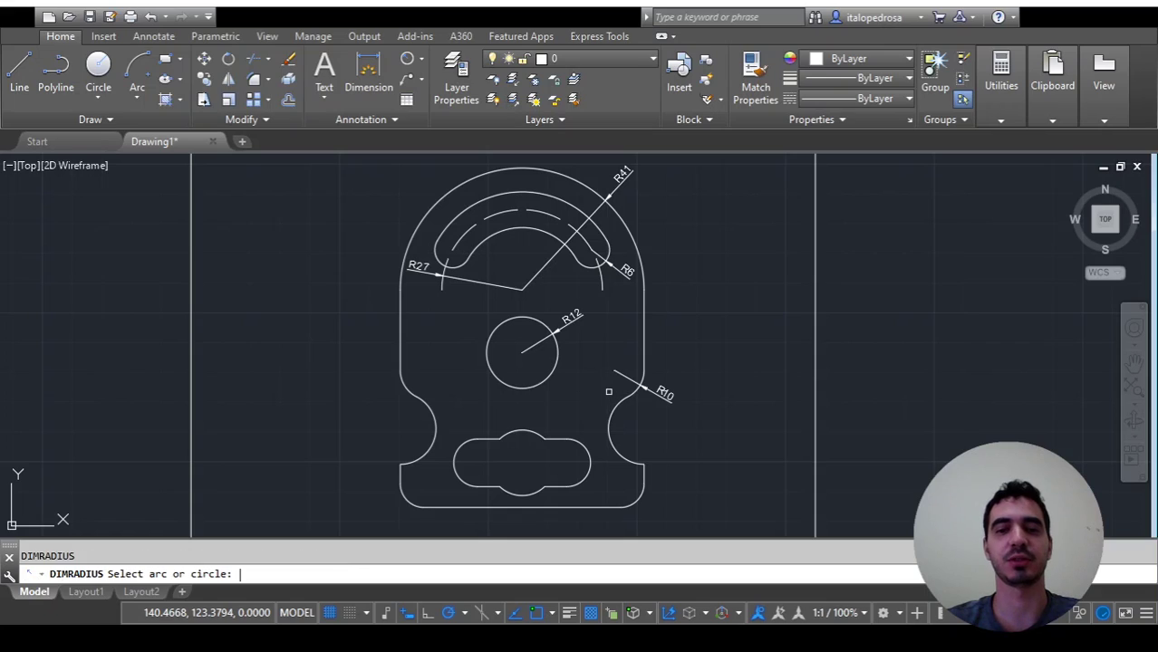
pyautogui.click(436, 416)
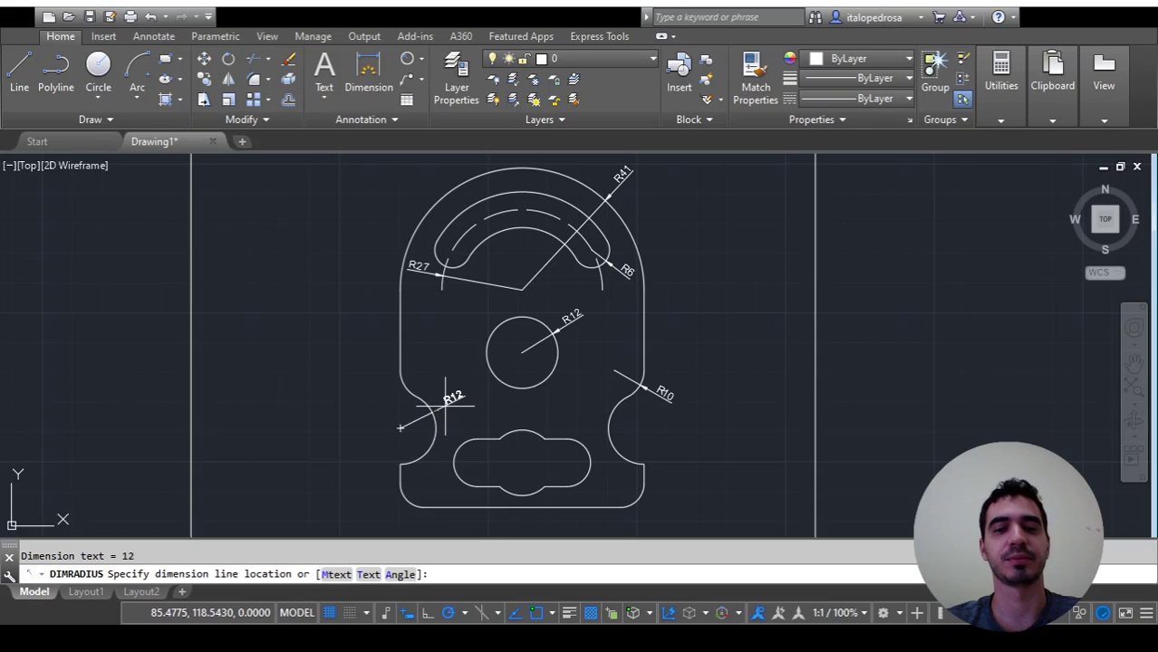
pyautogui.click(445, 403)
pyautogui.press('space')
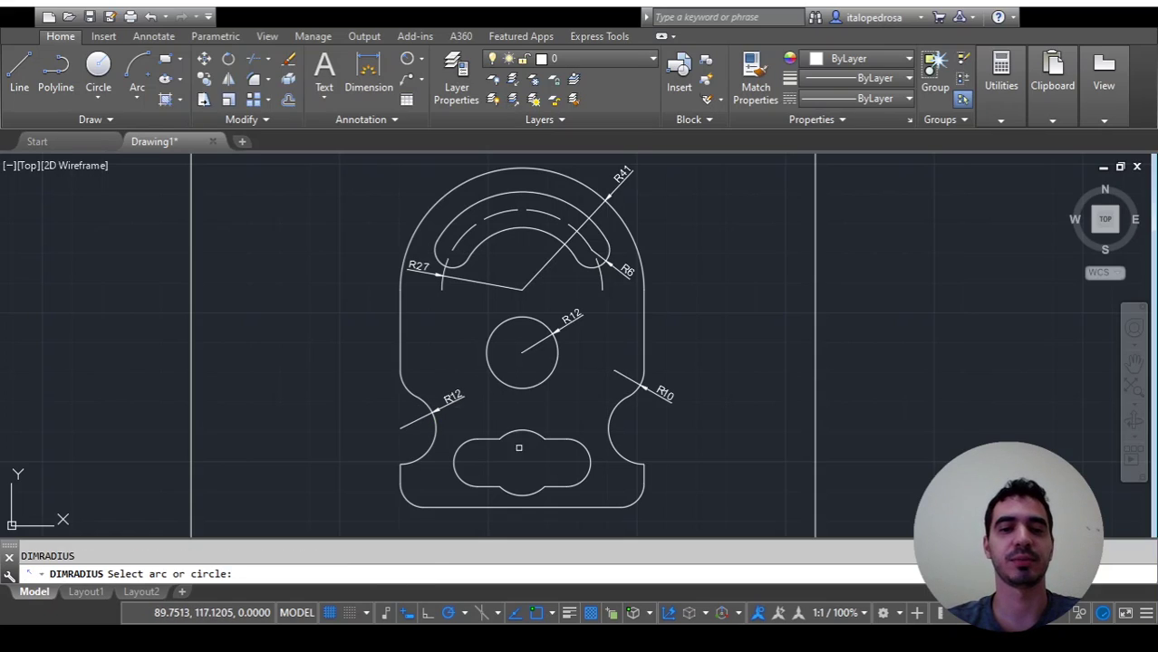
pyautogui.click(529, 434)
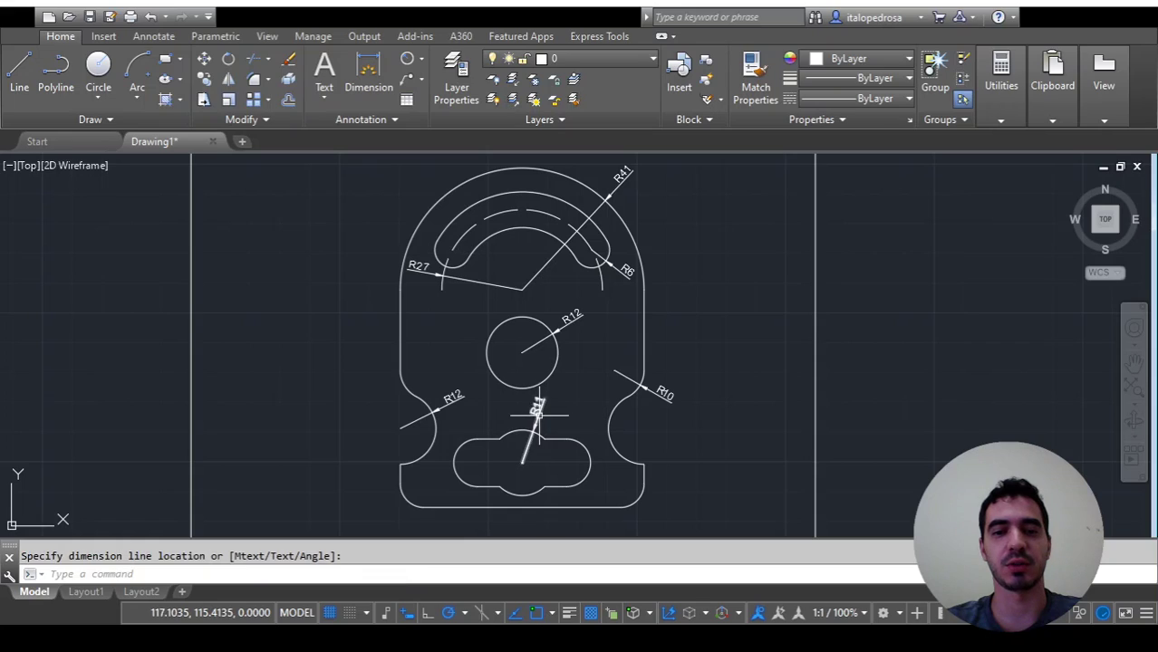
pyautogui.click(524, 419)
# Add radius dimensions to the lower slot's right end arc and the plate's lower-left corner fillet, placing the corner's text inside the plate
pyautogui.press('space')
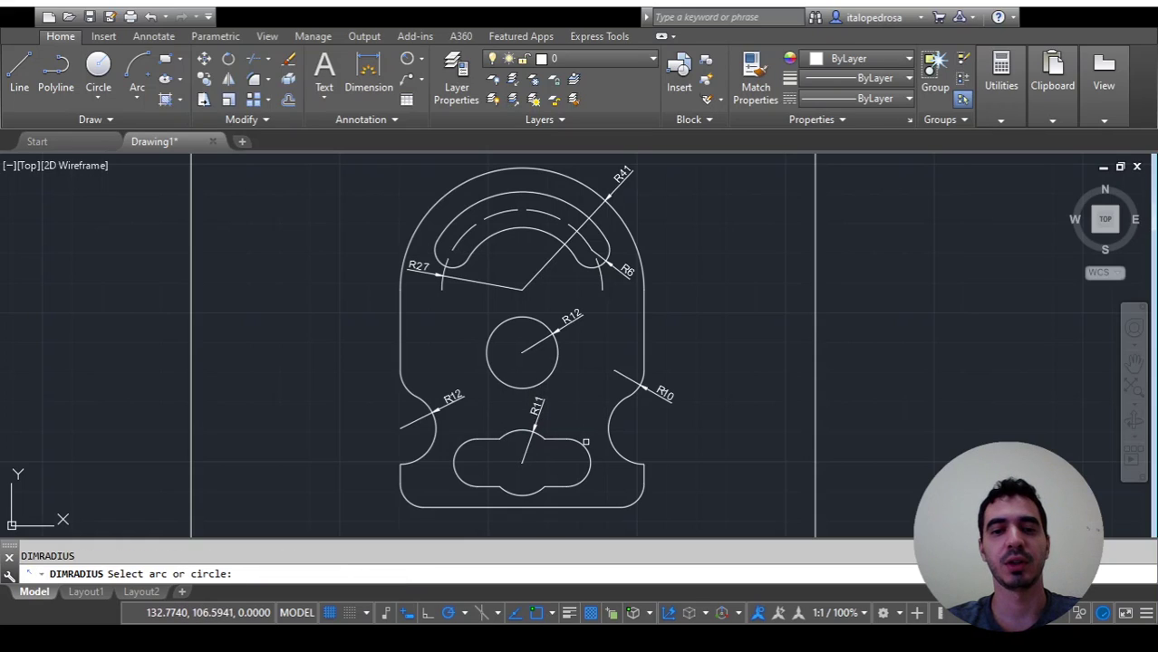
pyautogui.click(585, 442)
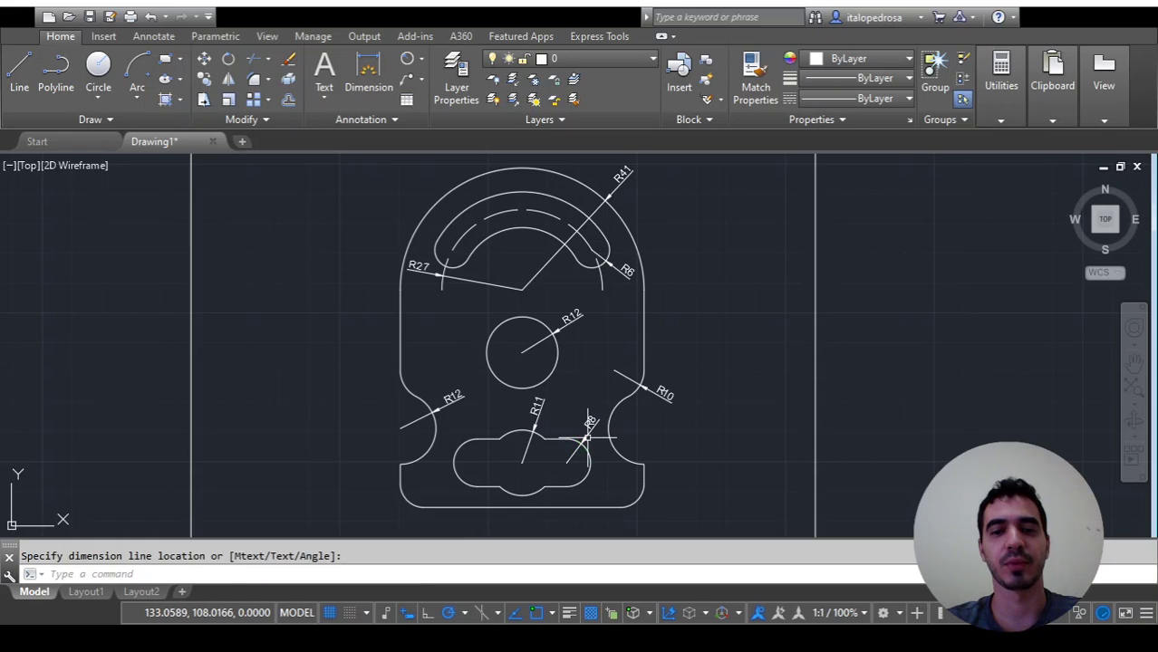
pyautogui.click(587, 438)
pyautogui.press('space')
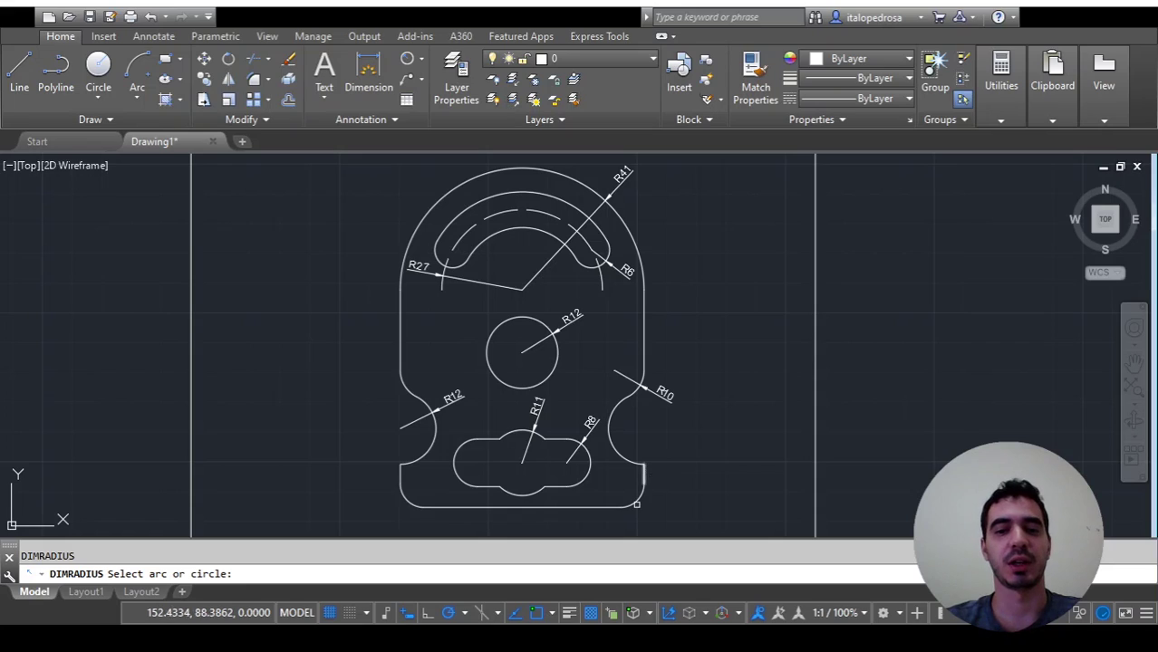
pyautogui.click(403, 499)
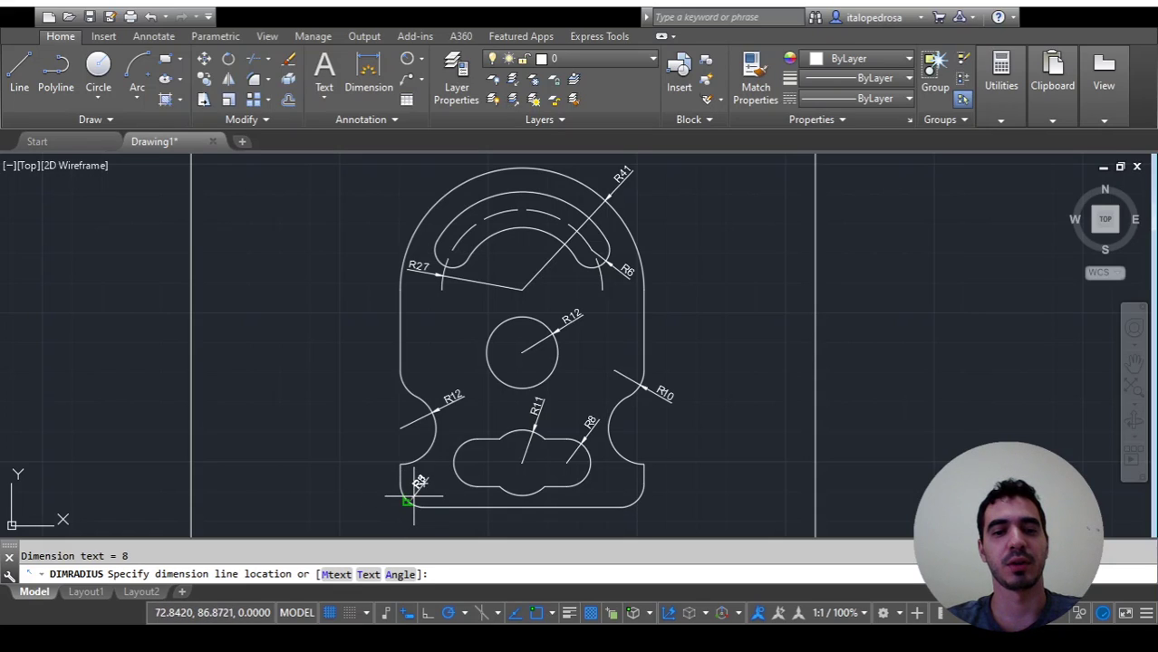
pyautogui.click(415, 496)
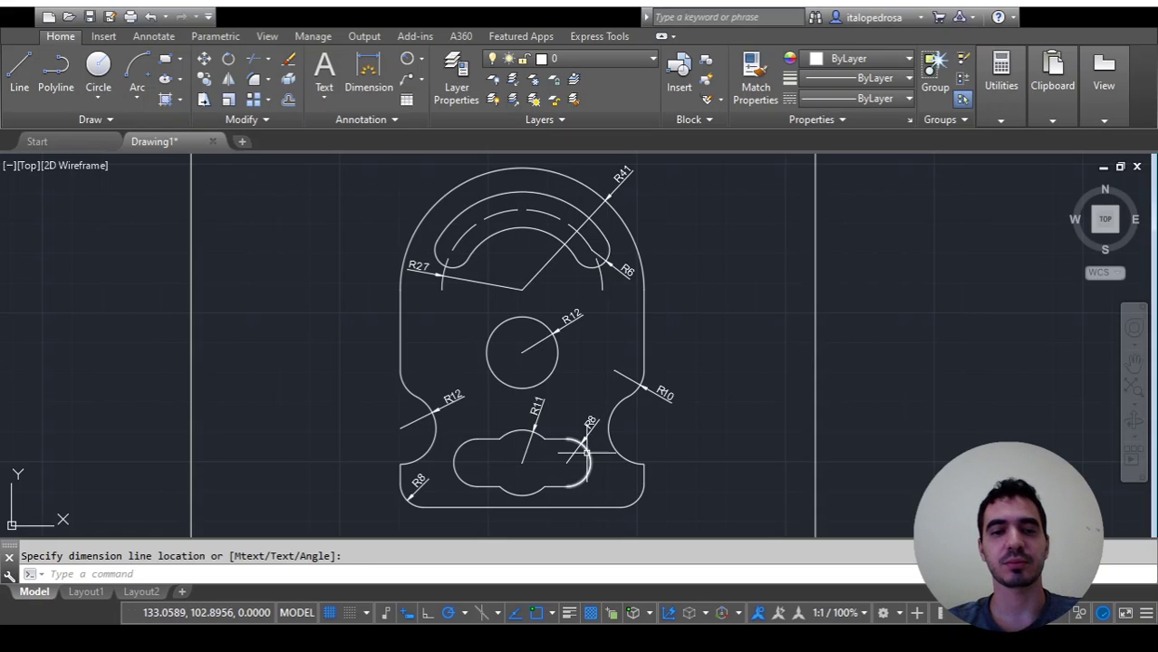
# Add an angular dimension to the curved slot's outer arc, with its dimension arc just above the plate's rounded top
pyautogui.click(590, 424)
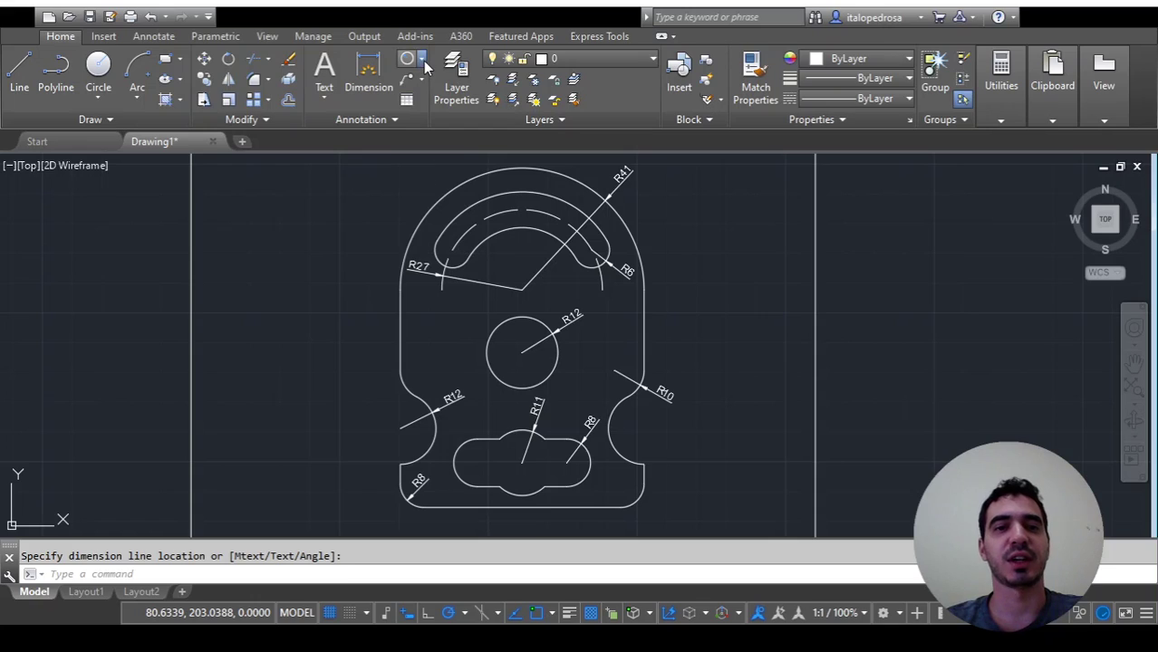
pyautogui.click(437, 135)
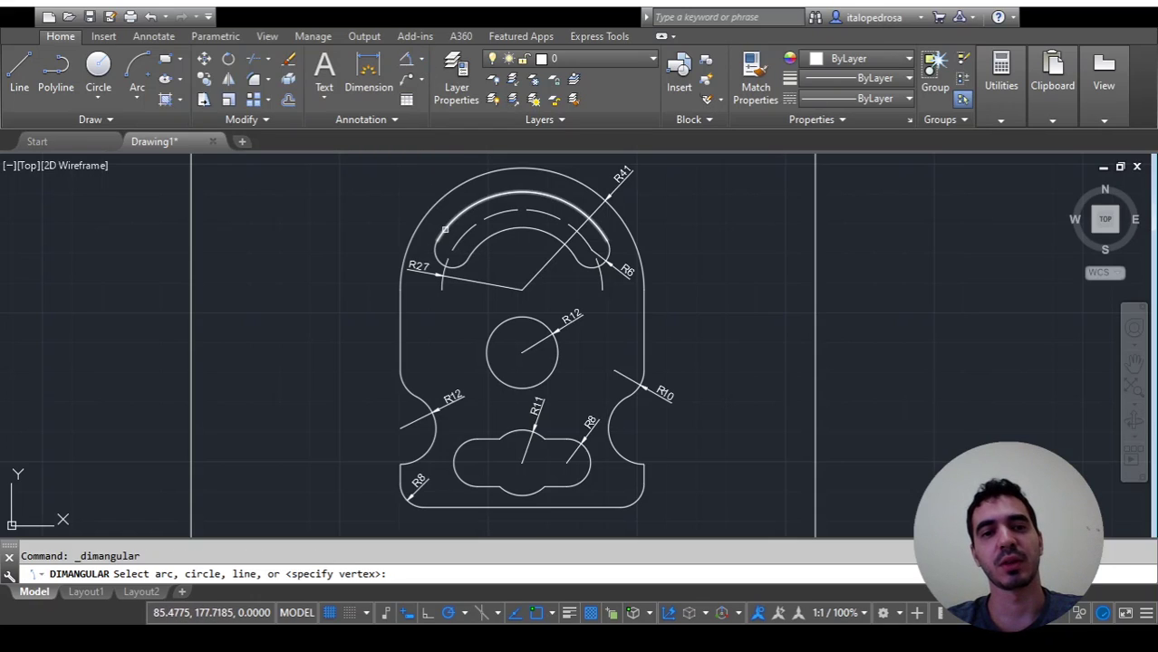
pyautogui.click(444, 230)
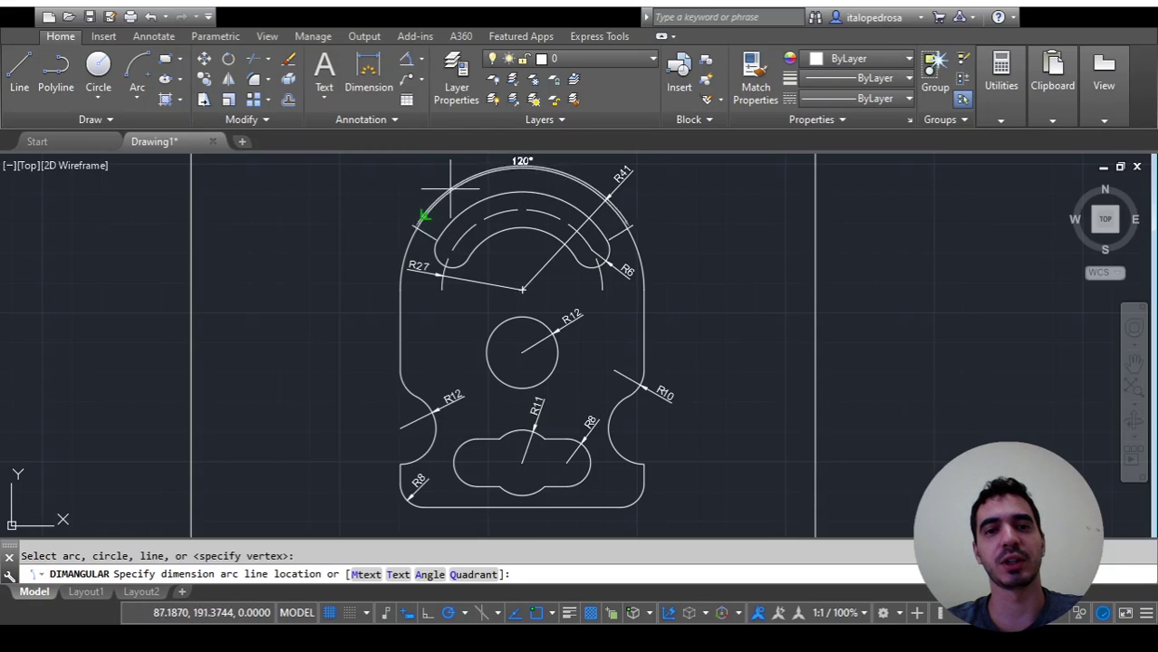
pyautogui.scroll(2, 453, 183)
pyautogui.scroll(-2, 453, 190)
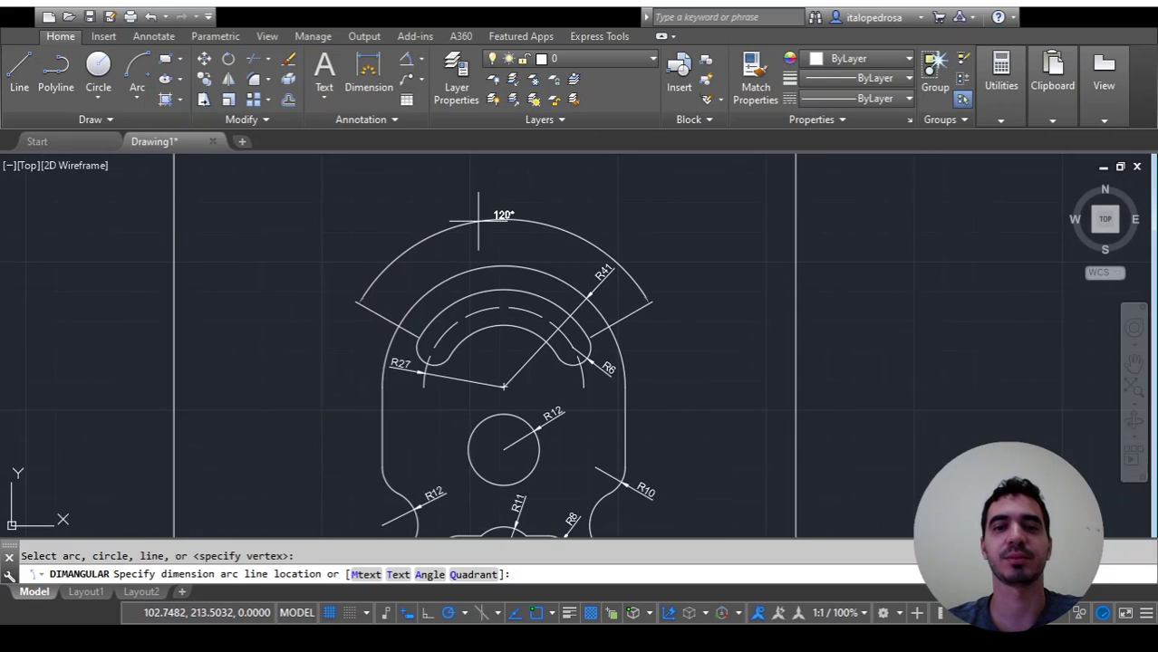
pyautogui.click(449, 258)
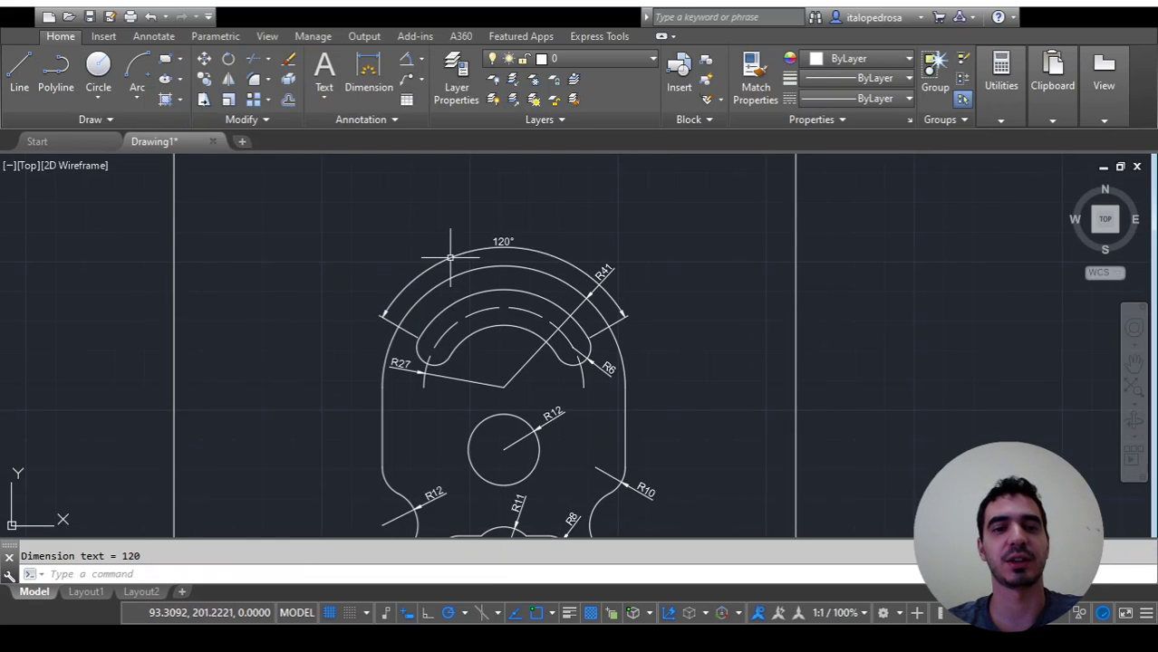
pyautogui.moveTo(497, 386)
pyautogui.mouseDown(button='middle')
pyautogui.moveTo(559, 264)
pyautogui.moveTo(529, 317)
pyautogui.mouseUp(button='middle')
pyautogui.scroll(-2, 529, 318)
pyautogui.scroll(2, 534, 321)
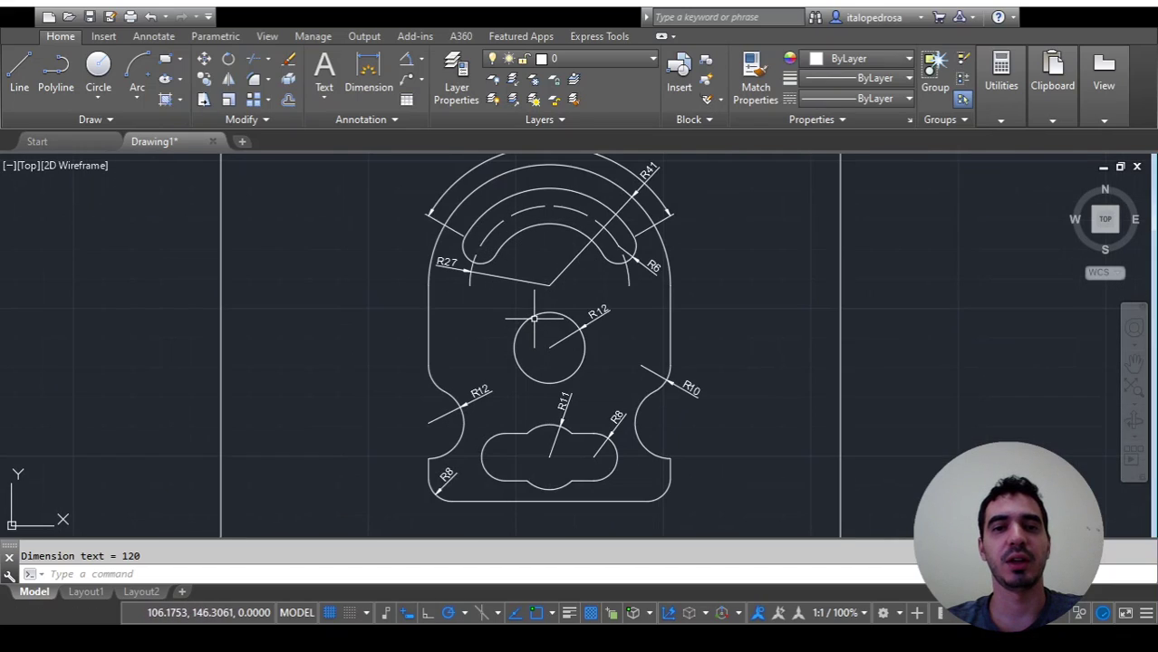
pyautogui.moveTo(583, 265); pyautogui.dragTo(574, 292, button='middle')
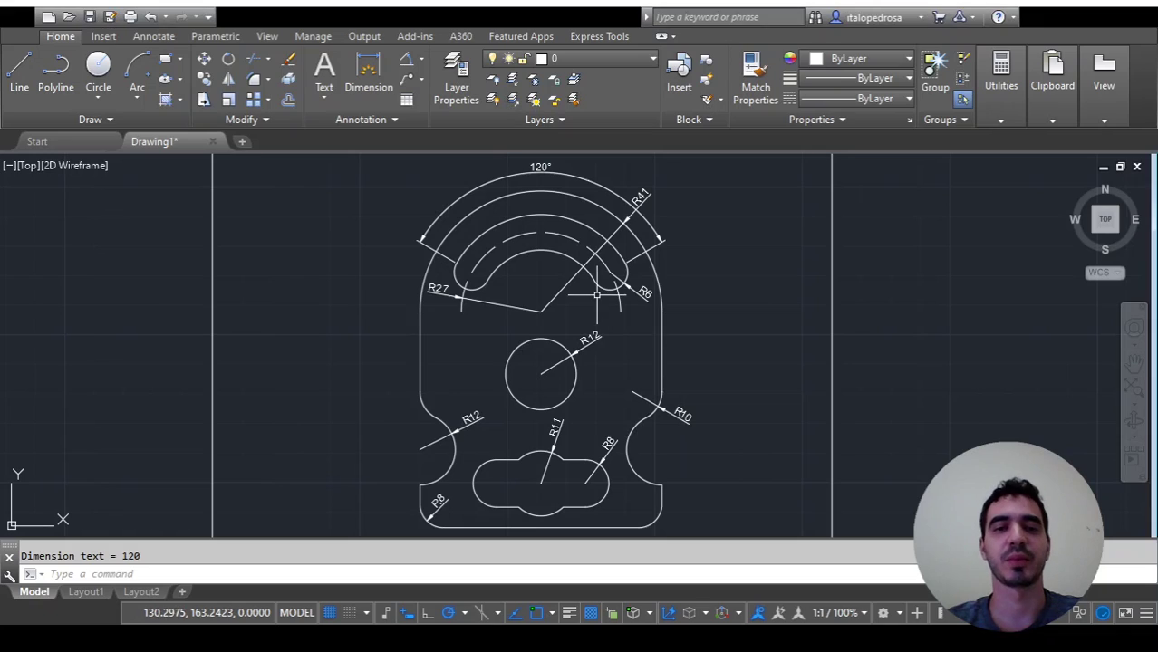
pyautogui.click(384, 94)
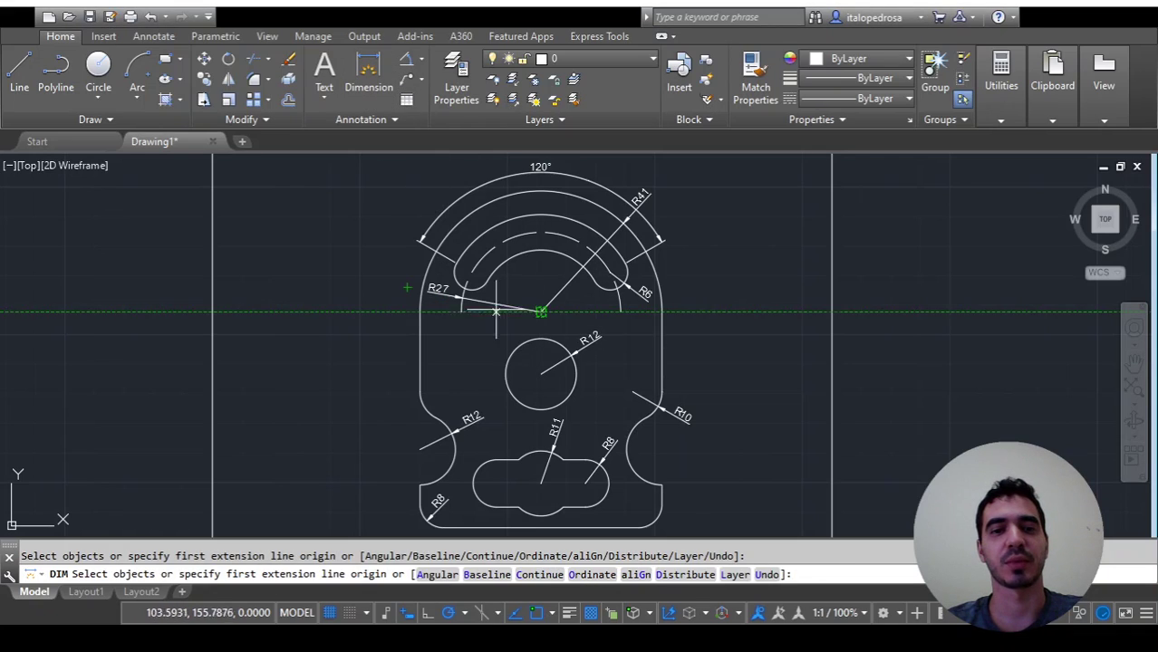
pyautogui.click(419, 312)
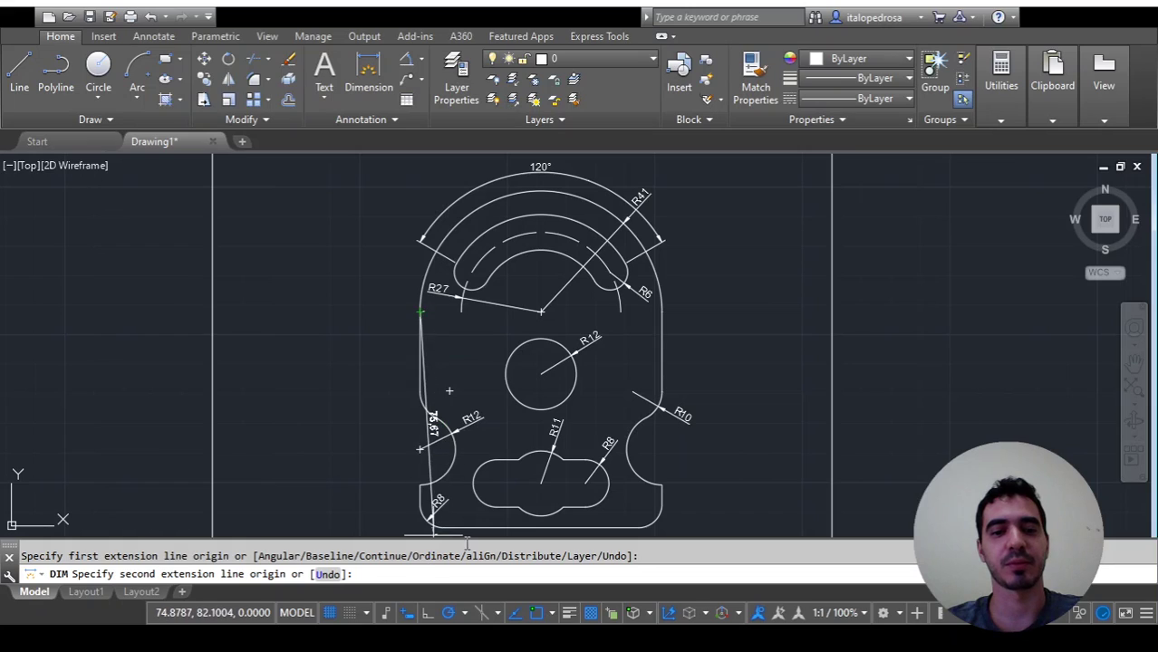
pyautogui.click(443, 527)
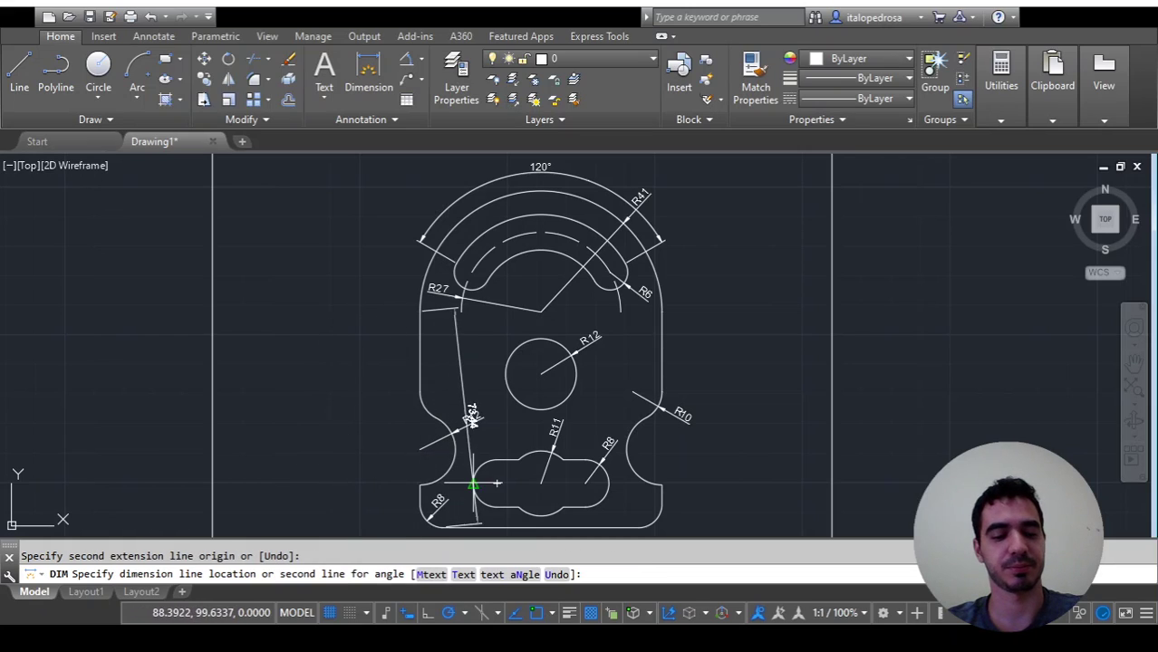
pyautogui.hotkey('ctrl', 'z')
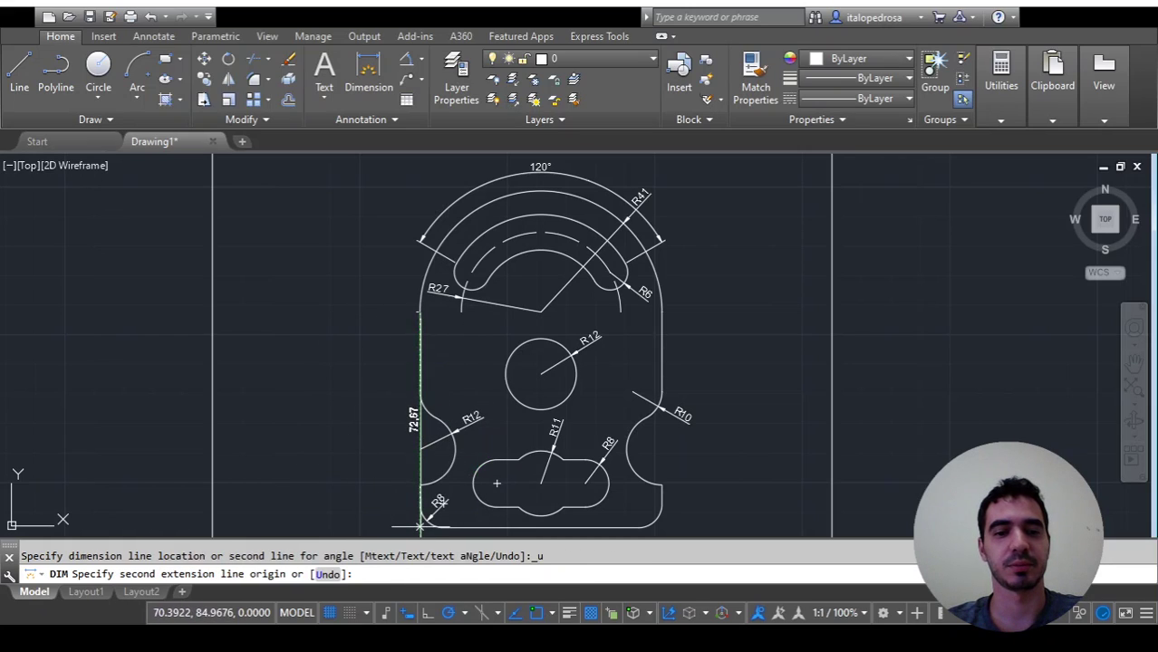
pyautogui.press('Escape')
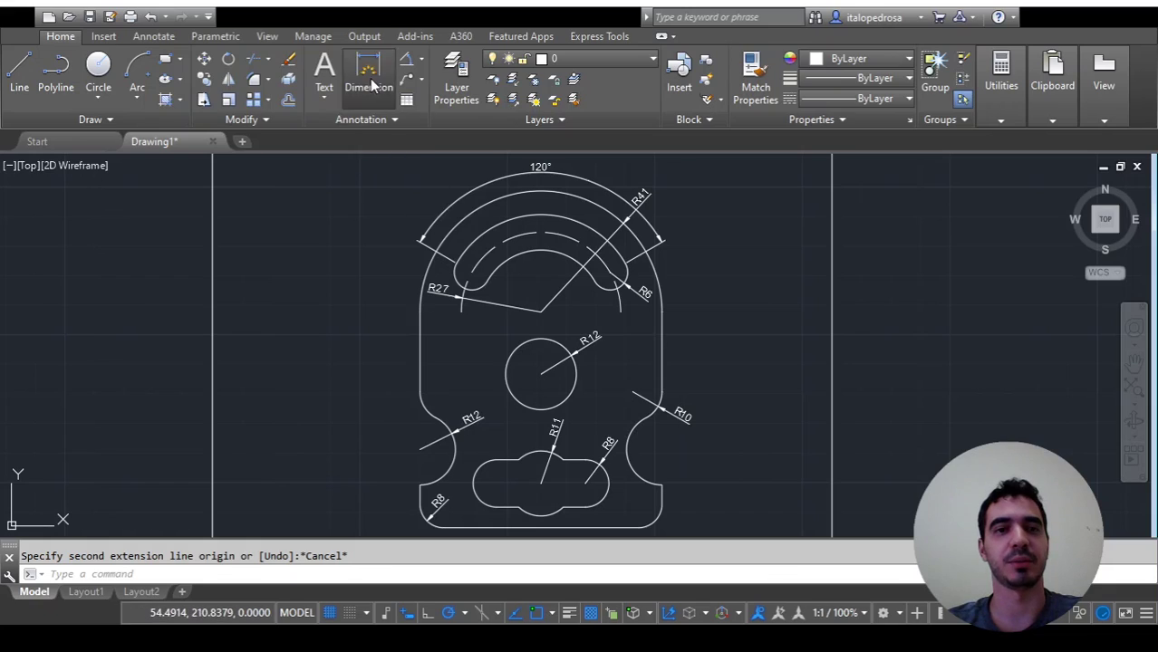
# Dimension the vertical distances from the top arcs' center and the hole's center to the bottom edge, left of the plate, with the hole's dimension closer in
pyautogui.click(369, 72)
pyautogui.click(541, 310)
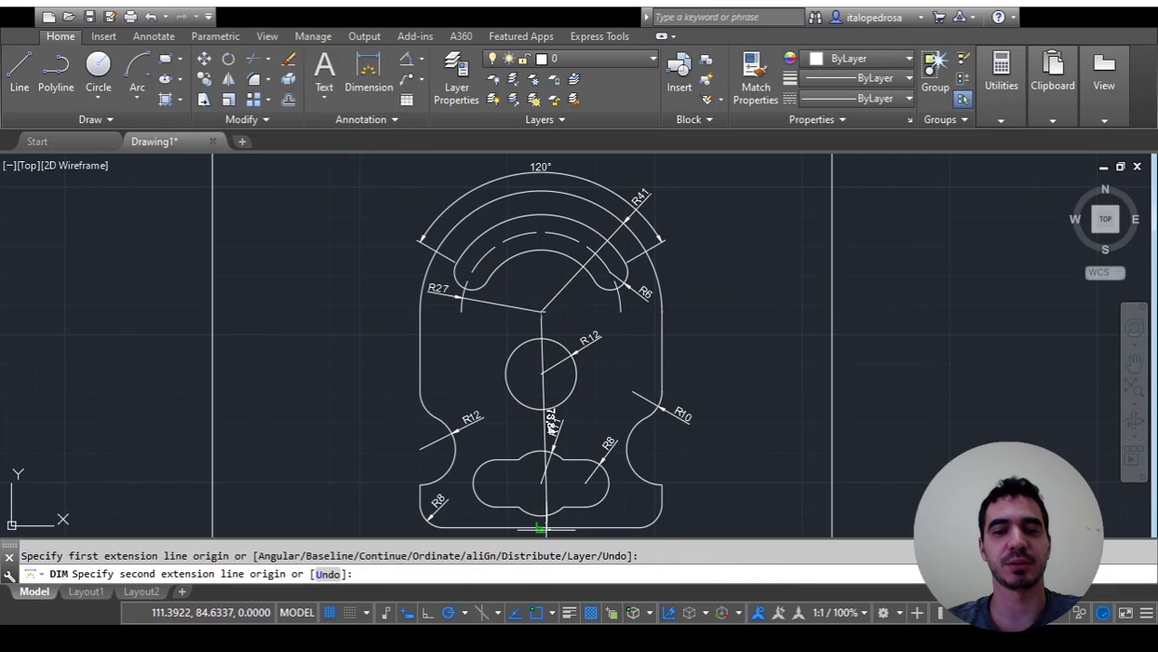
pyautogui.click(541, 527)
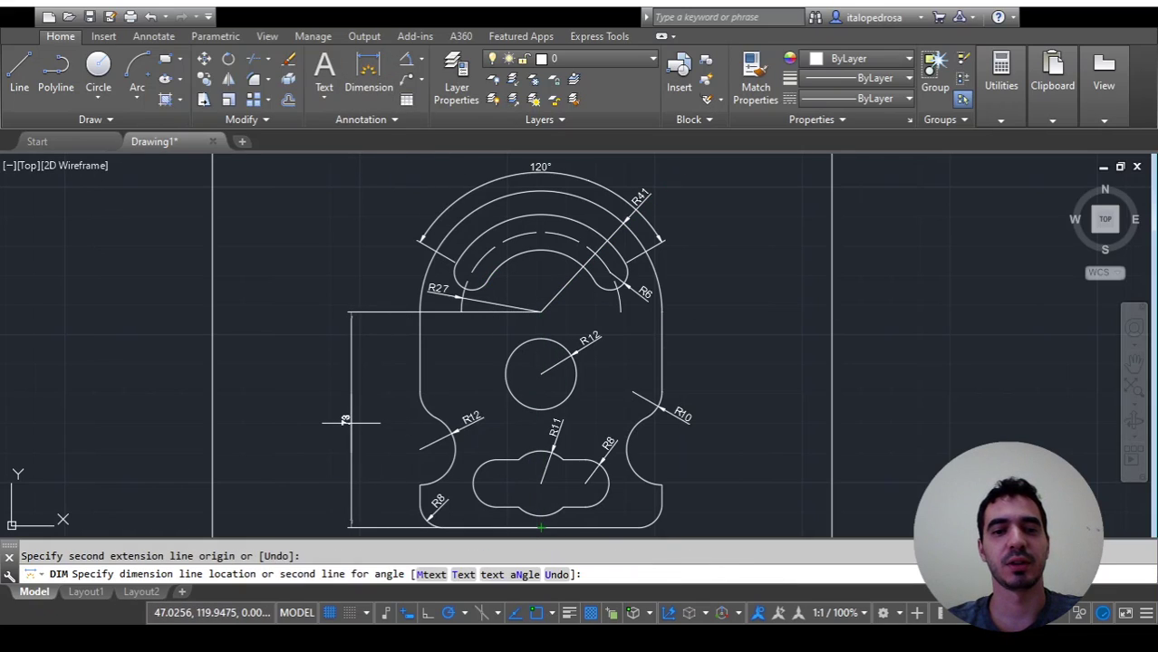
pyautogui.click(345, 421)
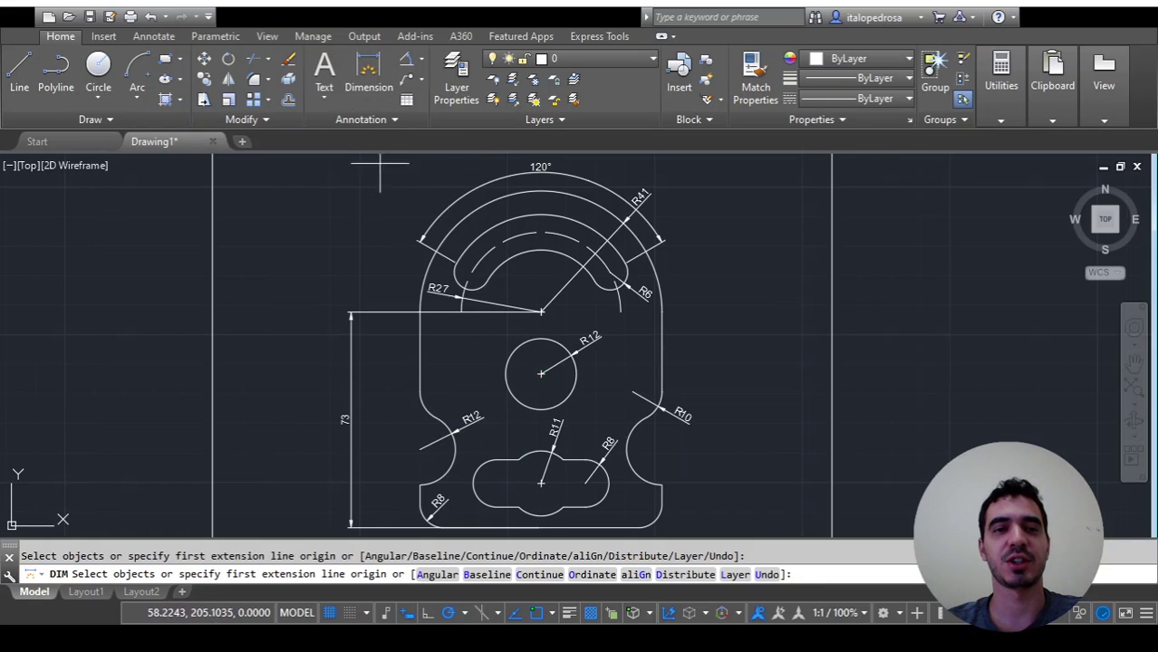
pyautogui.click(368, 72)
pyautogui.click(541, 373)
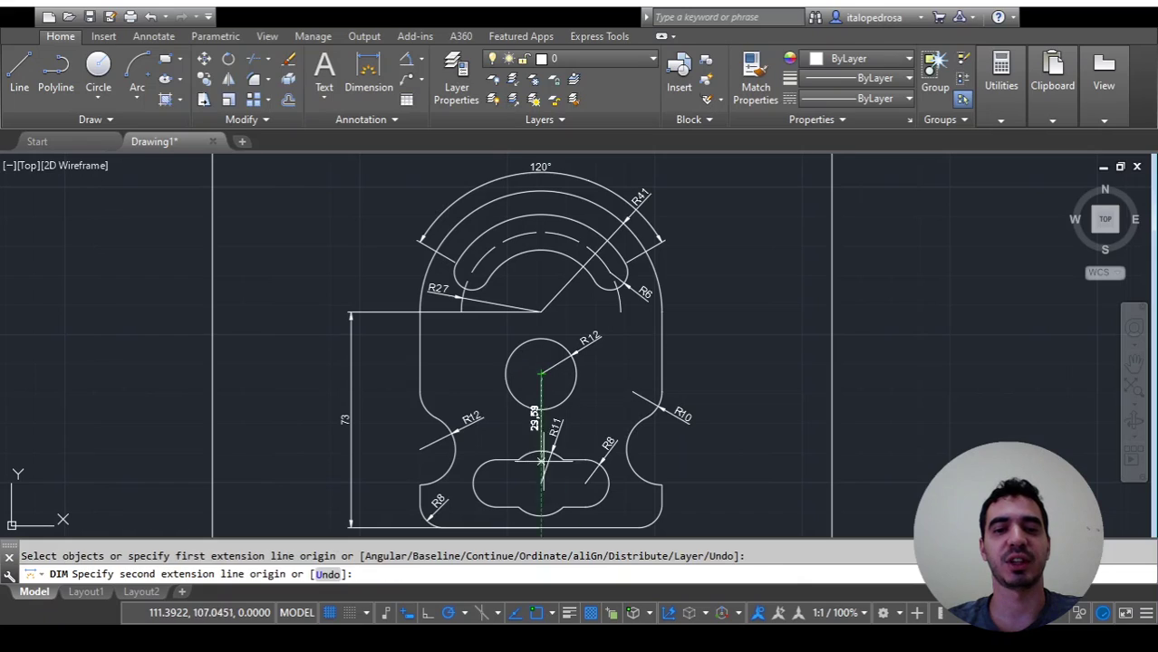
pyautogui.click(541, 529)
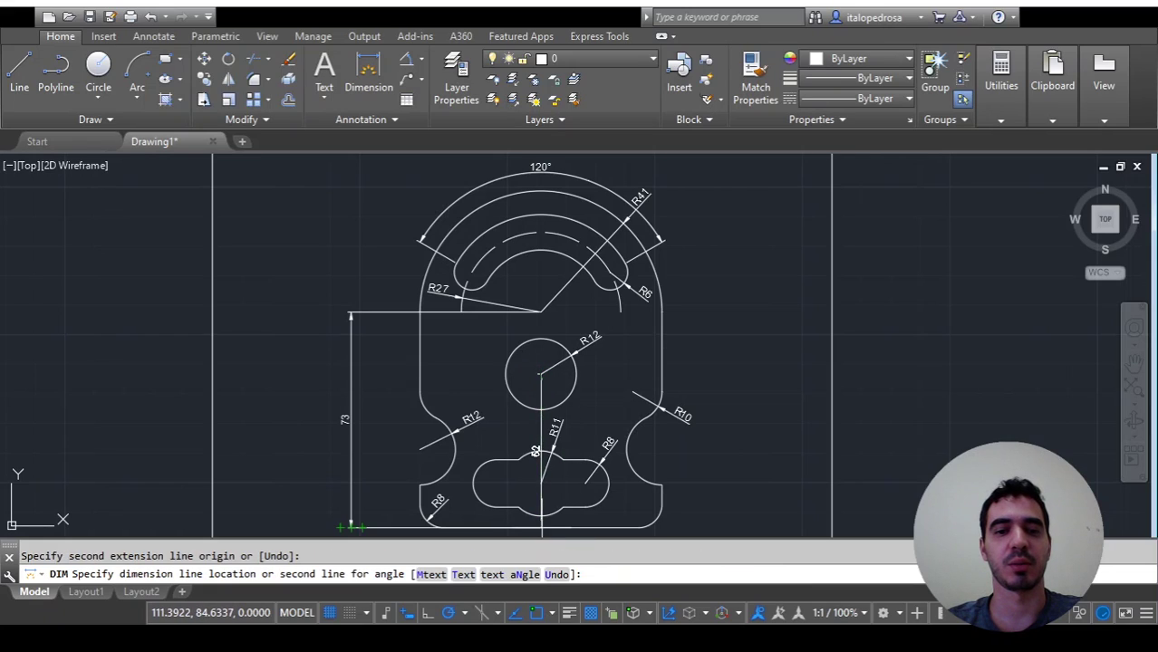
pyautogui.click(381, 458)
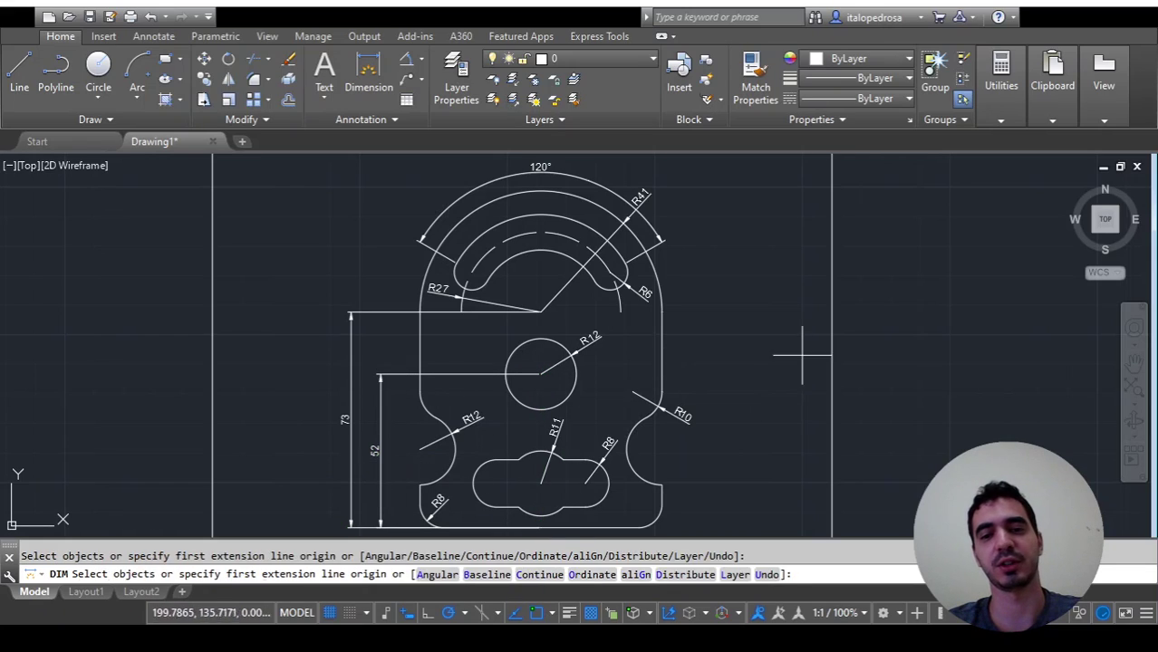
# Dimension the heights of the lower slot's center and the right notch's center above the bottom edge, right of the plate, with the notch's dimension farther out
pyautogui.click(542, 480)
pyautogui.click(540, 529)
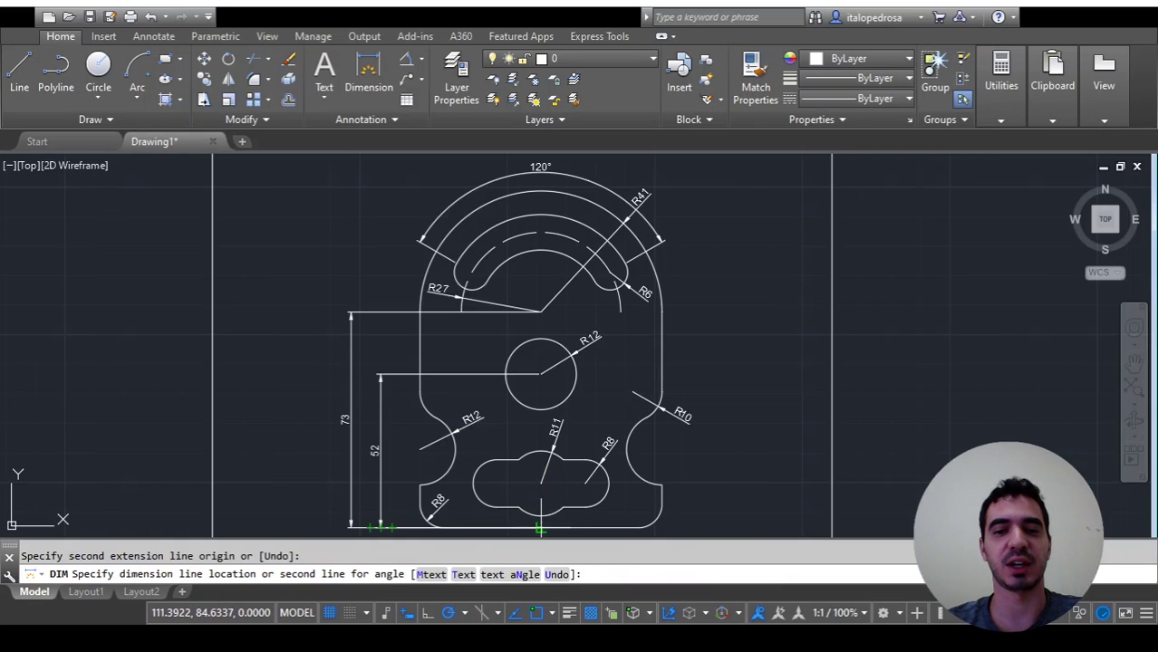
pyautogui.click(697, 489)
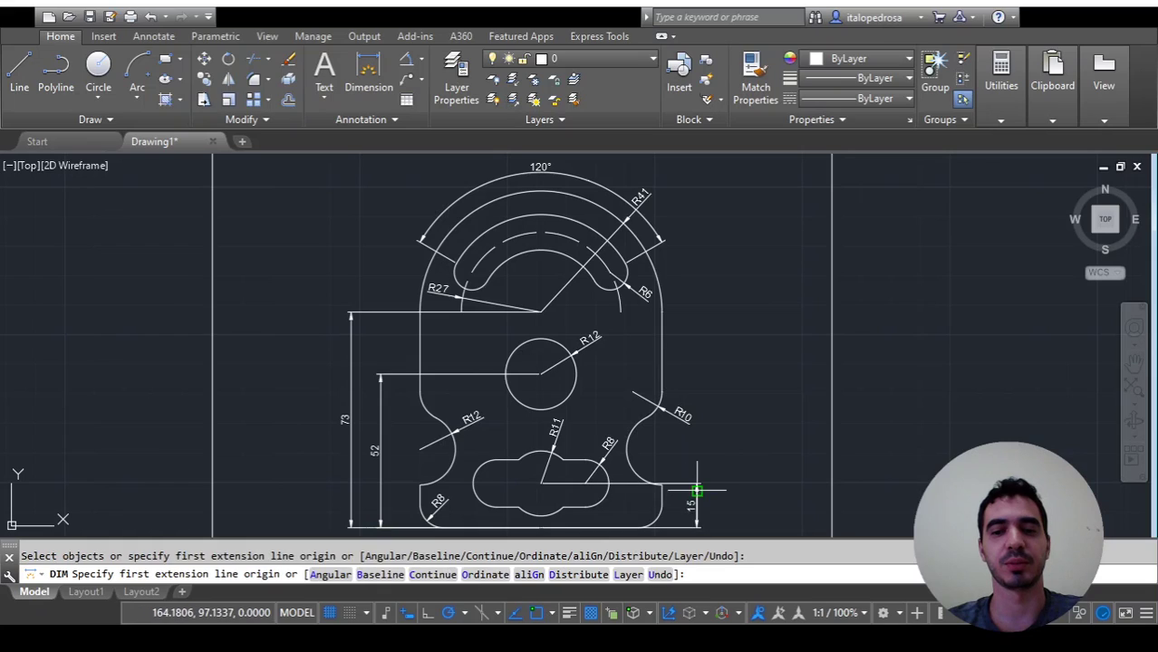
pyautogui.click(386, 73)
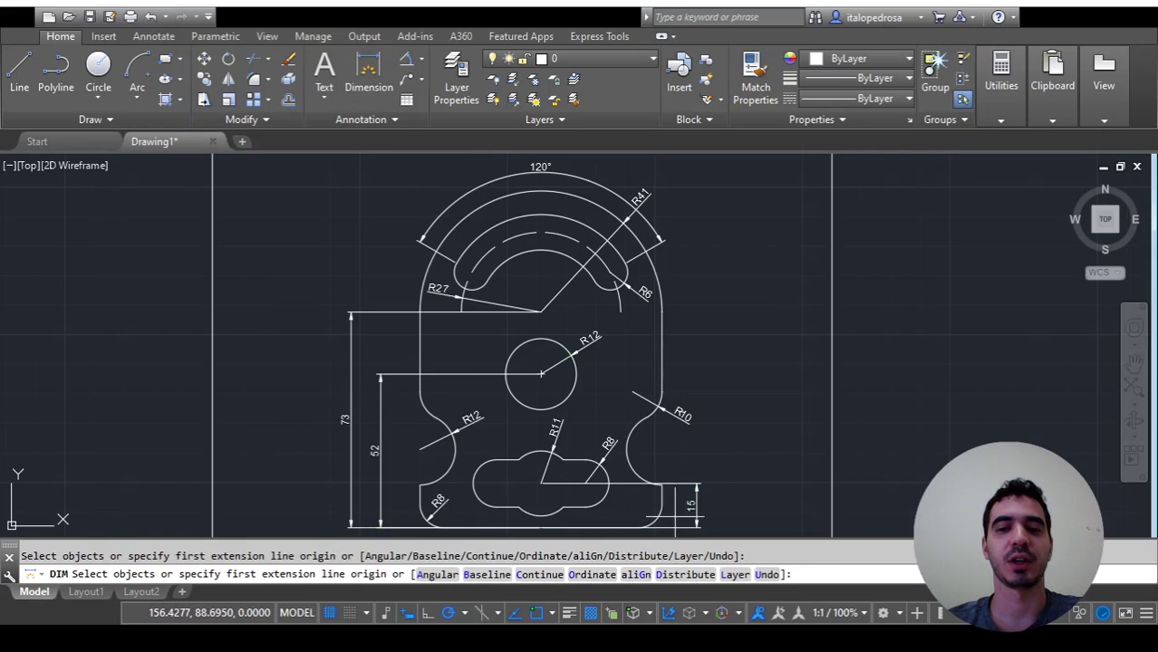
pyautogui.click(660, 450)
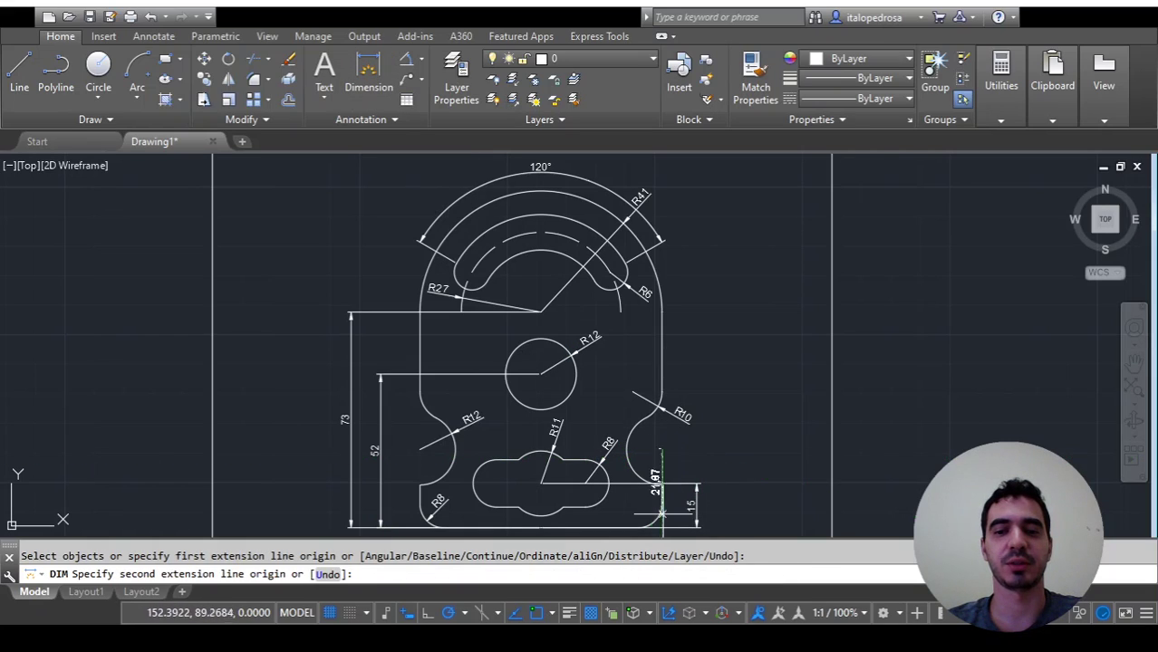
pyautogui.click(660, 529)
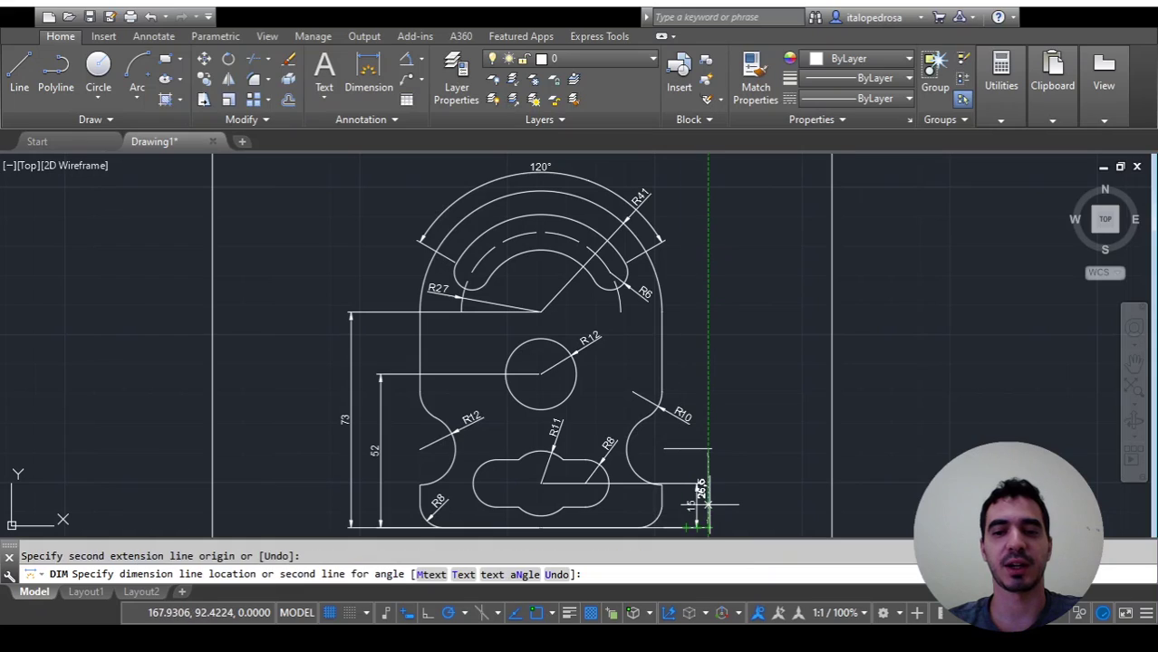
pyautogui.click(727, 497)
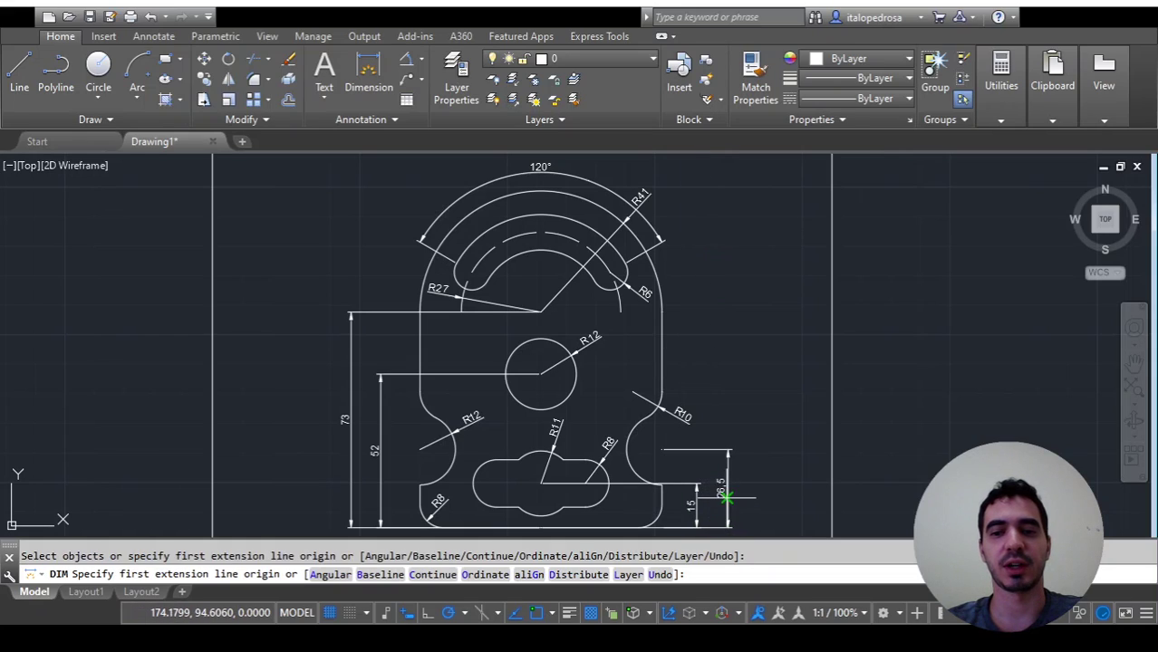
# End the dimensioning command and inspect the dimensions around the lower slot and right notch, followed by the whole plate
pyautogui.press('Escape')
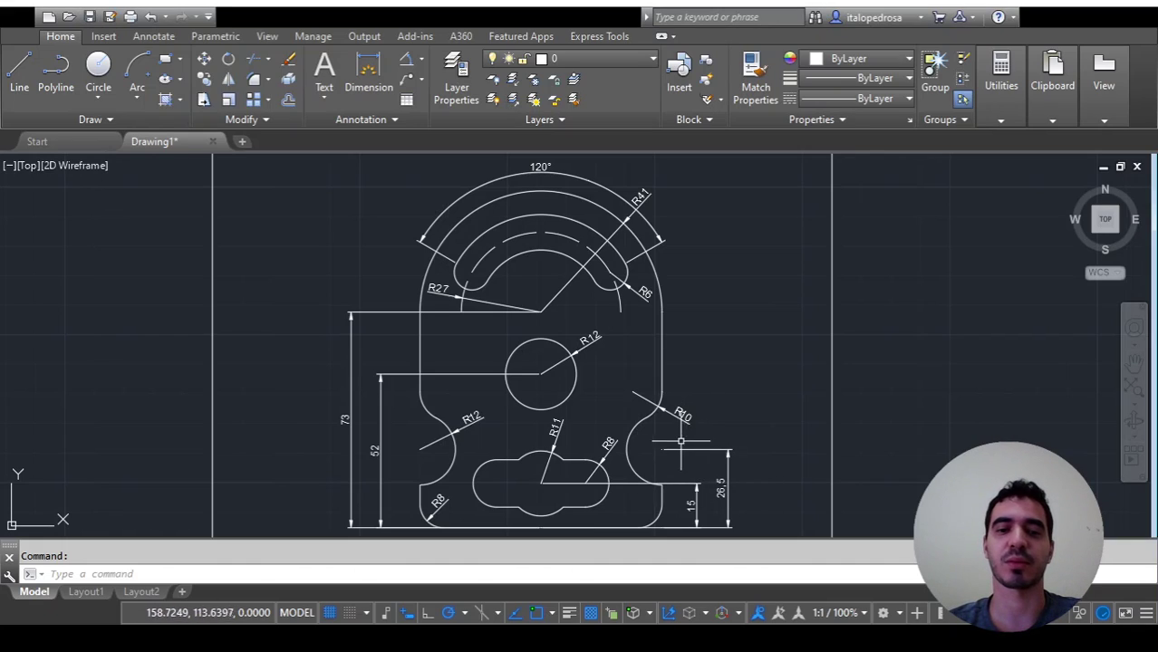
pyautogui.scroll(5, 760, 472)
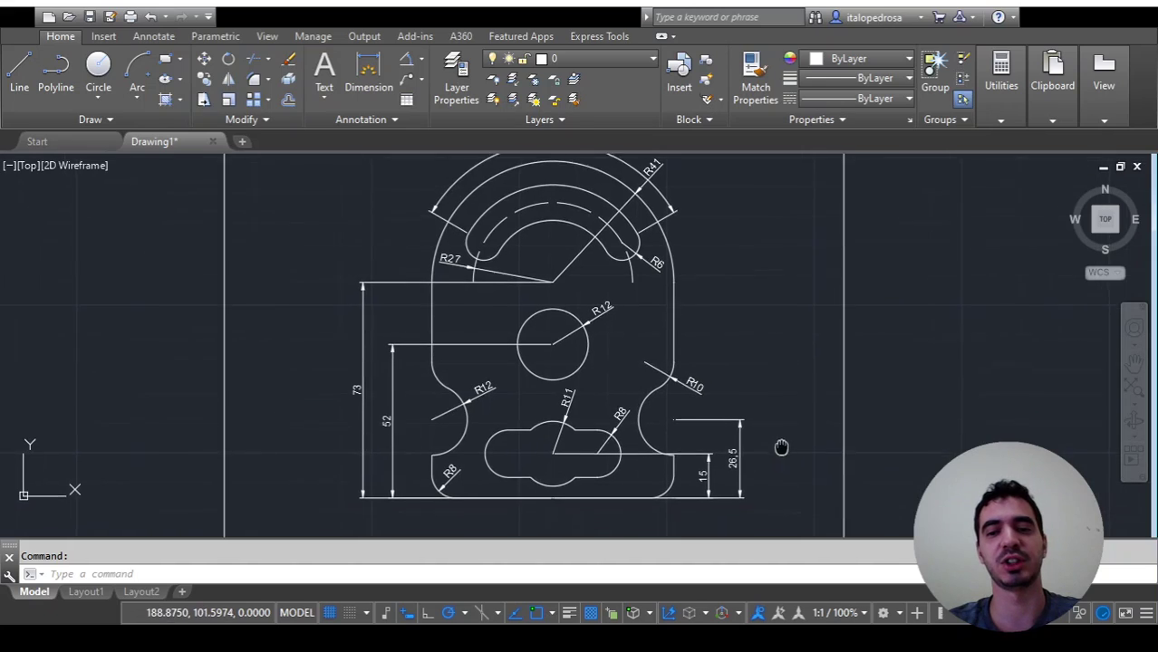
pyautogui.scroll(-2, 736, 435)
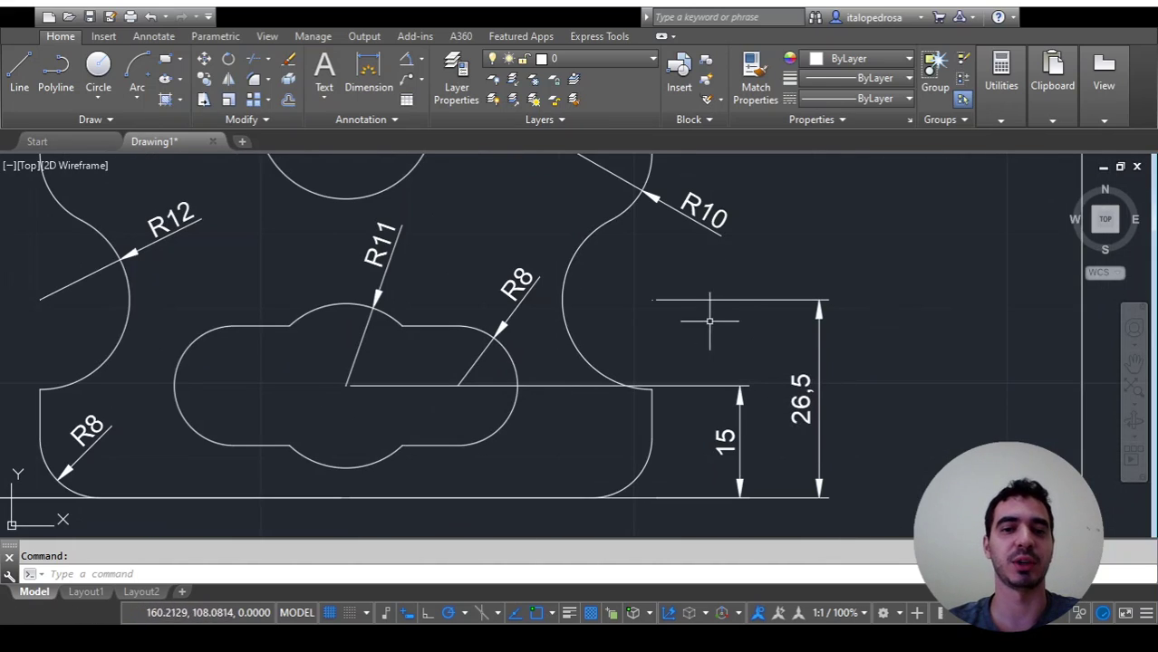
pyautogui.scroll(-4, 710, 316)
pyautogui.moveTo(740, 238); pyautogui.dragTo(746, 296, button='middle')
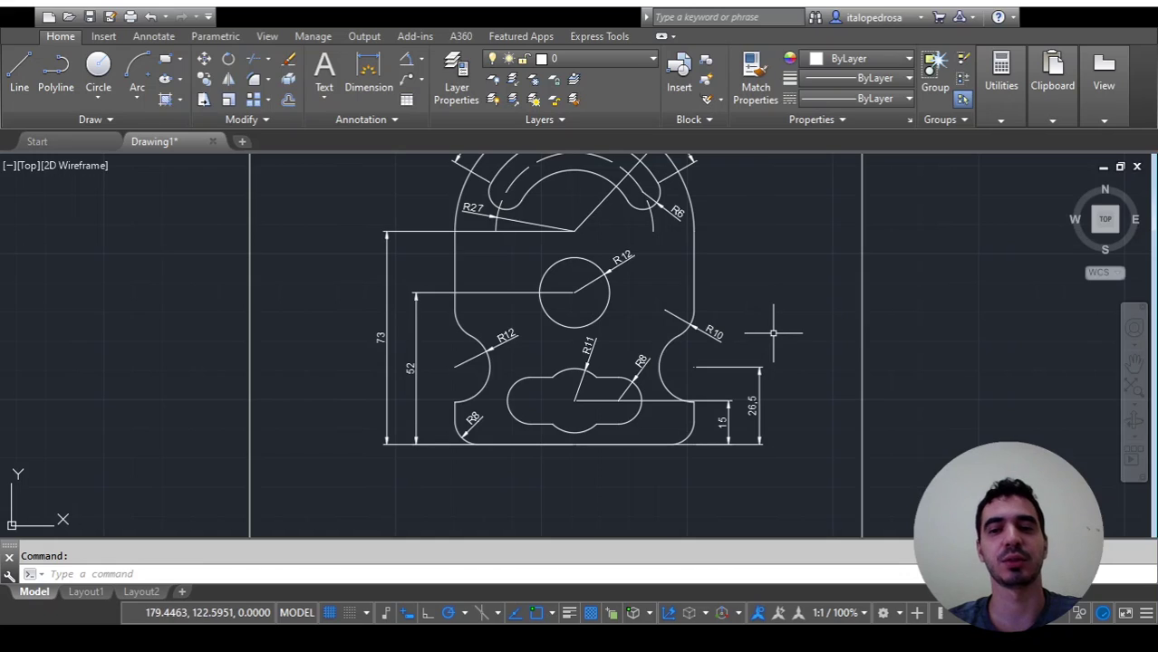
pyautogui.moveTo(756, 263); pyautogui.dragTo(744, 331, button='middle')
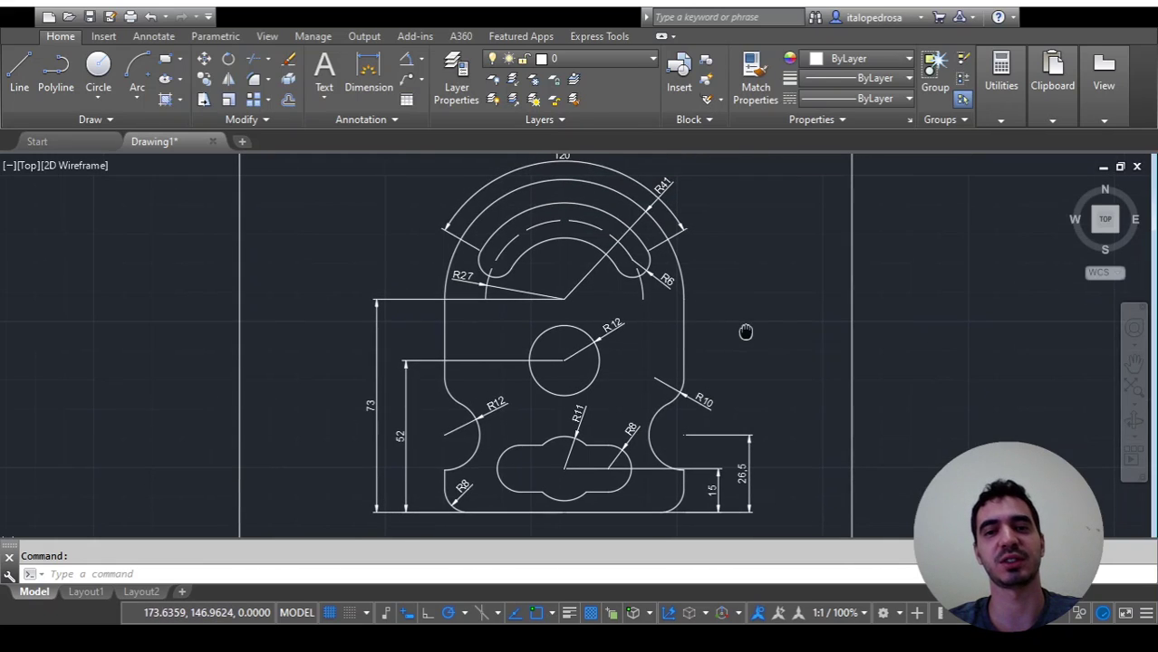
pyautogui.scroll(-2, 759, 245)
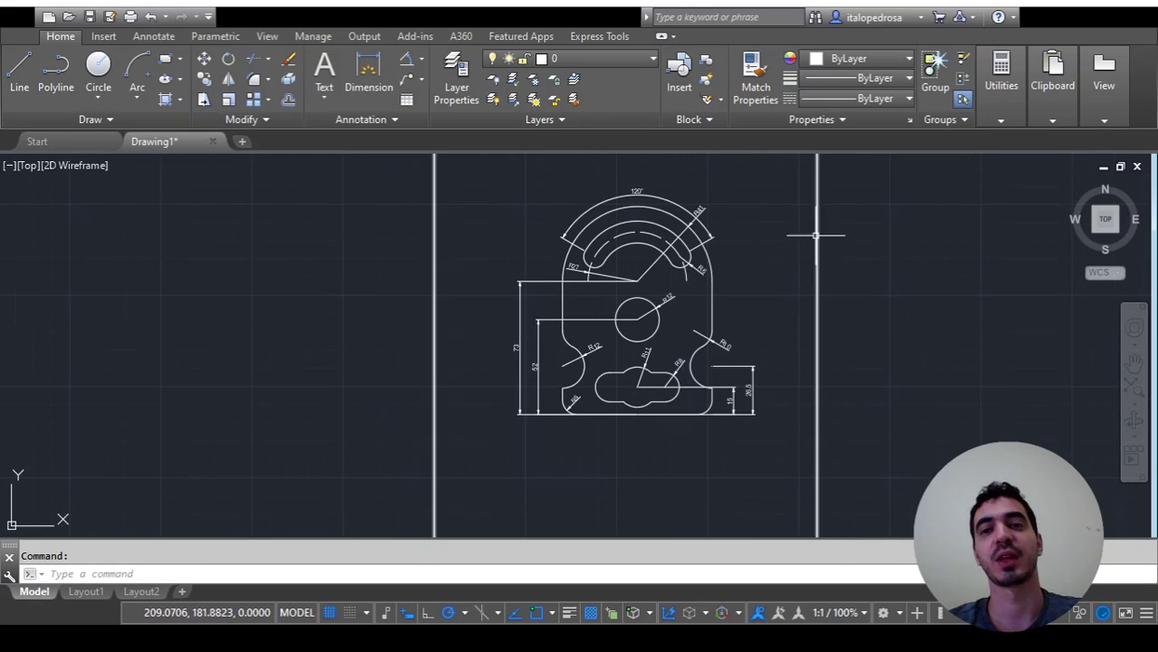